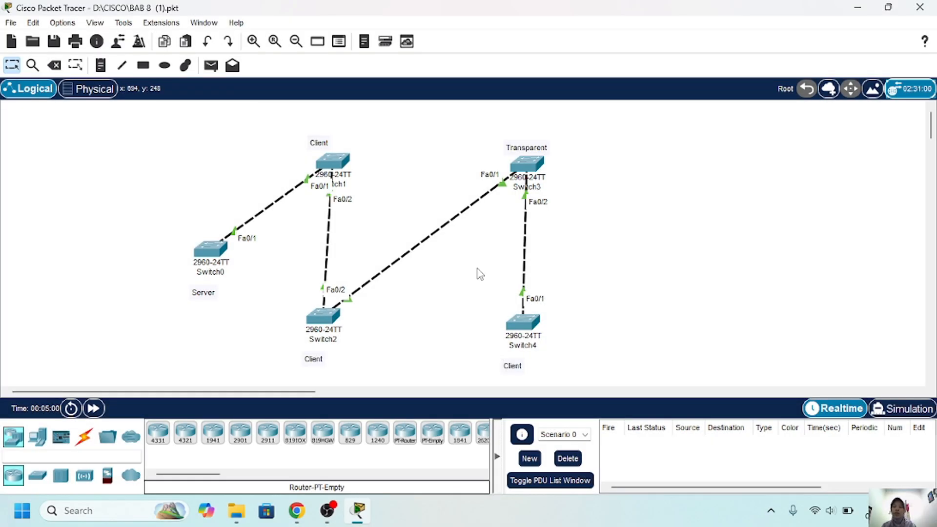
Open the command line of Switch0 and enter global configuration mode.
{"action": "left_click", "coordinate": [209, 252]}
{"action": "left_click", "coordinate": [374, 43]}
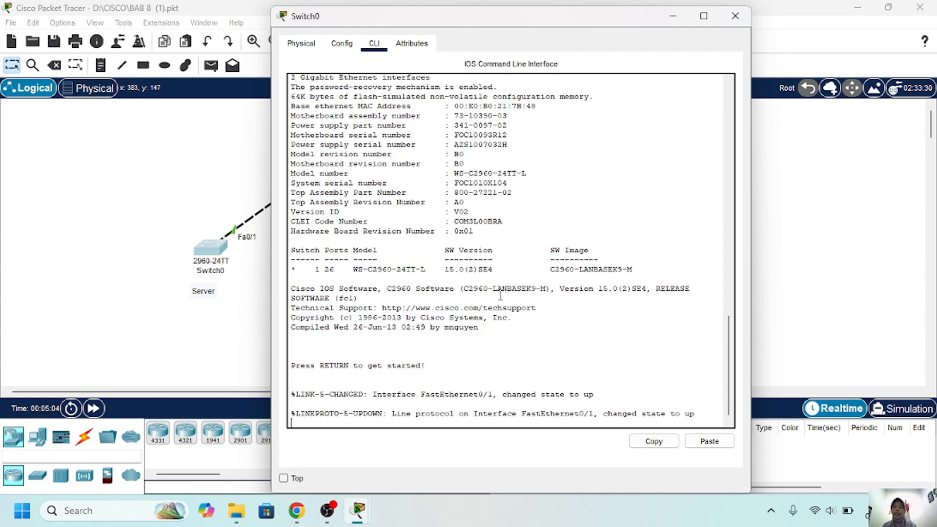
{"action": "key", "text": "Return"}
{"action": "type", "text": "en"}
{"action": "key", "text": "Return"}
{"action": "type", "text": "conf t"}
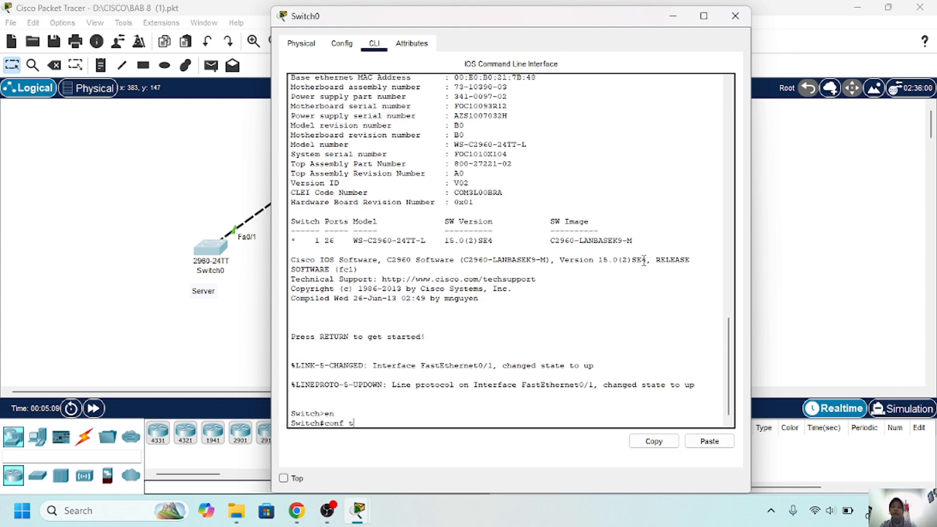
{"action": "key", "text": "Return"}
Set interface fa0/1 on Switch0 to trunk mode with switchport mode trunk, and put the device window away.
{"action": "type", "text": "int fa0"}
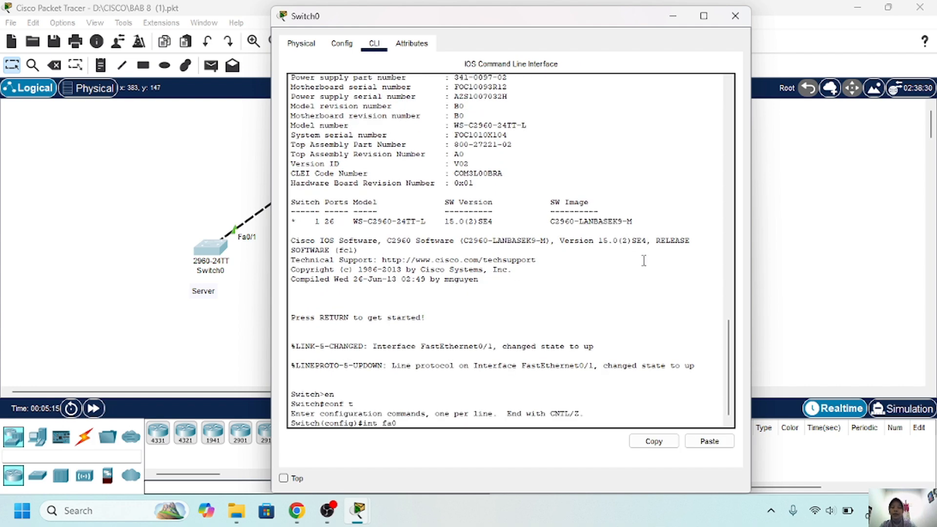
{"action": "type", "text": "/1"}
{"action": "key", "text": "Return"}
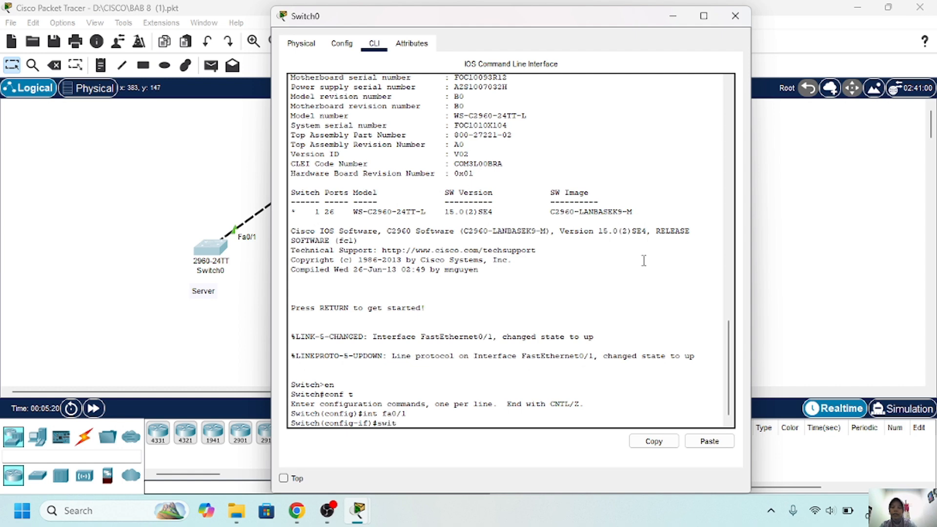
{"action": "type", "text": "switchport mode trunk"}
{"action": "key", "text": "Return"}
{"action": "key", "text": "Return"}
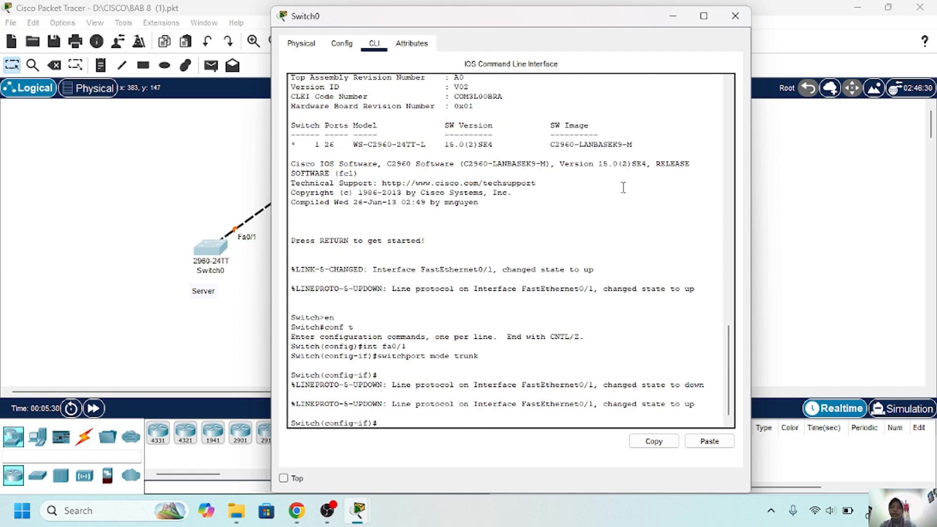
{"action": "left_click", "coordinate": [673, 15]}
Enter global configuration mode on Switch1 and select the interface range fa0/1-2.
{"action": "left_click", "coordinate": [330, 164]}
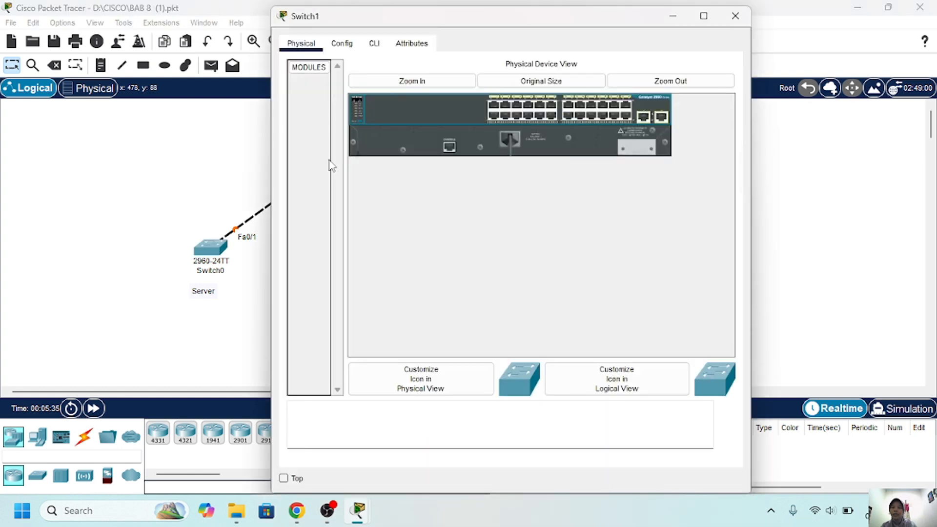
{"action": "left_click", "coordinate": [374, 43]}
{"action": "type", "text": "en"}
{"action": "key", "text": "Return"}
{"action": "type", "text": "conf t"}
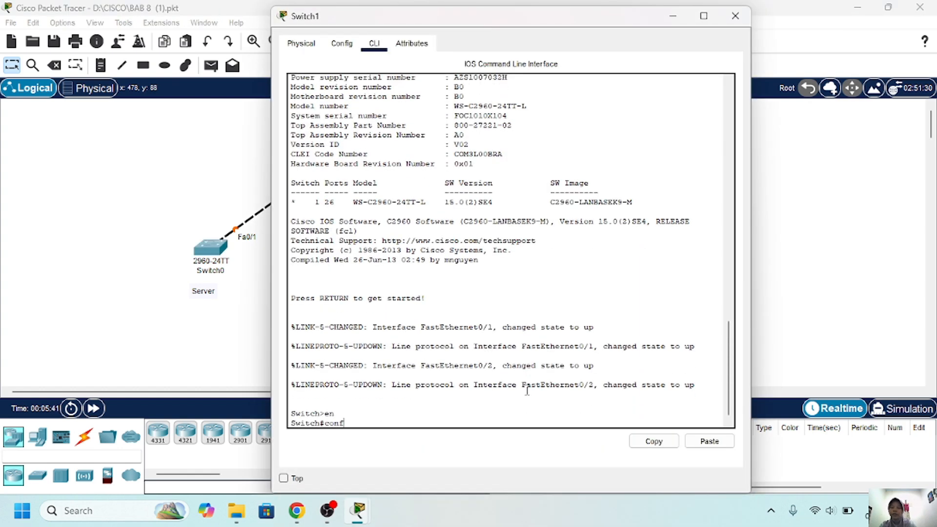
{"action": "key", "text": "Return"}
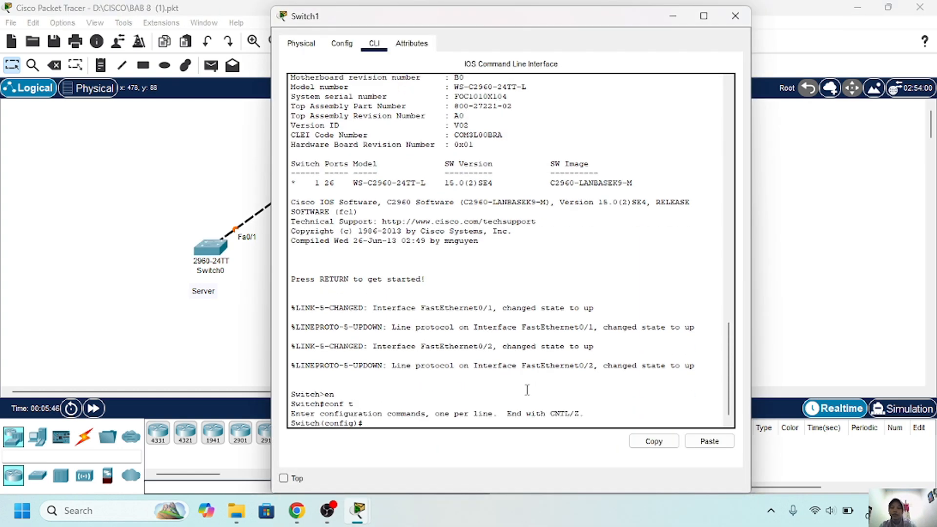
{"action": "type", "text": "int range fa0/1-2"}
{"action": "key", "text": "Return"}
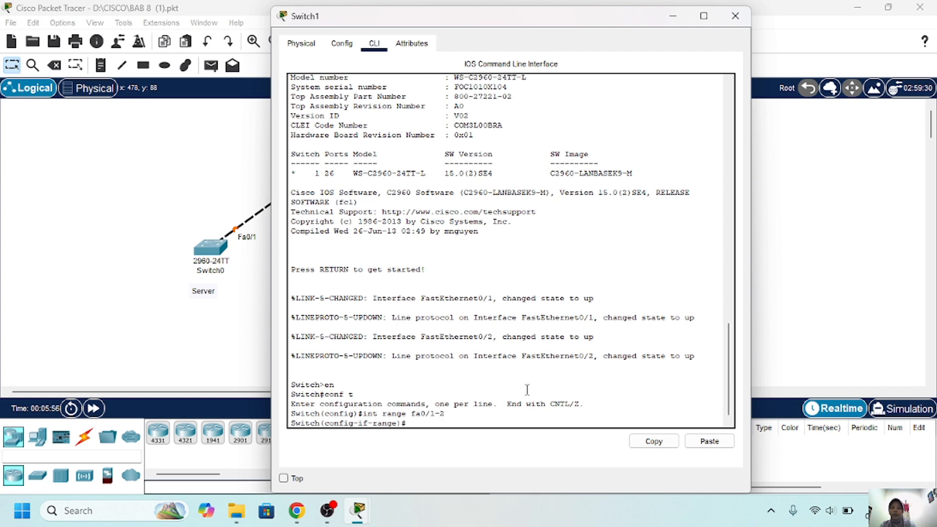
{"action": "type", "text": "switchp"}
{"action": "key", "text": "BackSpace"}
{"action": "key", "text": "BackSpace"}
{"action": "key", "text": "BackSpace"}
{"action": "key", "text": "BackSpace"}
{"action": "key", "text": "BackSpace"}
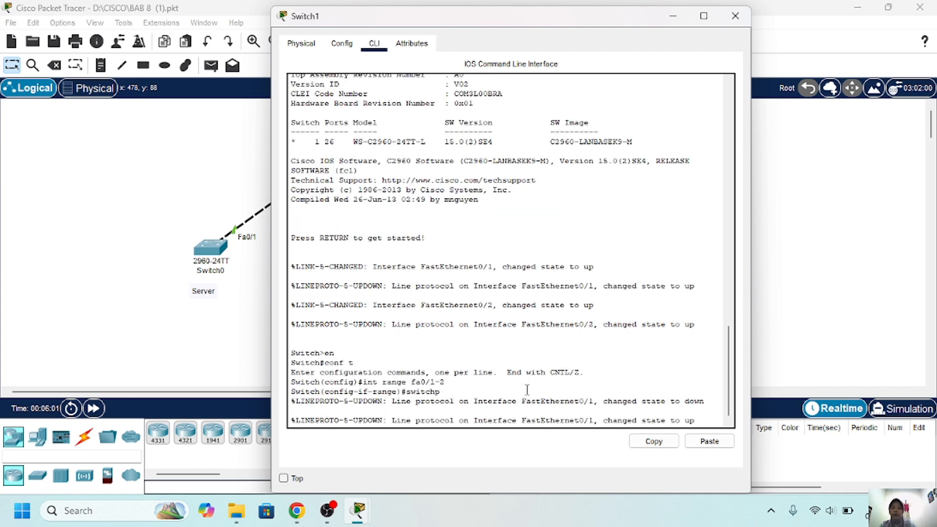
{"action": "key", "text": "Return"}
Set the selected interface range on Switch1 to trunk mode with switchport mode trunk, and put the device window away.
{"action": "type", "text": "s"}
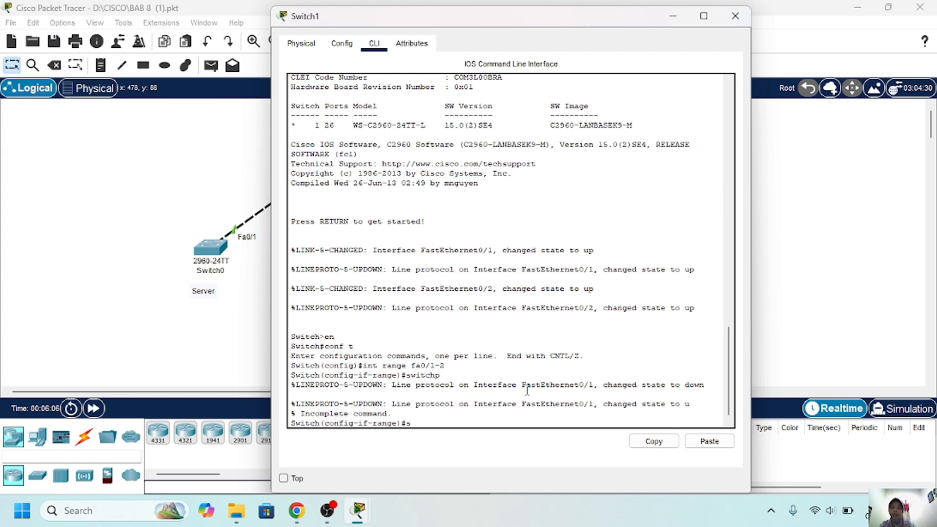
{"action": "type", "text": "witch"}
{"action": "type", "text": "port mod"}
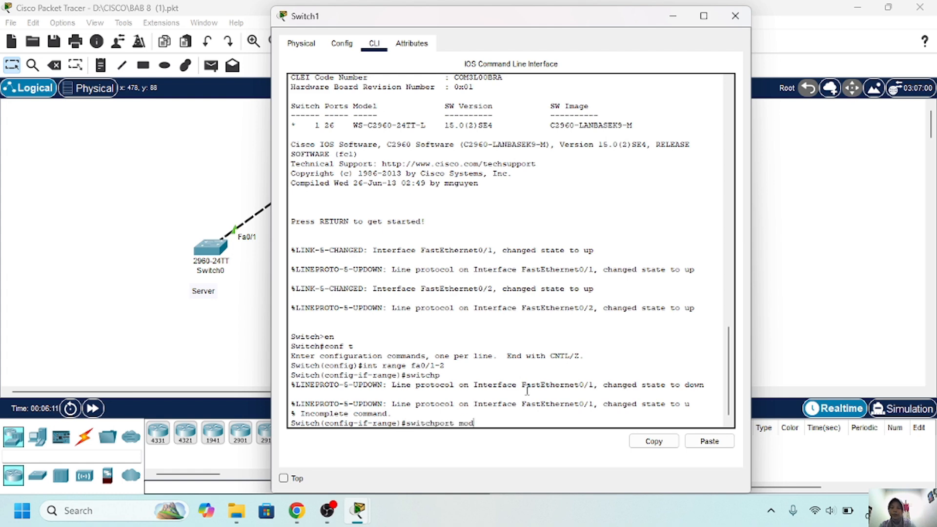
{"action": "type", "text": "e trunk"}
{"action": "key", "text": "Return"}
{"action": "key", "text": "Return"}
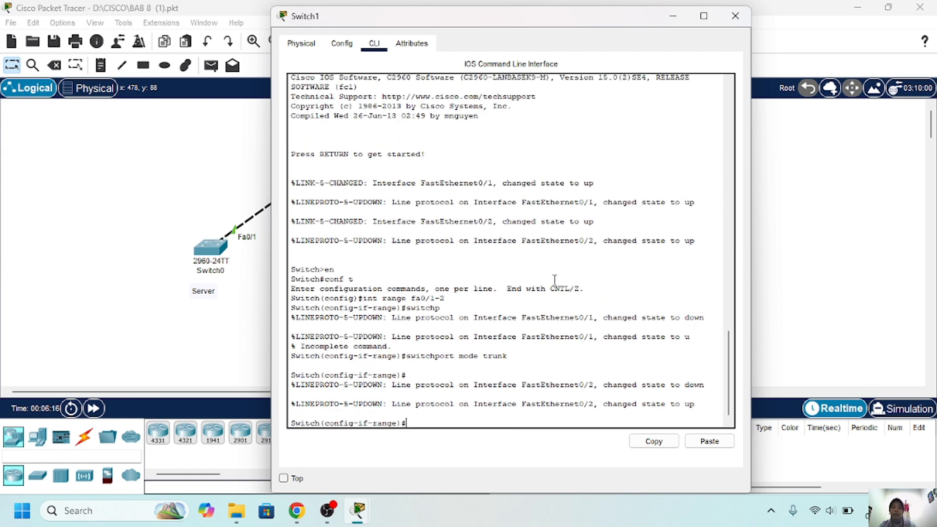
{"action": "left_click", "coordinate": [675, 16]}
Open the command line of Switch2 and enter global configuration mode.
{"action": "left_click", "coordinate": [323, 311]}
{"action": "left_click", "coordinate": [374, 43]}
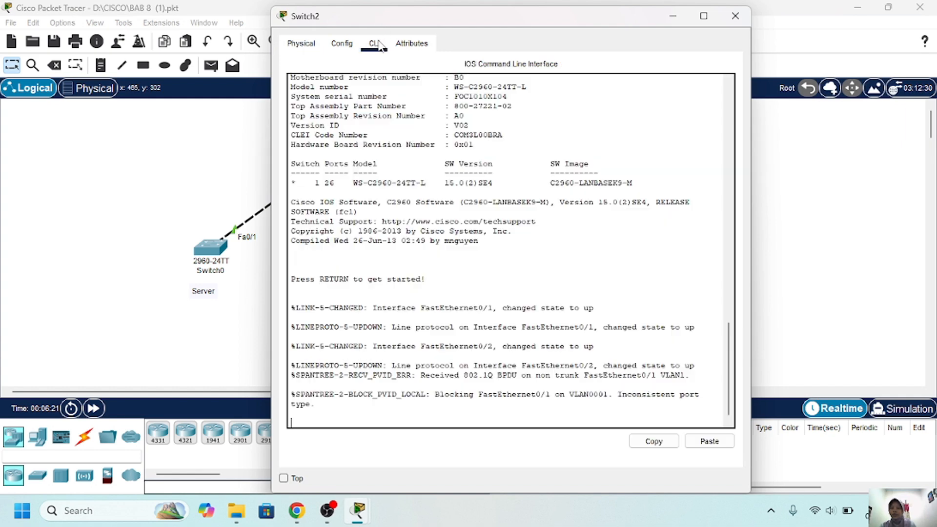
{"action": "key", "text": "Return"}
{"action": "type", "text": "en"}
{"action": "key", "text": "Return"}
{"action": "type", "text": "conf t"}
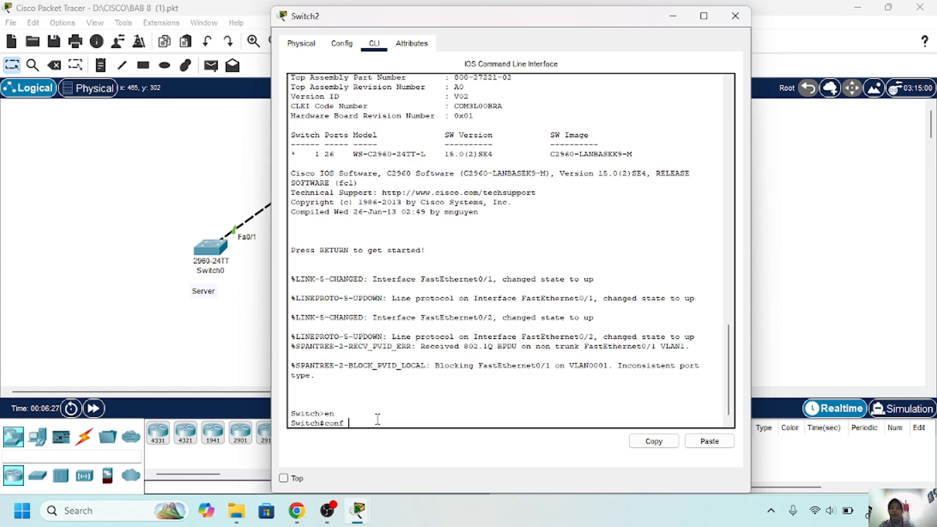
{"action": "key", "text": "Return"}
Set interface range fa0/1-2 on Switch2 to trunk mode and close the device window.
{"action": "type", "text": "int range fa0"}
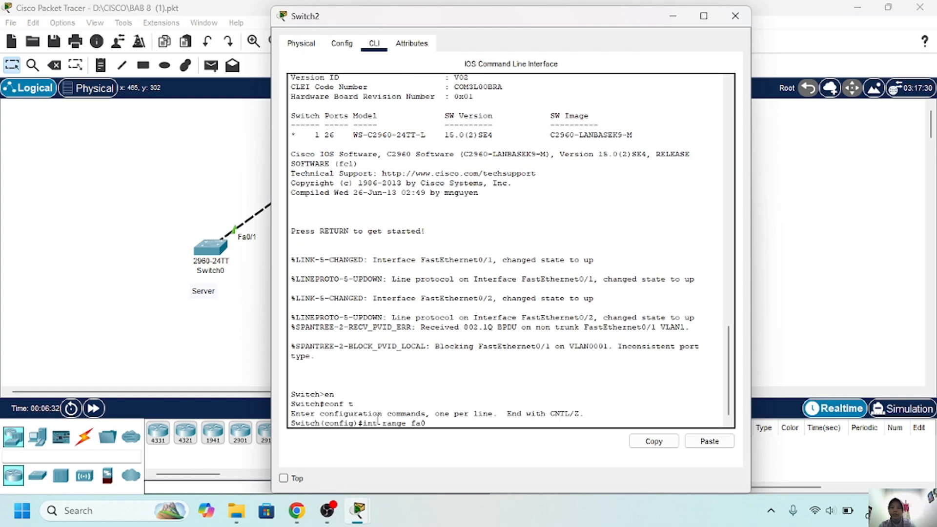
{"action": "type", "text": "/1-2"}
{"action": "key", "text": "Return"}
{"action": "type", "text": "swi"}
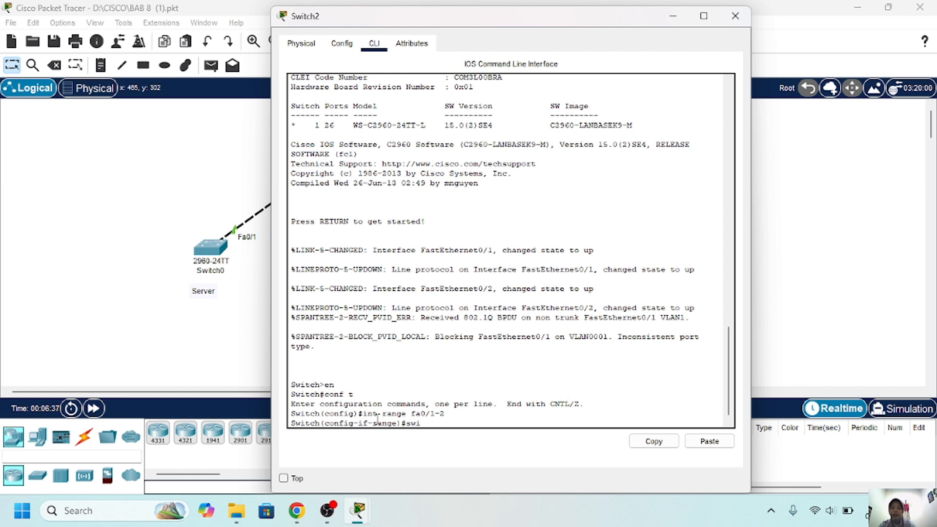
{"action": "type", "text": "tchport mode trunk"}
{"action": "key", "text": "Return"}
{"action": "left_click", "coordinate": [735, 16]}
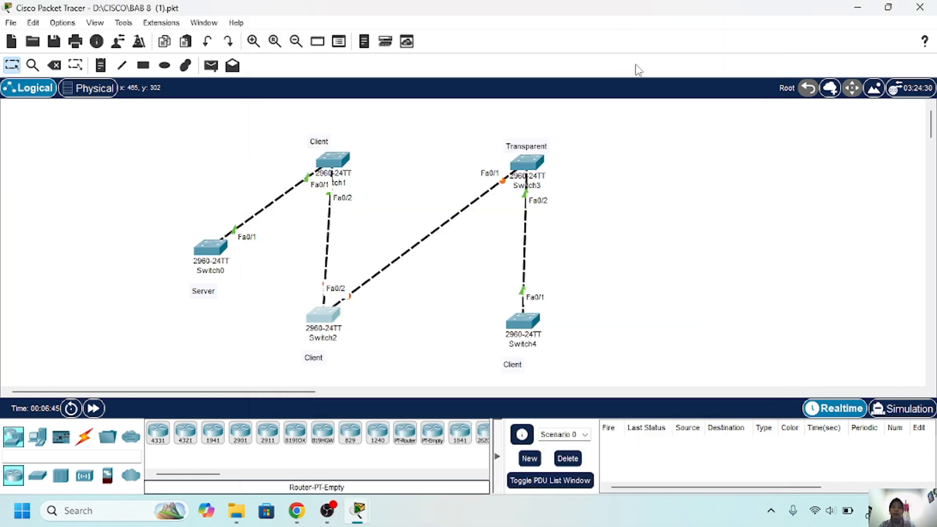
Open the command line of Switch3 and enter global configuration mode.
{"action": "left_click", "coordinate": [527, 163]}
{"action": "left_click", "coordinate": [374, 43]}
{"action": "key", "text": "Return"}
{"action": "type", "text": "en"}
{"action": "key", "text": "Return"}
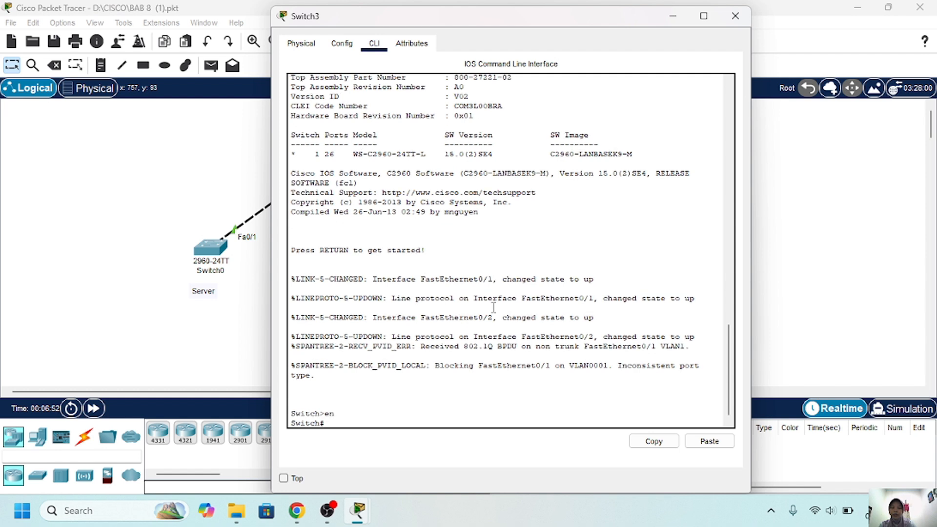
{"action": "type", "text": "conf t"}
{"action": "key", "text": "Return"}
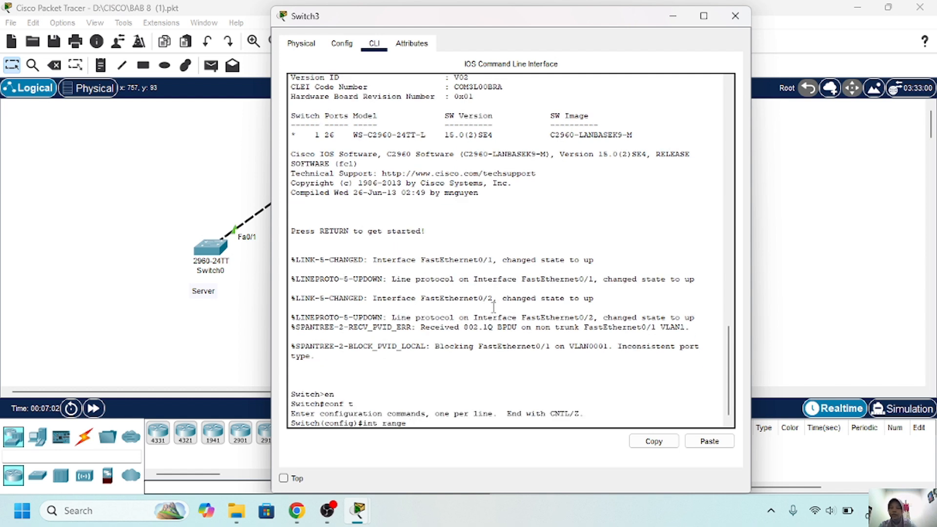
Set interface range fa0/1-2 on Switch3 to trunk mode and put the device window away.
{"action": "key", "text": "Return"}
{"action": "type", "text": "sw"}
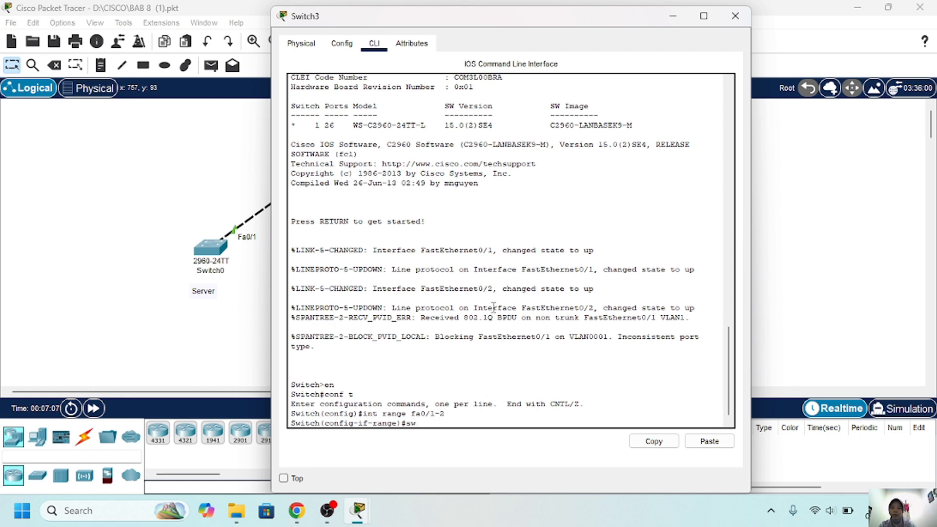
{"action": "type", "text": "itchport mode trunk"}
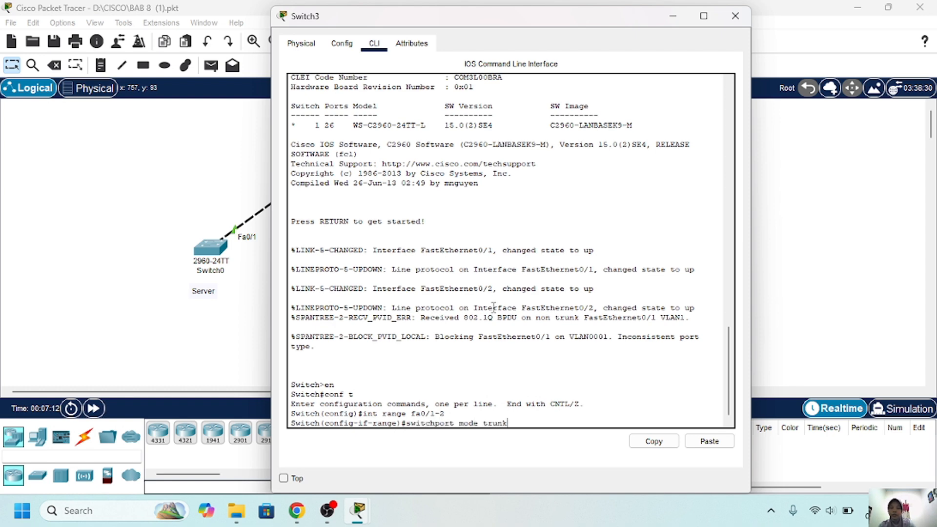
{"action": "key", "text": "Return"}
{"action": "left_click", "coordinate": [673, 19]}
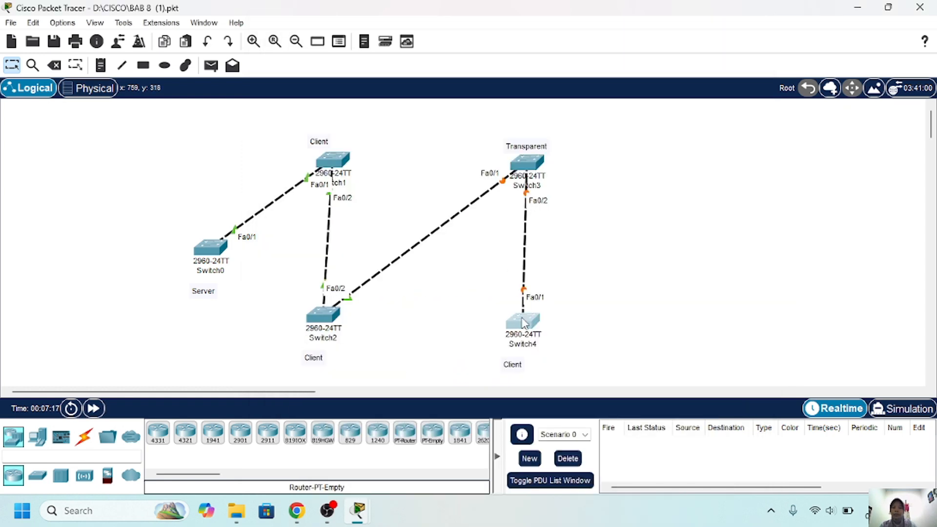
Open the command line of Switch4 and enter global configuration mode.
{"action": "left_click", "coordinate": [527, 322]}
{"action": "left_click", "coordinate": [374, 43]}
{"action": "key", "text": "Return"}
{"action": "type", "text": "en"}
{"action": "key", "text": "Return"}
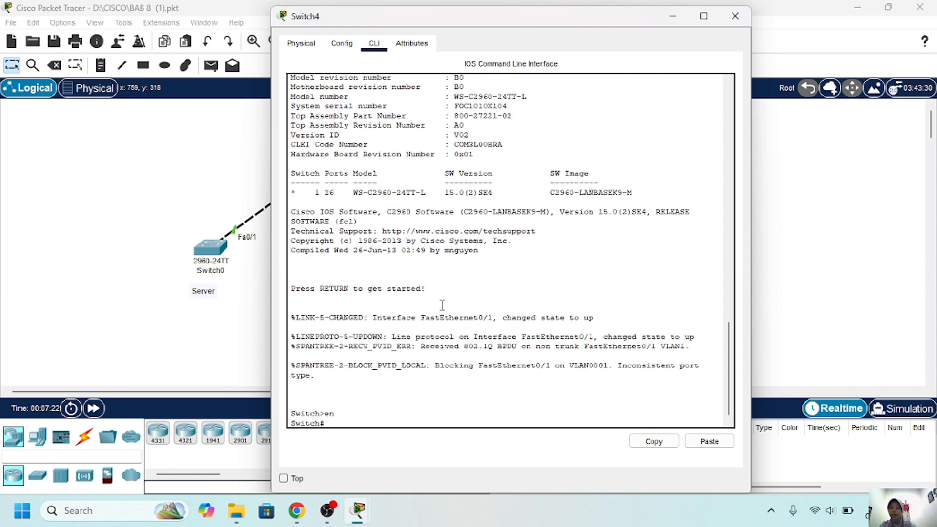
{"action": "type", "text": "conf t"}
{"action": "key", "text": "Return"}
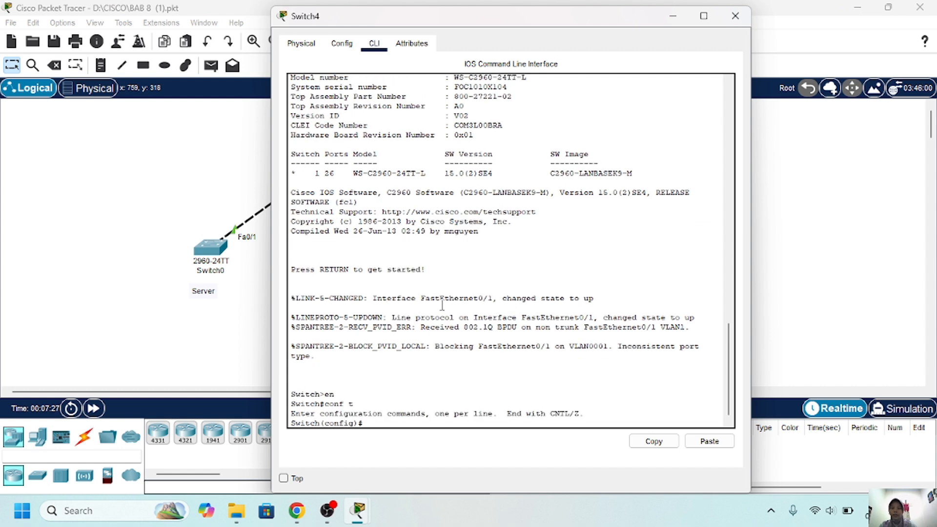
Set interface fa0/1 on Switch4 to trunk mode and put the device window away.
{"action": "type", "text": "int fa0/1"}
{"action": "key", "text": "Return"}
{"action": "type", "text": "s"}
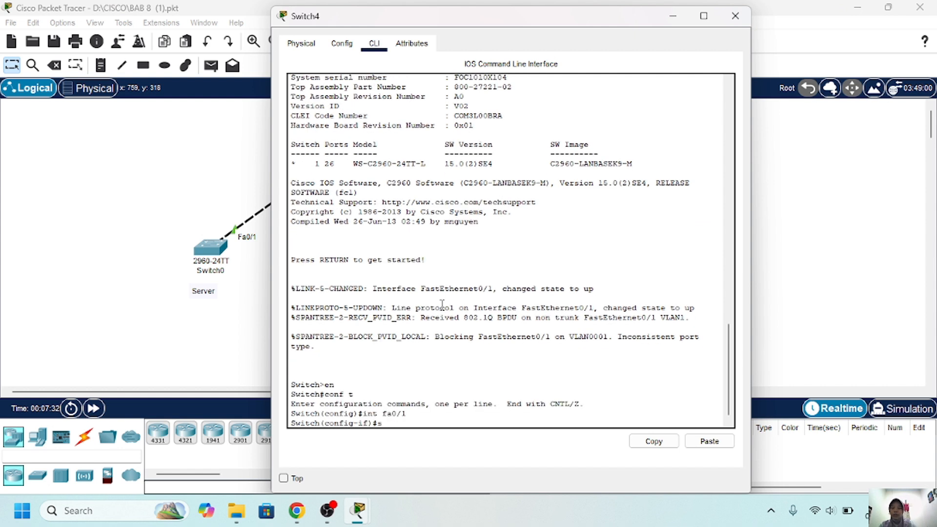
{"action": "type", "text": "witchport mode tr"}
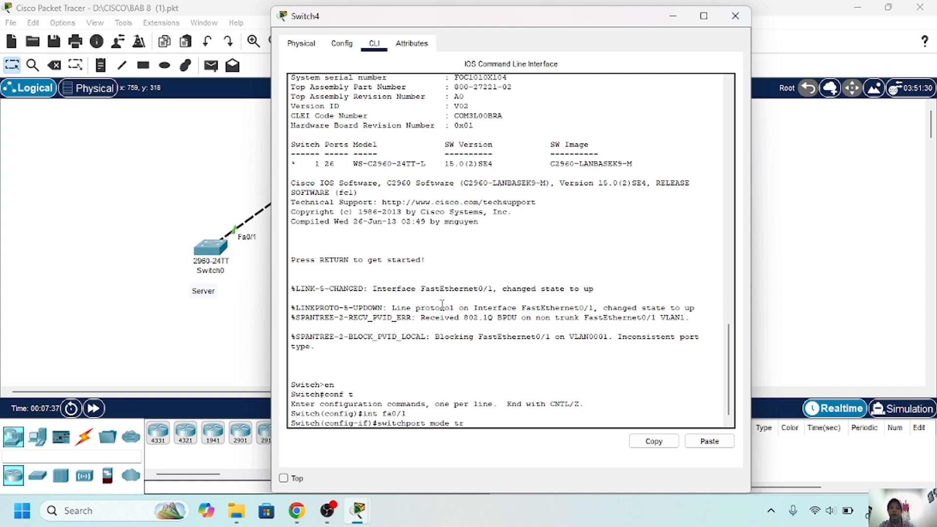
{"action": "type", "text": "unk"}
{"action": "key", "text": "Return"}
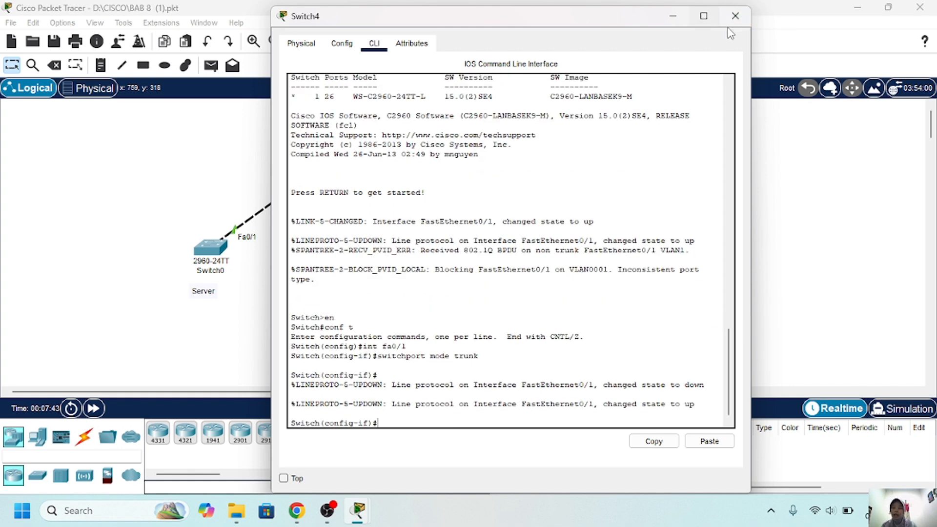
{"action": "left_click", "coordinate": [673, 15]}
Return to Switch0's command line, leave interface configuration and set the VTP mode to server.
{"action": "left_click", "coordinate": [212, 253]}
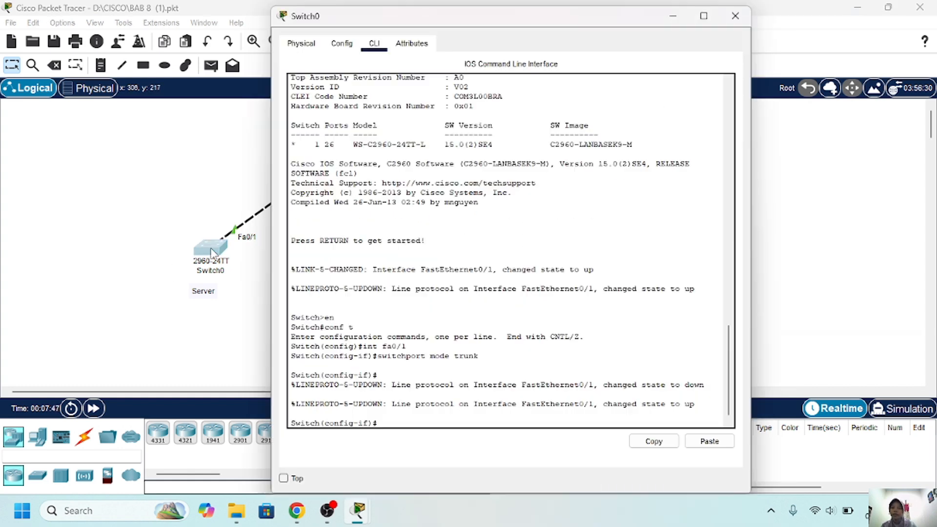
{"action": "type", "text": "ex"}
{"action": "key", "text": "Return"}
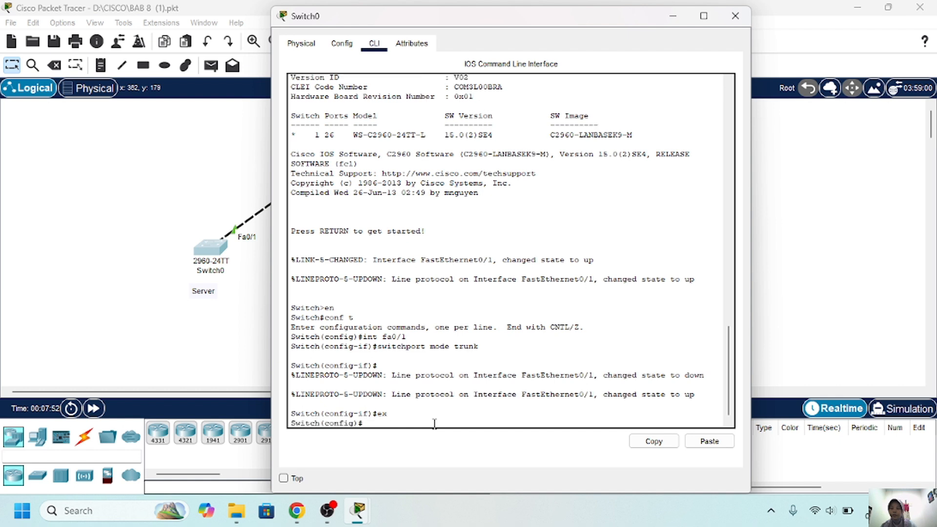
{"action": "type", "text": "vtp mode server"}
{"action": "key", "text": "Return"}
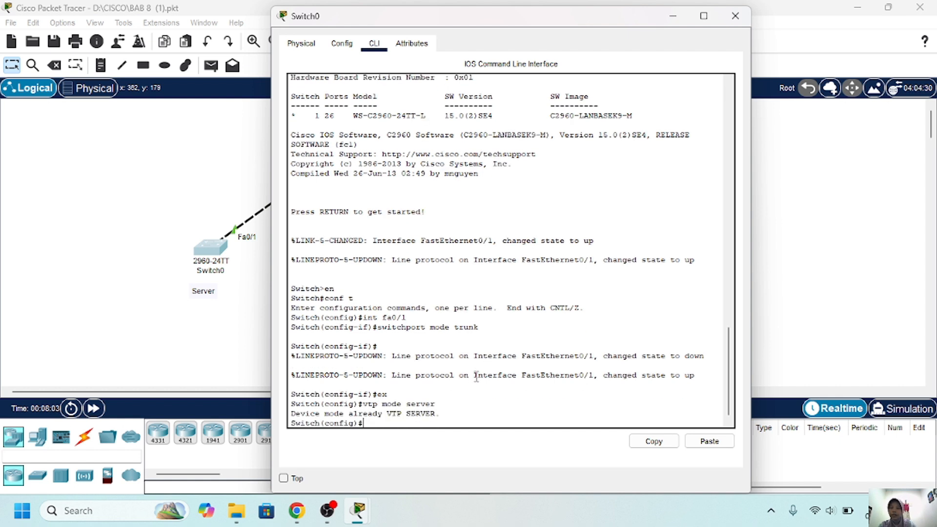
Set the VTP domain on Switch0 to sekolahan.id.com.
{"action": "type", "text": "vtp domain sekolahan.id"}
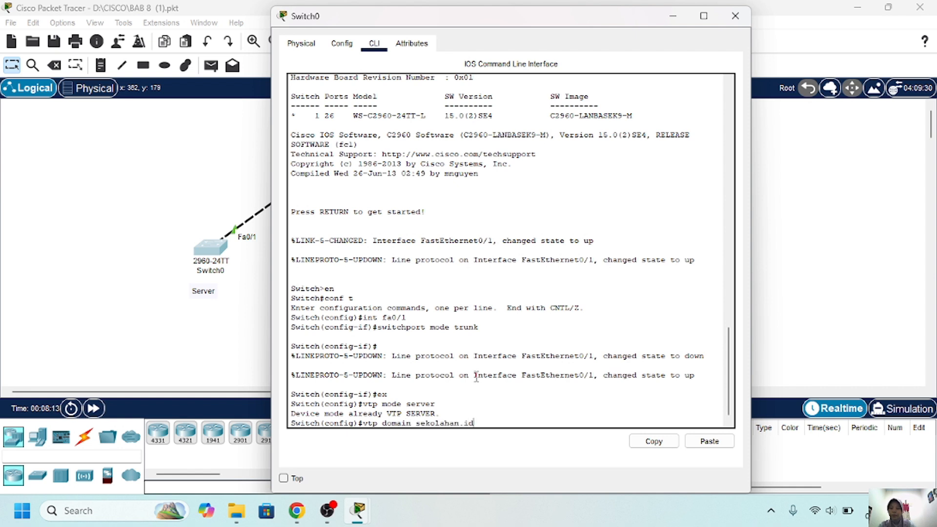
{"action": "type", "text": ".com"}
{"action": "key", "text": "Return"}
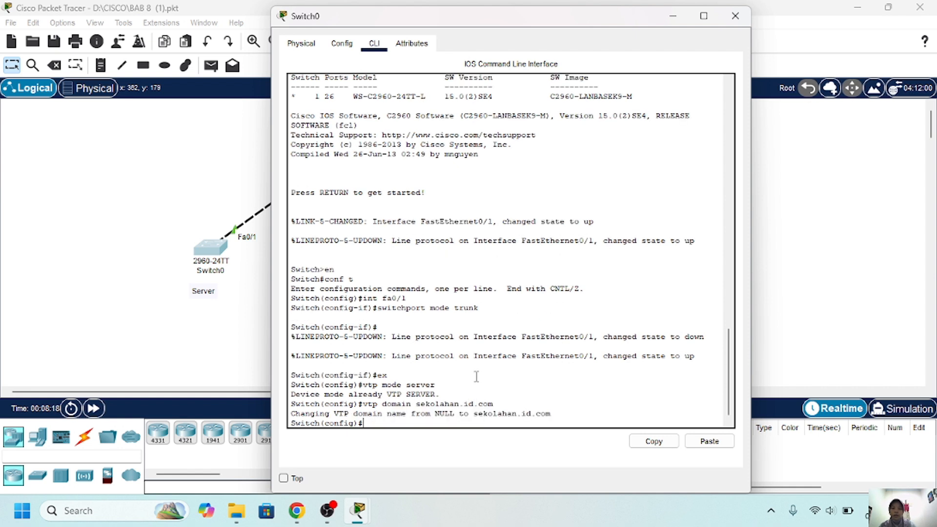
Set the VTP password on Switch0.
{"action": "type", "text": "password 123"}
{"action": "key", "text": "Return"}
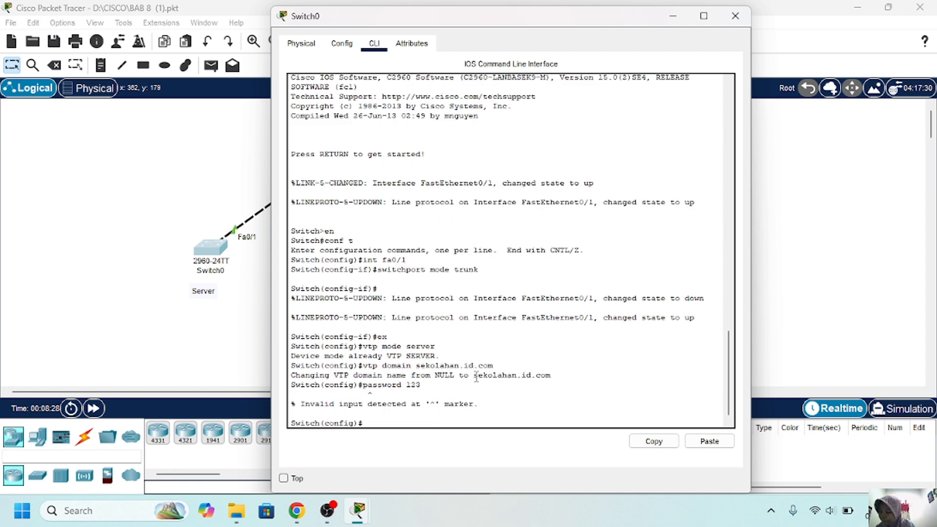
{"action": "type", "text": "vtp password 123"}
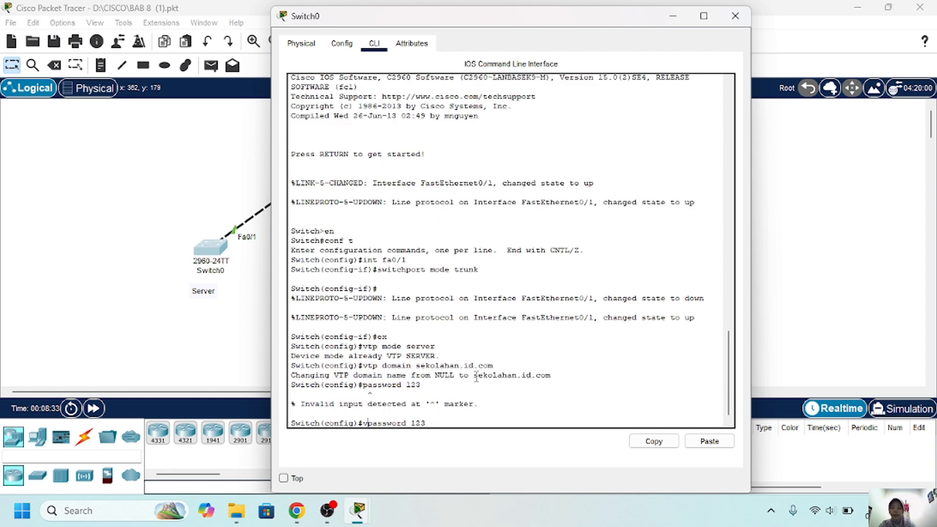
{"action": "key", "text": "Return"}
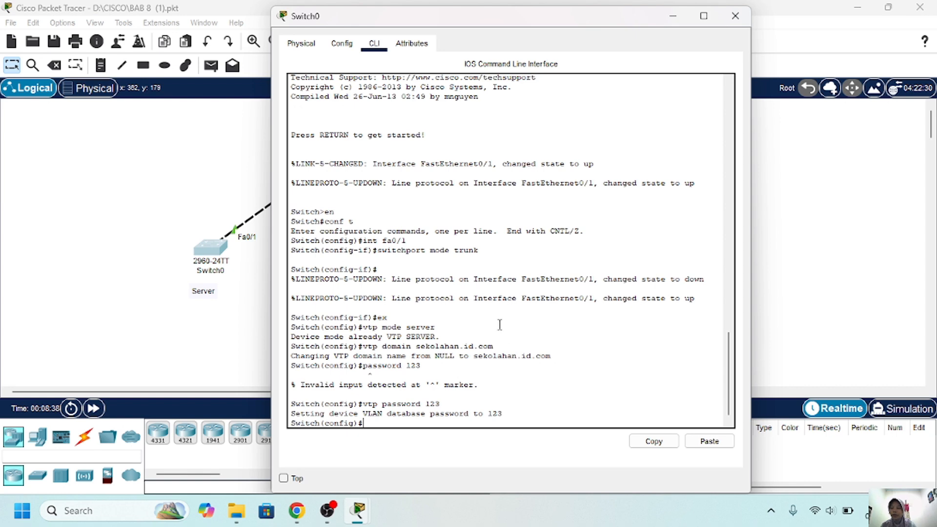
Switch to Switch1's command line, leave interface range configuration and set the VTP mode to client.
{"action": "left_click", "coordinate": [673, 16]}
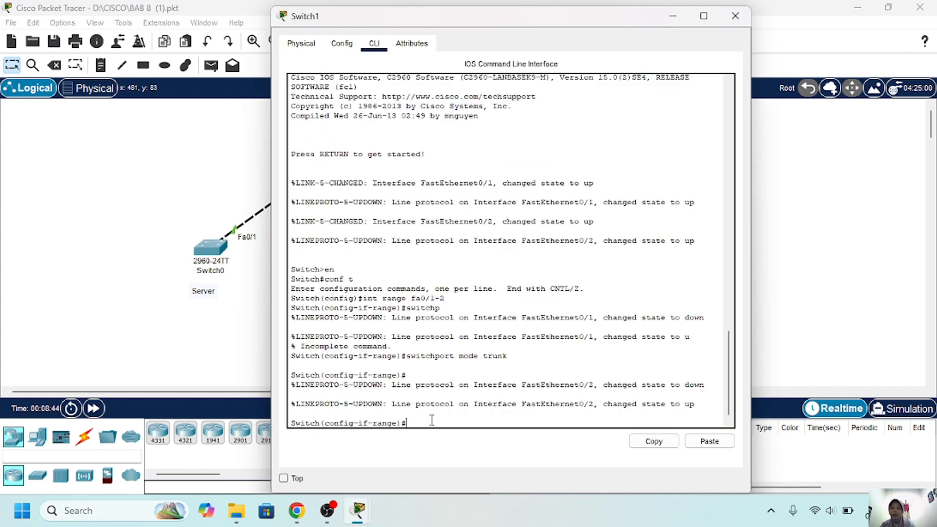
{"action": "type", "text": "ex"}
{"action": "key", "text": "Return"}
{"action": "type", "text": "vtp"}
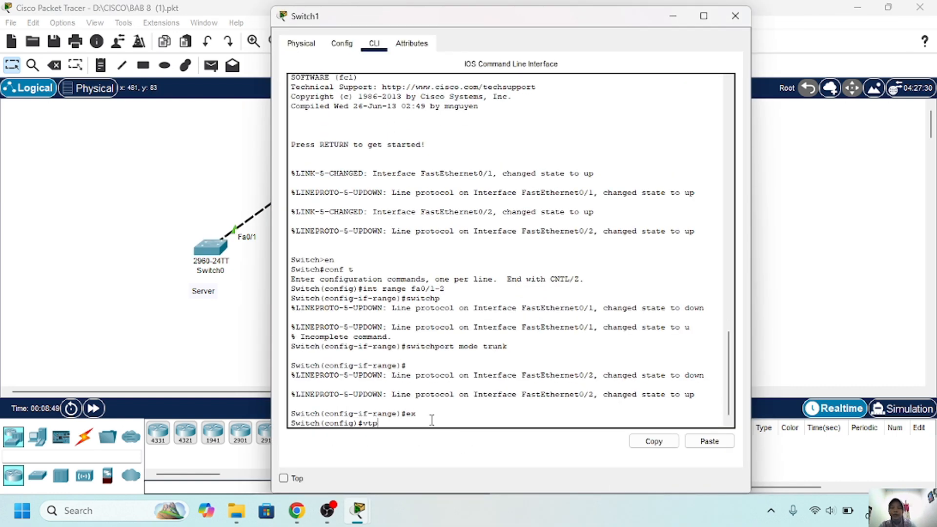
{"action": "type", "text": " mode client"}
{"action": "key", "text": "Return"}
Set the VTP domain on Switch1 to sekolahan.id.com and enter the VTP password.
{"action": "type", "text": "vtp domai"}
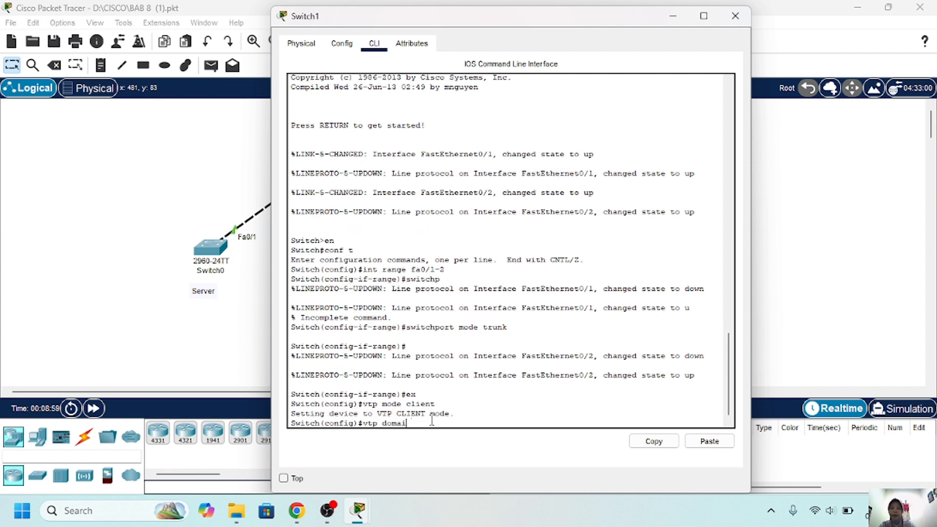
{"action": "type", "text": "n sekol"}
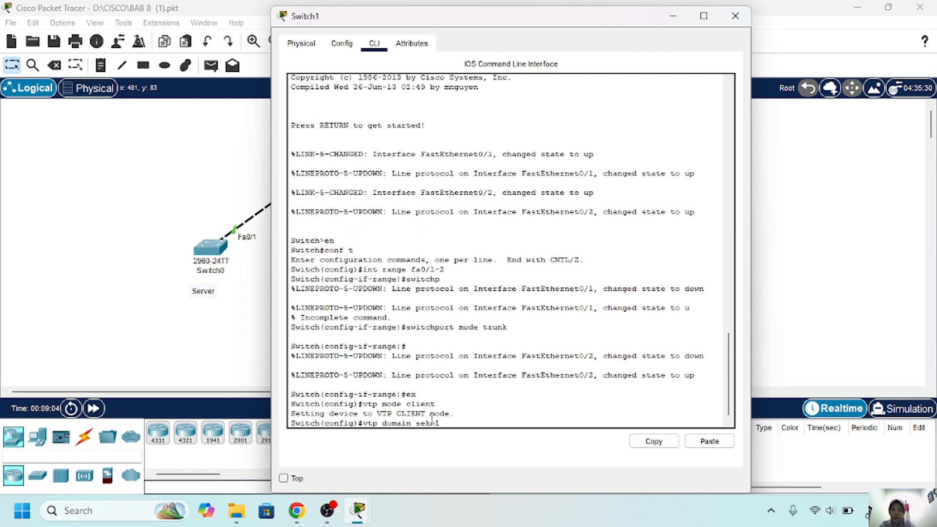
{"action": "type", "text": "hanahan.id.com"}
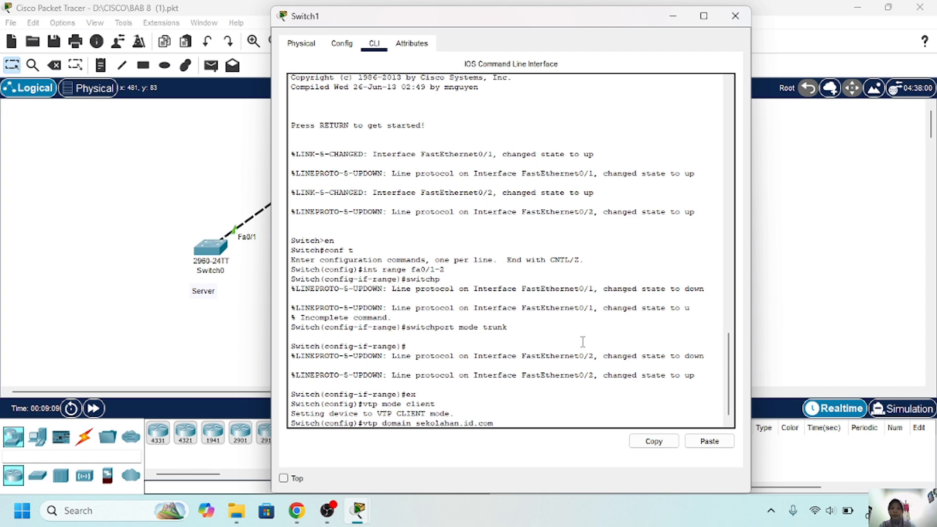
{"action": "key", "text": "Return"}
{"action": "type", "text": "vtp passwo"}
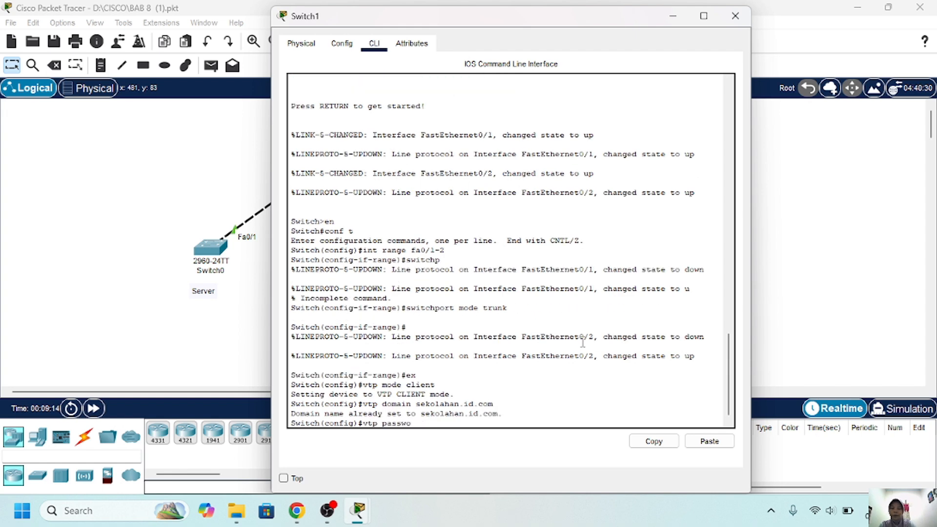
{"action": "type", "text": "rd 123"}
{"action": "key", "text": "Return"}
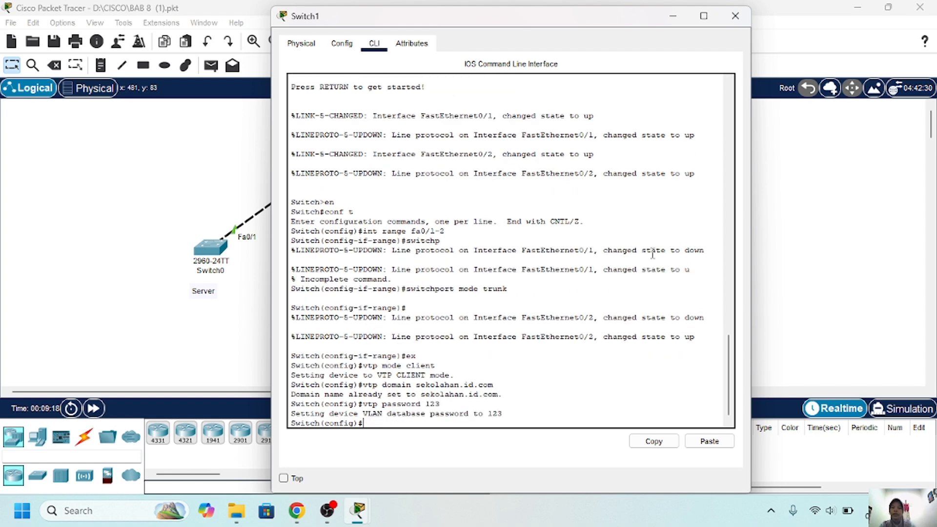
Switch to Switch2's command line, leave interface range configuration and set the VTP mode to client.
{"action": "left_click", "coordinate": [673, 16]}
{"action": "left_click", "coordinate": [323, 314]}
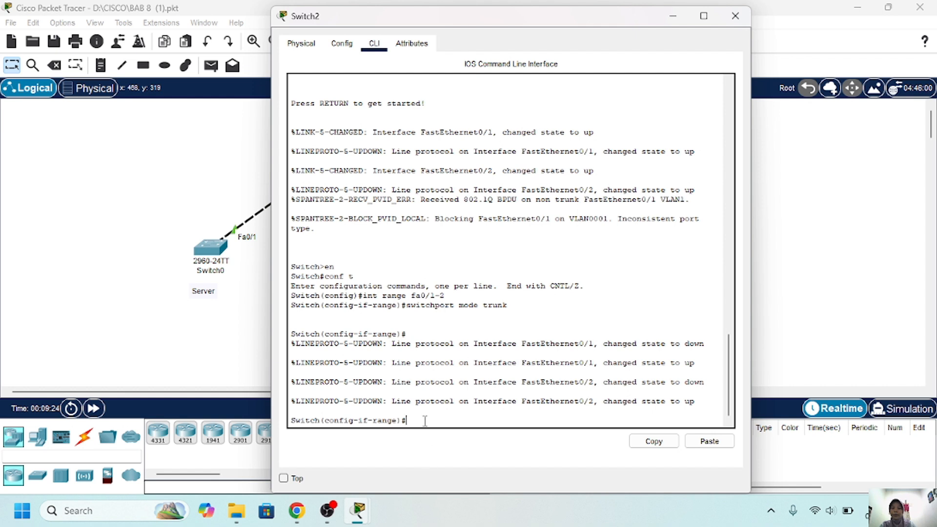
{"action": "type", "text": "ex"}
{"action": "key", "text": "Return"}
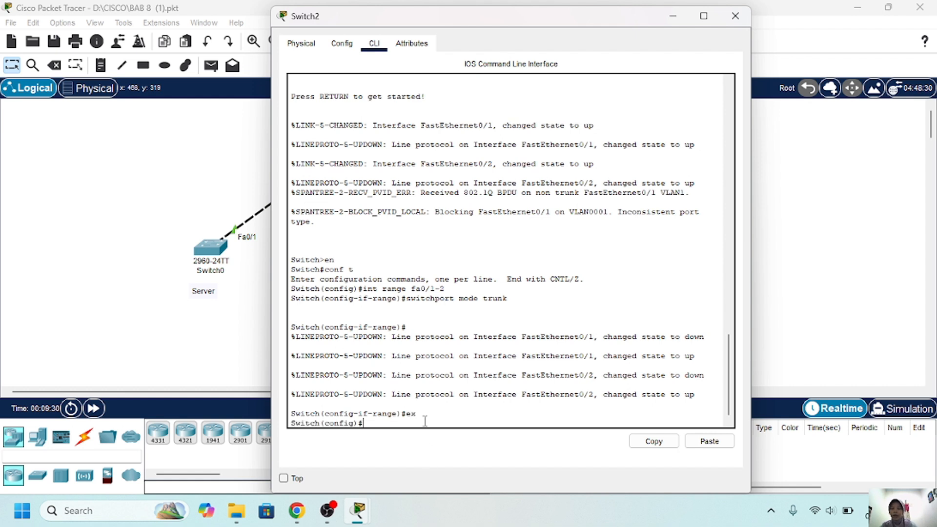
{"action": "type", "text": "vtp mode c"}
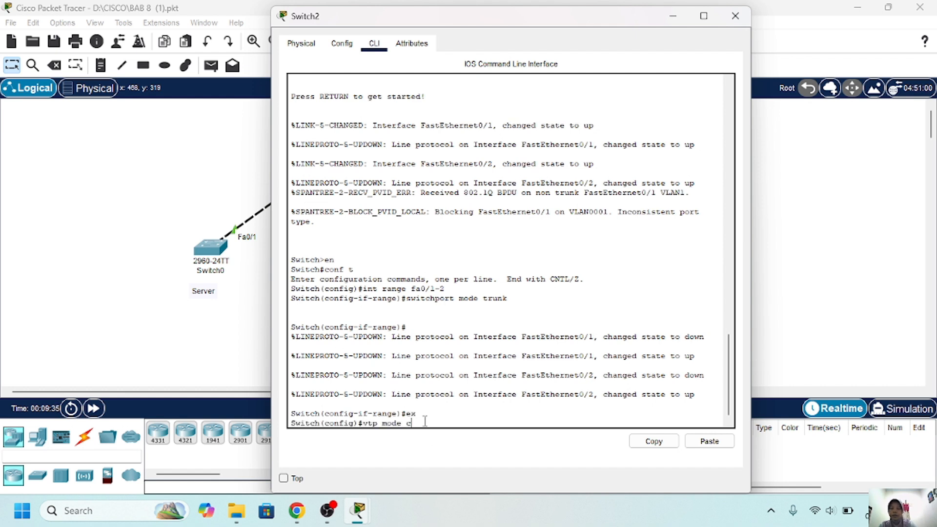
{"action": "type", "text": "lient"}
{"action": "key", "text": "Return"}
Set the VTP domain on Switch2 to sekolahan.id.com and enter the VTP password.
{"action": "type", "text": "vtp"}
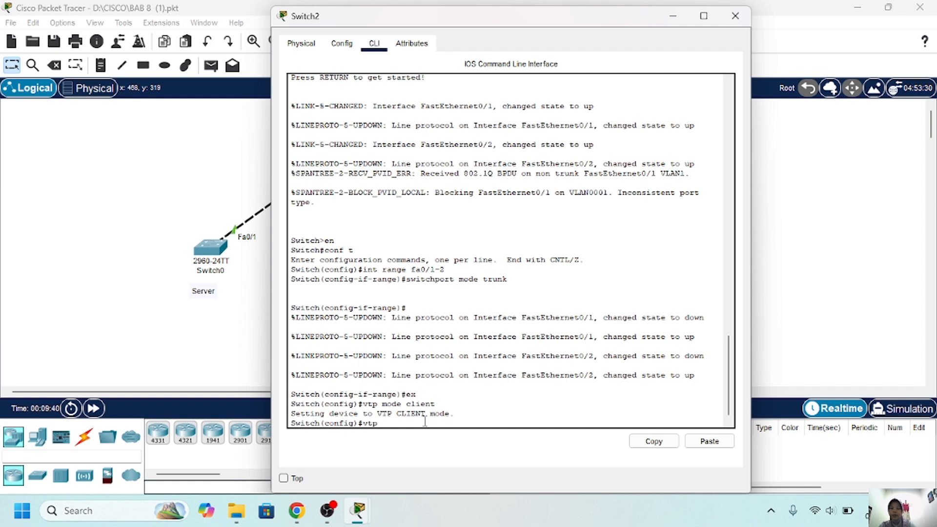
{"action": "type", "text": " domain sekolahan.id.com"}
{"action": "key", "text": "Return"}
{"action": "type", "text": "vtp pass"}
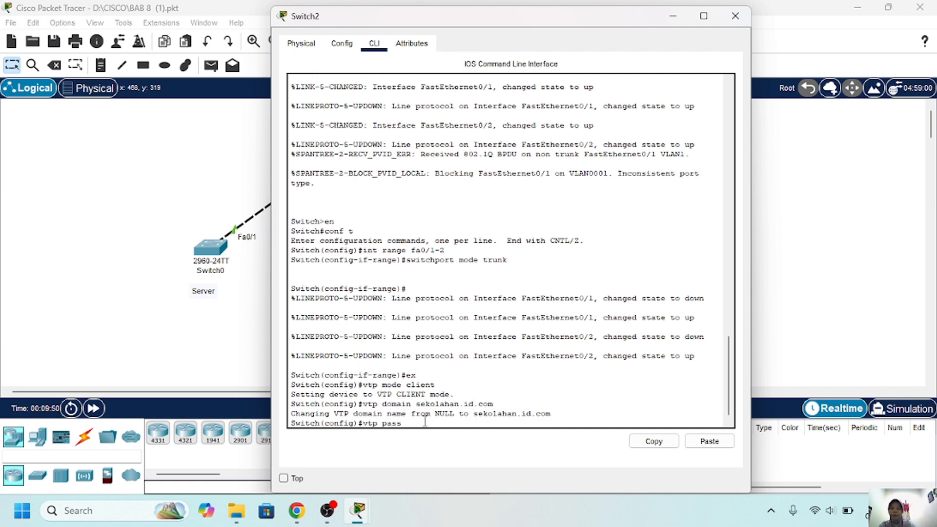
{"action": "type", "text": "word 123"}
{"action": "key", "text": "Return"}
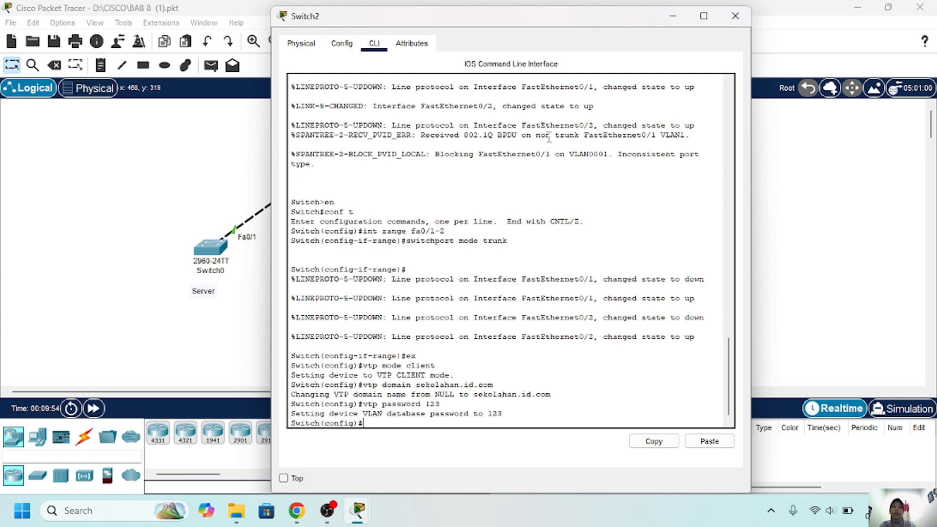
Switch to Switch3's command line, leave interface range configuration and set the VTP mode to transparent.
{"action": "left_click", "coordinate": [673, 15]}
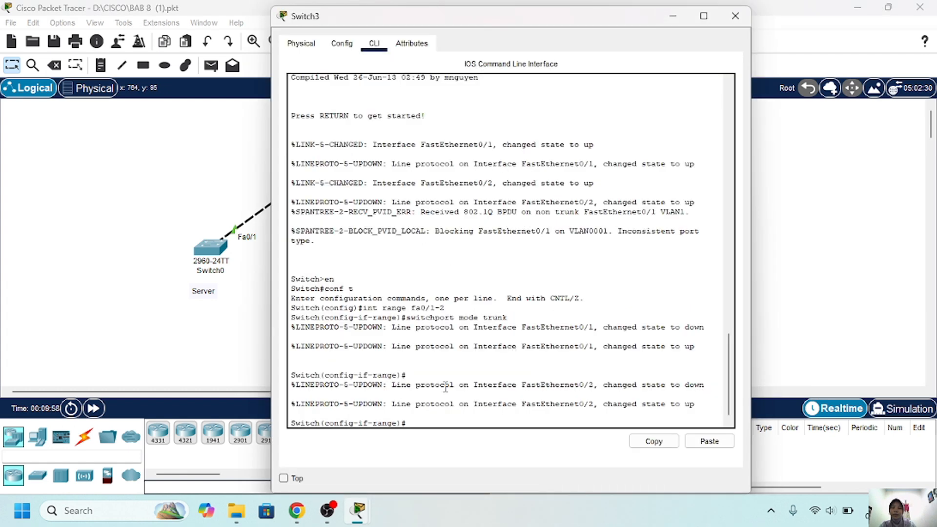
{"action": "type", "text": "ex"}
{"action": "key", "text": "Return"}
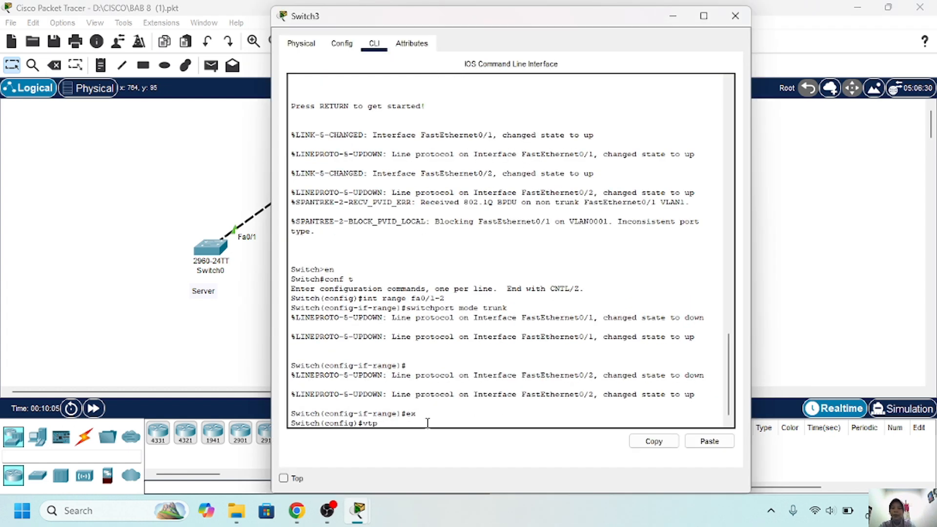
{"action": "type", "text": "vtp mode transparent"}
{"action": "key", "text": "Return"}
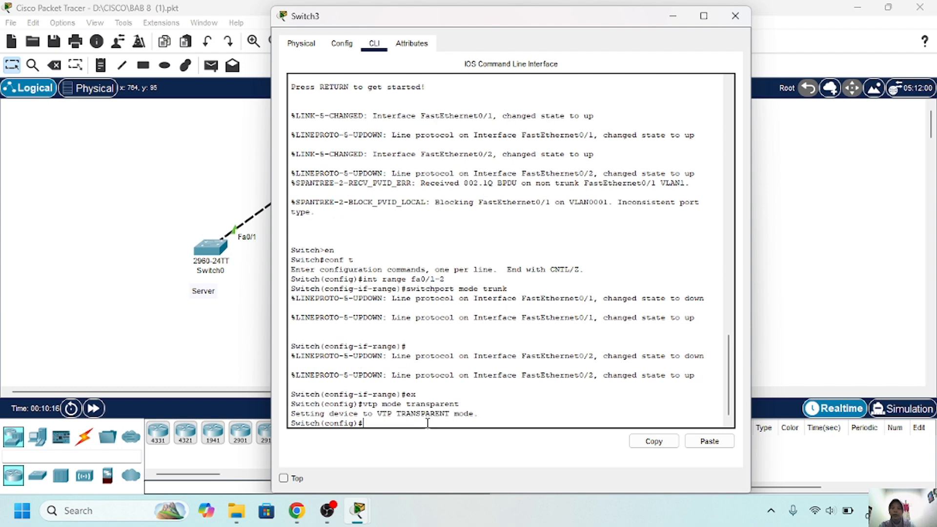
Set the VTP domain on Switch3 to sekolahan.id.com and enter the VTP password.
{"action": "type", "text": "vtp domain"}
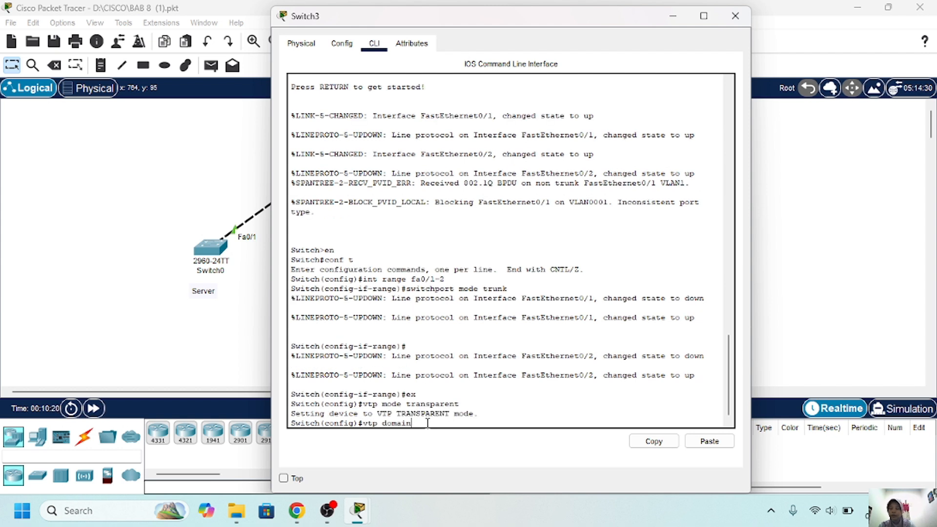
{"action": "type", "text": " sekolahan.id"}
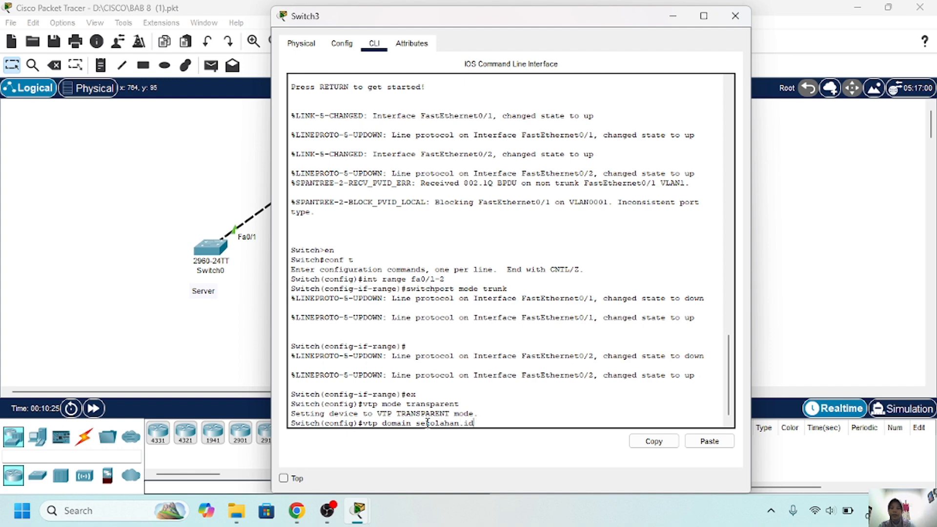
{"action": "type", "text": ".com"}
{"action": "key", "text": "Return"}
{"action": "type", "text": "vtp passw"}
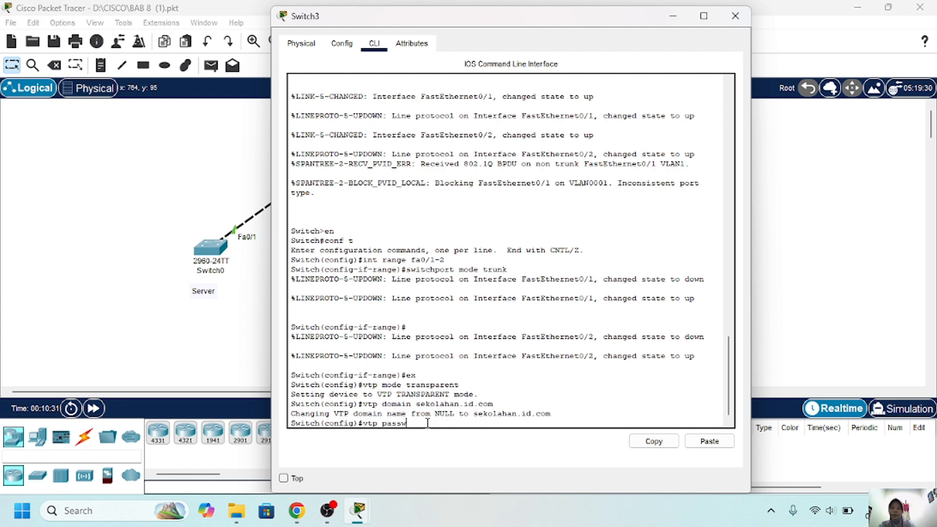
{"action": "type", "text": "ord 123"}
{"action": "key", "text": "Return"}
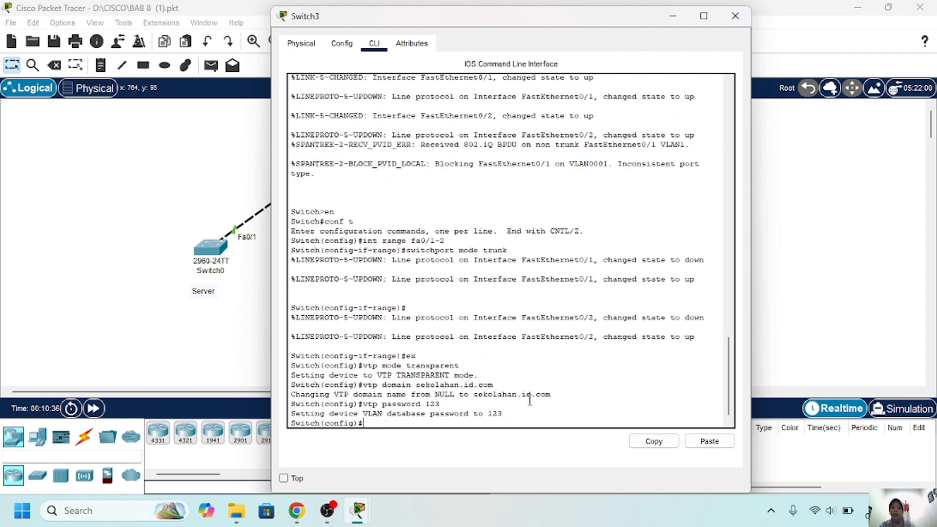
Switch to Switch4's command line, leave interface configuration and set the VTP mode to client.
{"action": "left_click", "coordinate": [674, 16]}
{"action": "left_click", "coordinate": [525, 322]}
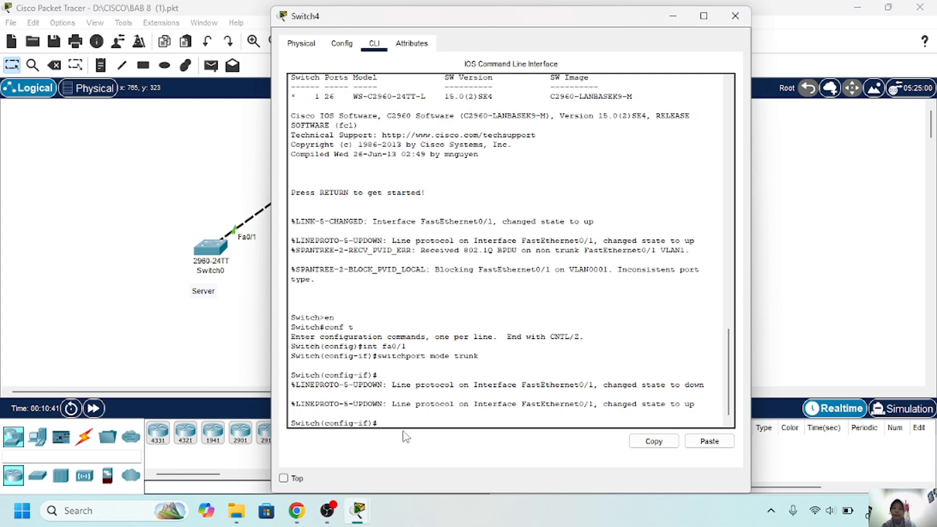
{"action": "left_click", "coordinate": [403, 419]}
{"action": "type", "text": "ex"}
{"action": "key", "text": "Return"}
{"action": "type", "text": "vtp"}
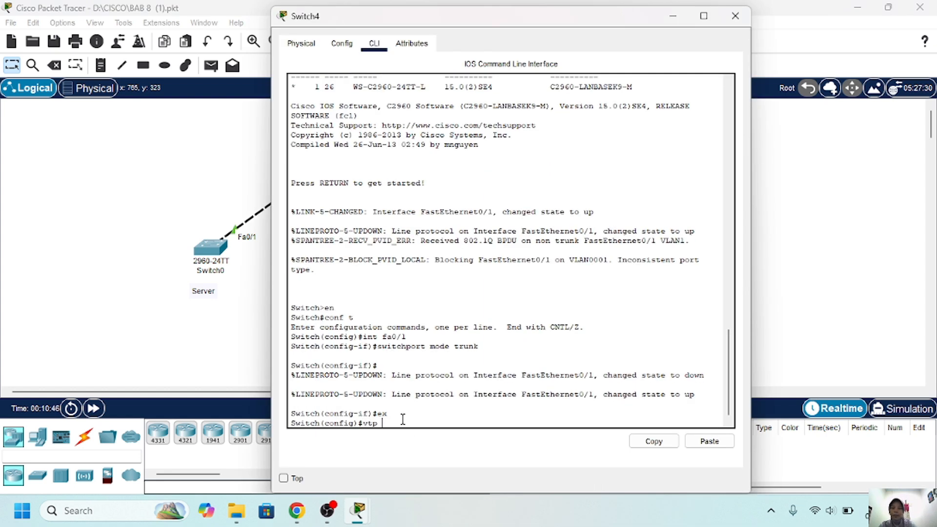
{"action": "type", "text": " mode client"}
{"action": "key", "text": "Return"}
Set the VTP domain on Switch4 to sekolahan.id.com and enter the VTP password.
{"action": "type", "text": "vtp domain "}
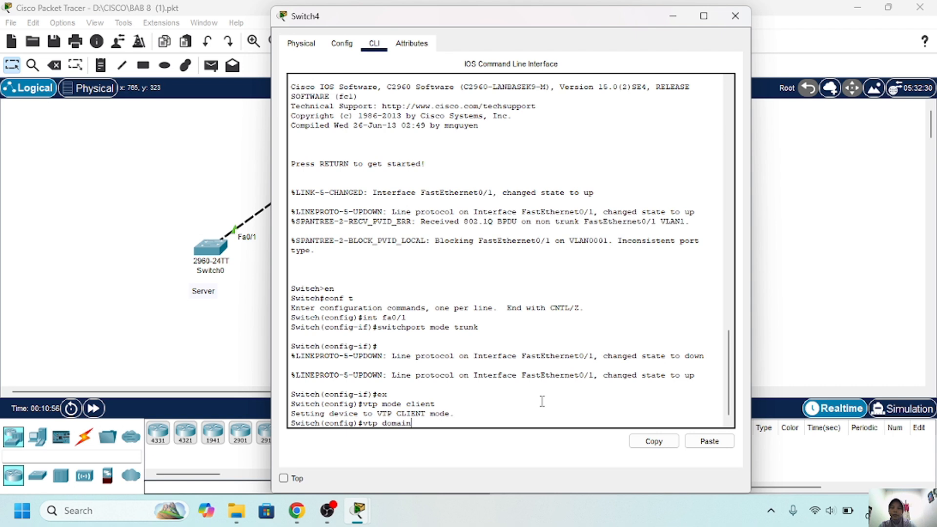
{"action": "type", "text": "sekolahan"}
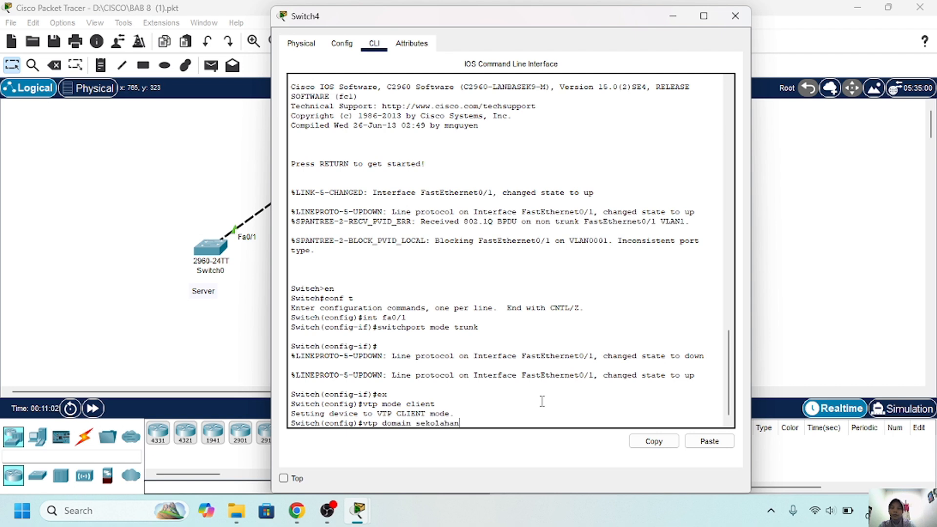
{"action": "type", "text": ".id.com"}
{"action": "key", "text": "Return"}
{"action": "type", "text": "vtp password"}
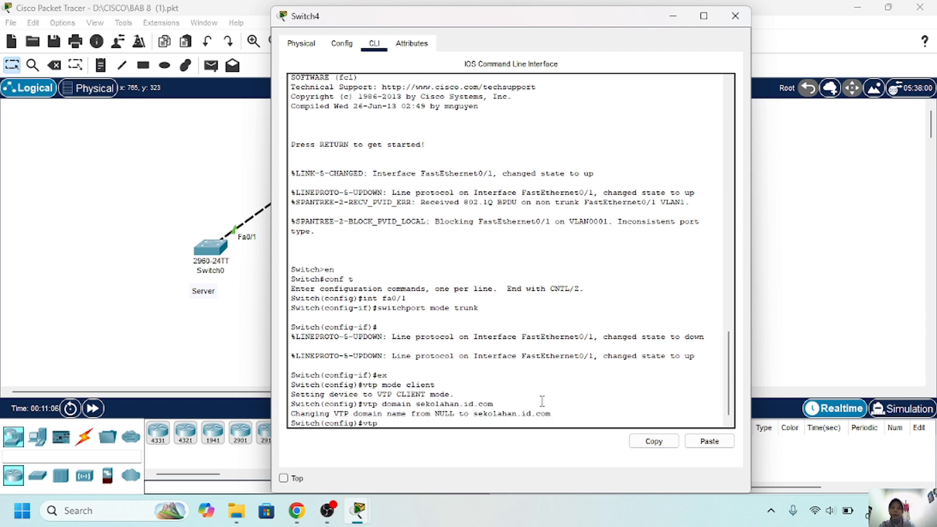
{"action": "type", "text": " 123"}
{"action": "key", "text": "Return"}
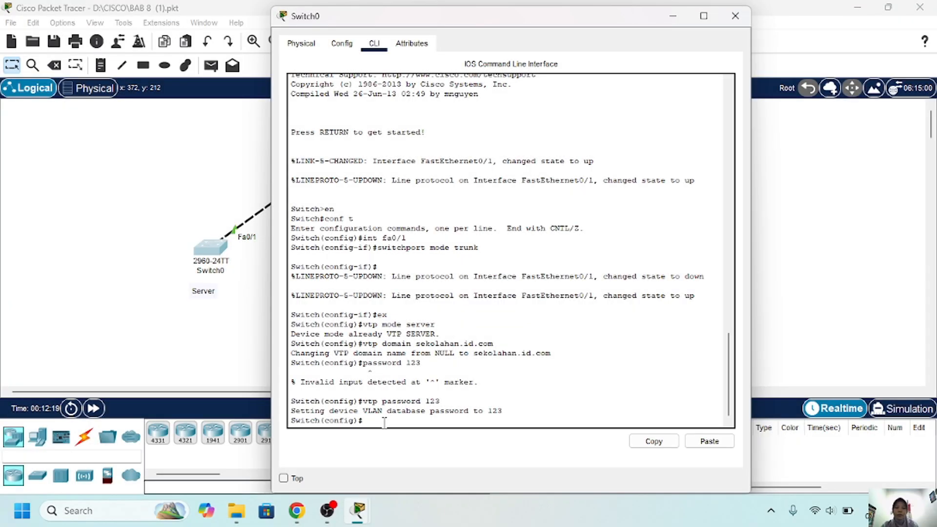
Show the brief VLAN list on Switch0 from global configuration mode.
{"action": "type", "text": "do show vlan b"}
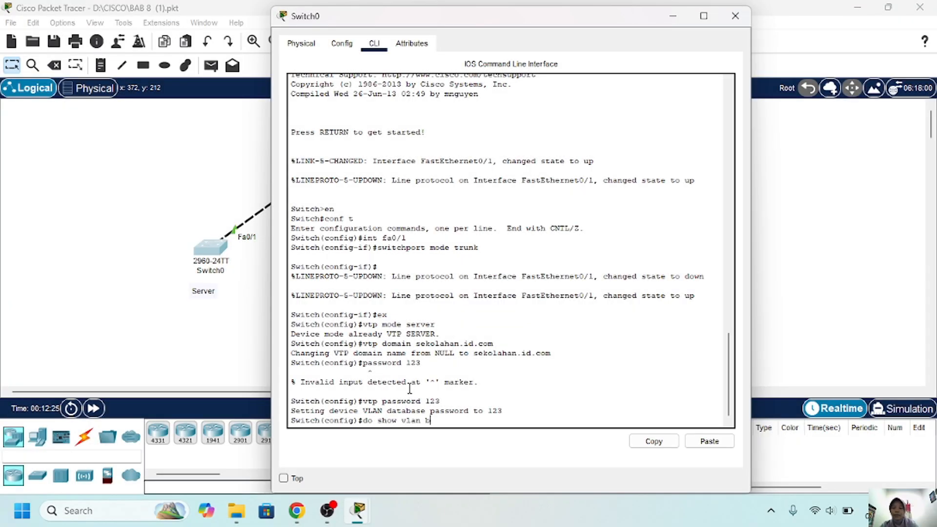
{"action": "type", "text": "rief"}
{"action": "key", "text": "Return"}
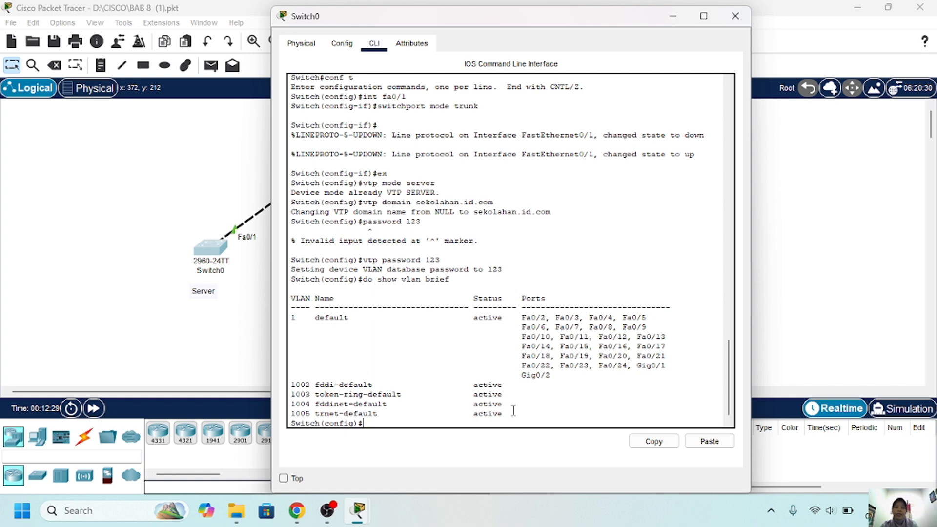
Switch to Switch1's command line and show its brief VLAN list from global configuration mode.
{"action": "left_click", "coordinate": [676, 13]}
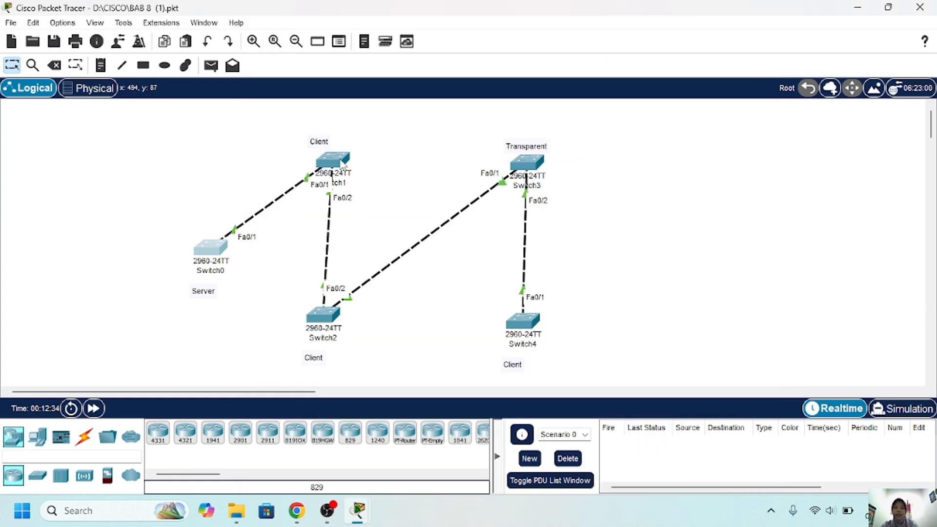
{"action": "left_click", "coordinate": [341, 162]}
{"action": "type", "text": "do show b"}
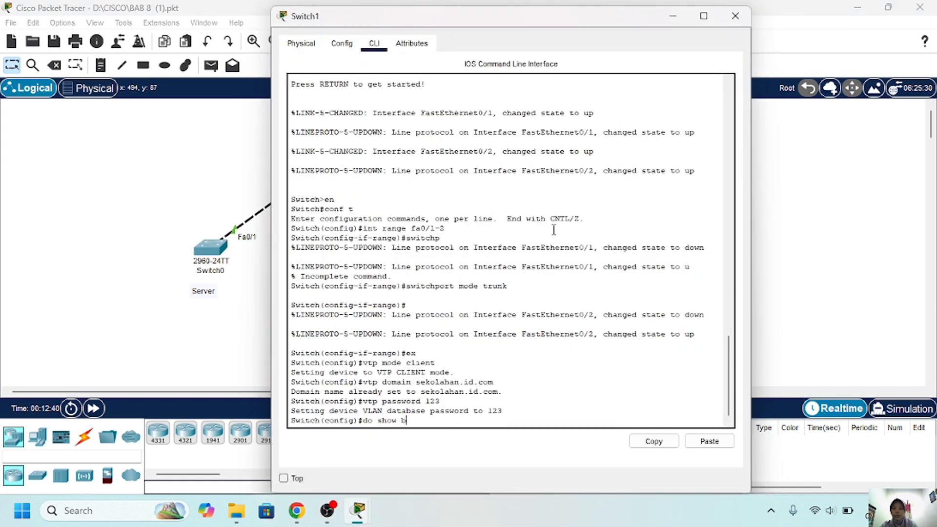
{"action": "key", "text": "BackSpace"}
{"action": "type", "text": "vlan brief"}
{"action": "key", "text": "Return"}
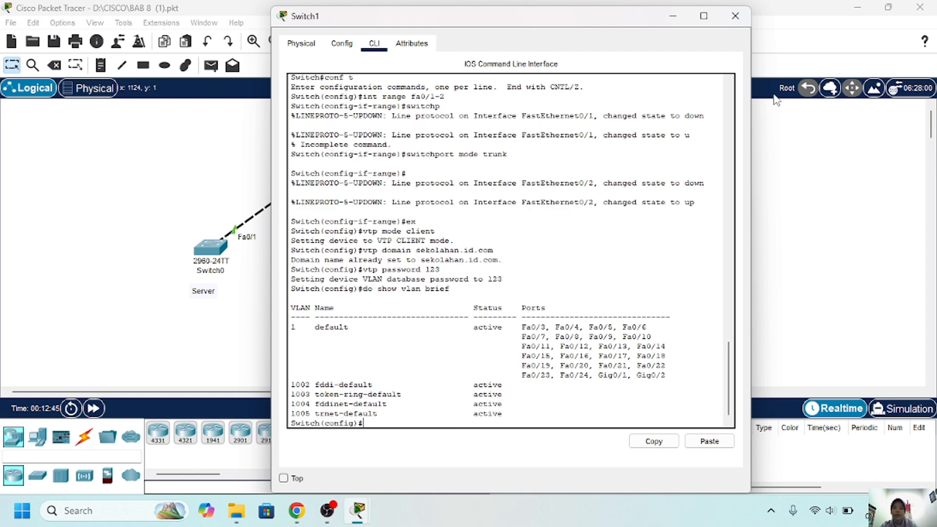
Switch to Switch2's command line and show its brief VLAN list from global configuration mode.
{"action": "left_click", "coordinate": [672, 15]}
{"action": "type", "text": "do sh"}
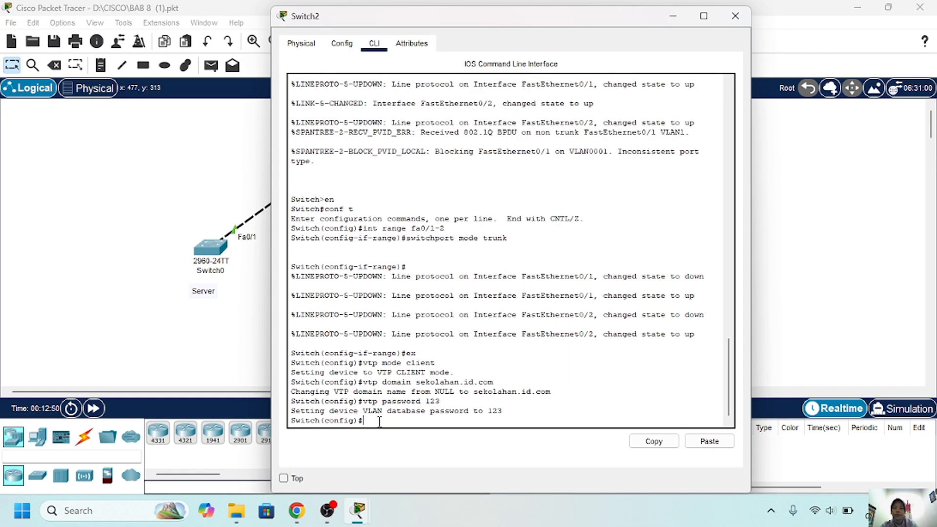
{"action": "type", "text": "ow vlan brief"}
{"action": "key", "text": "Return"}
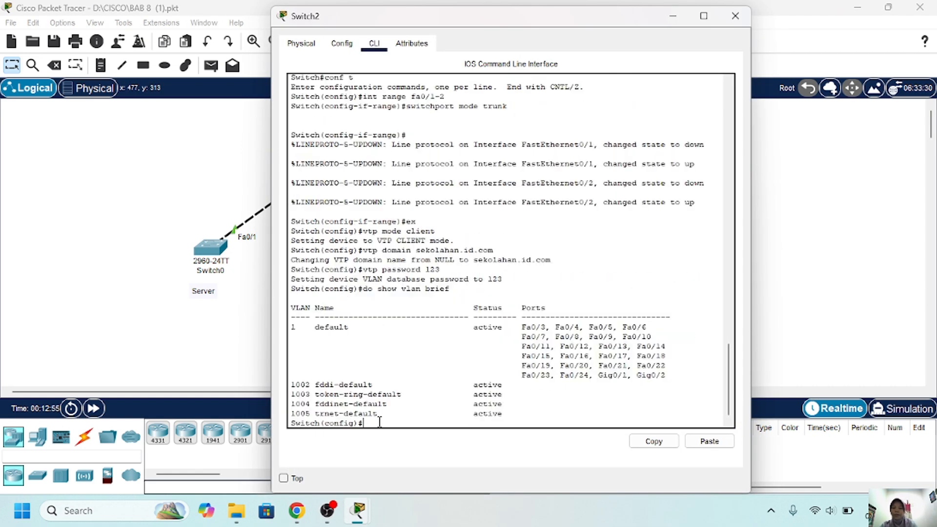
Switch to Switch3's command line and show its brief VLAN list from global configuration mode.
{"action": "left_click", "coordinate": [674, 15]}
{"action": "left_click", "coordinate": [527, 164]}
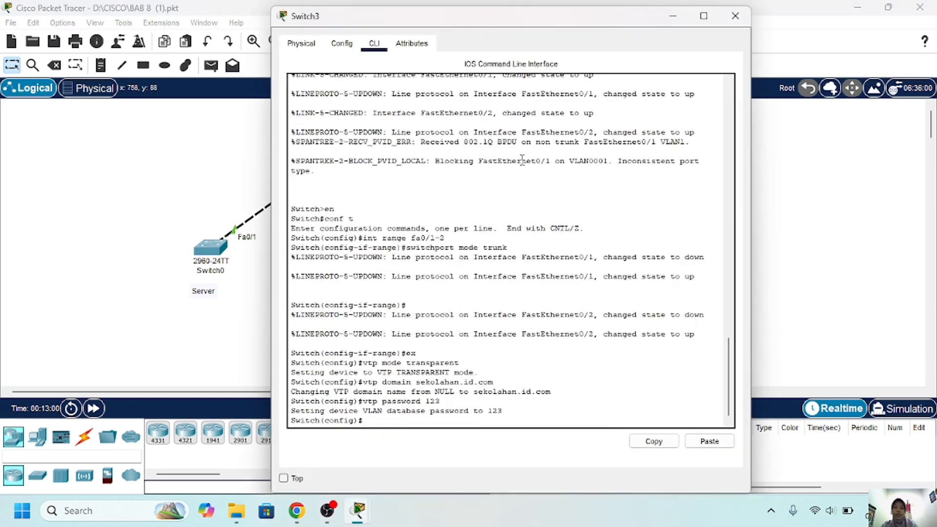
{"action": "type", "text": "do show vlan brief"}
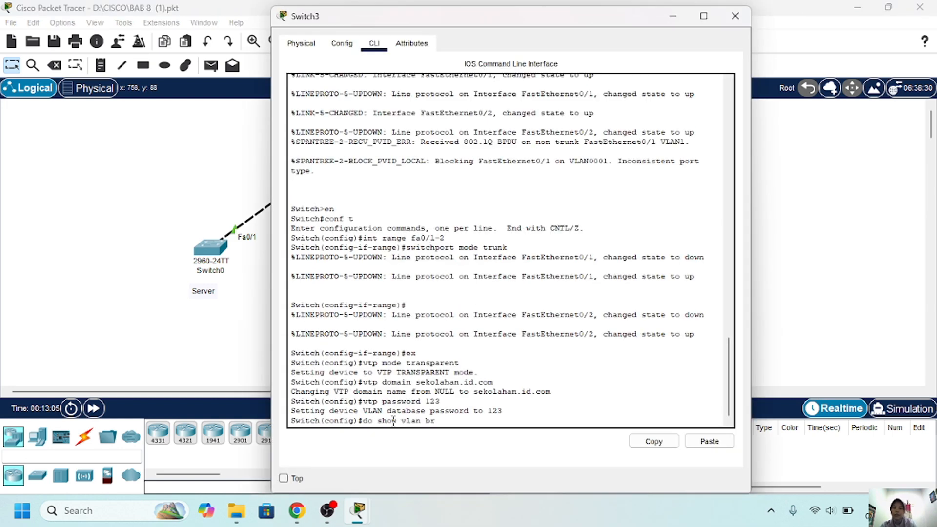
{"action": "key", "text": "Return"}
Switch to Switch4's command line, show its brief VLAN list and minimize its window.
{"action": "left_click", "coordinate": [672, 16]}
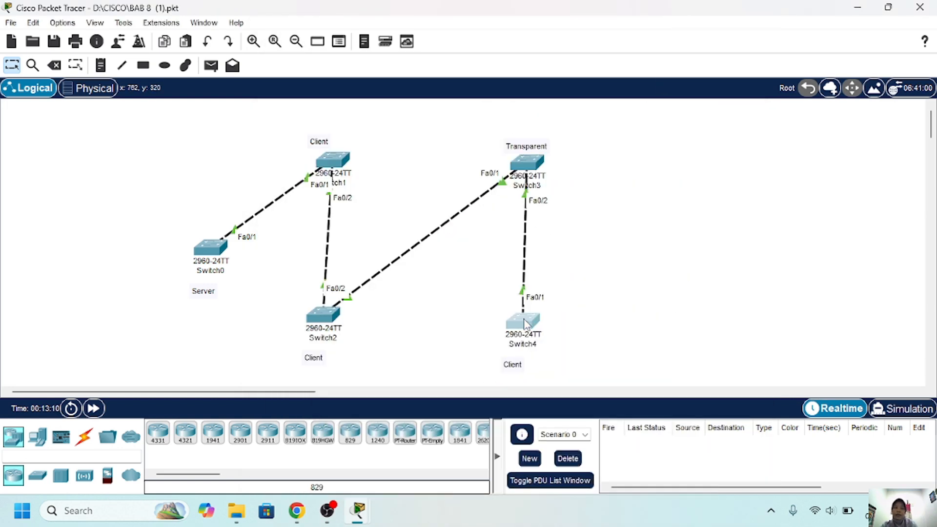
{"action": "left_click", "coordinate": [523, 322]}
{"action": "type", "text": "do sho"}
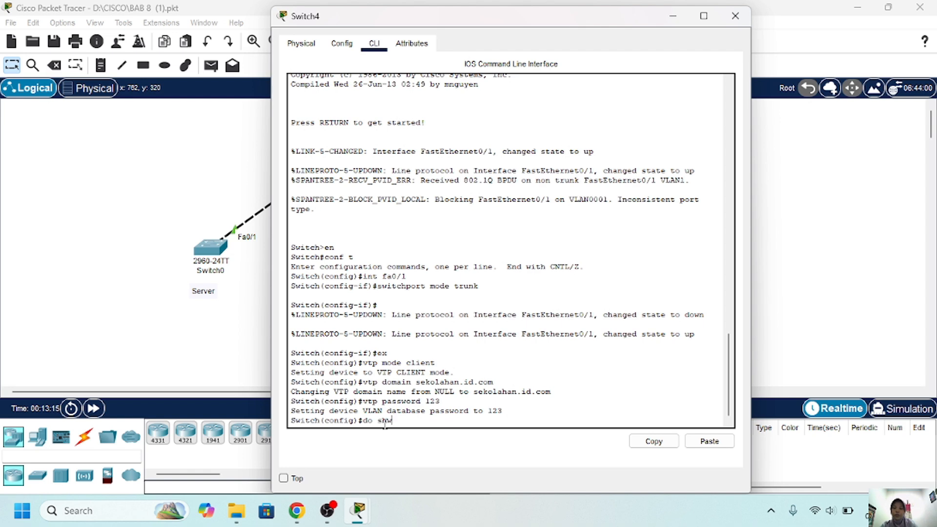
{"action": "type", "text": "w vlan brief"}
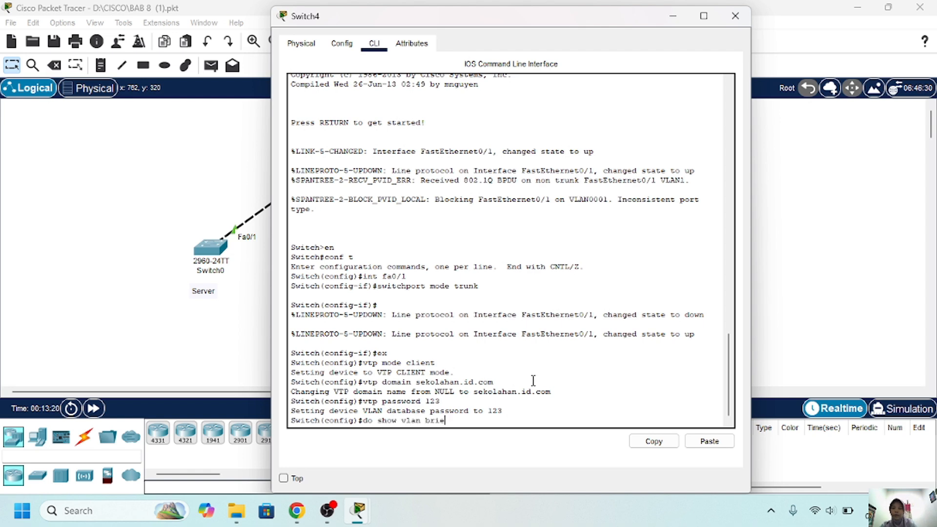
{"action": "key", "text": "Return"}
{"action": "left_click", "coordinate": [670, 17]}
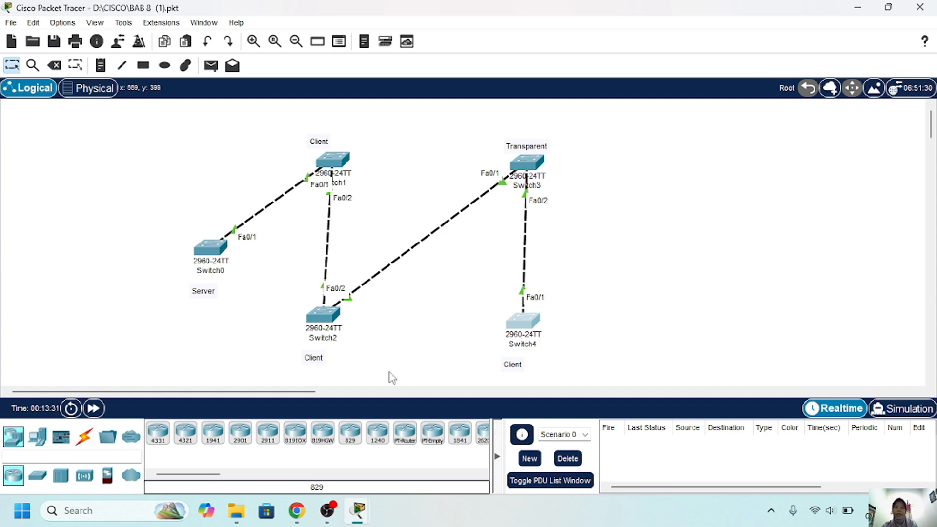
On the server Switch0, create VLAN 2 with the name a and leave VLAN configuration.
{"action": "left_click", "coordinate": [214, 250]}
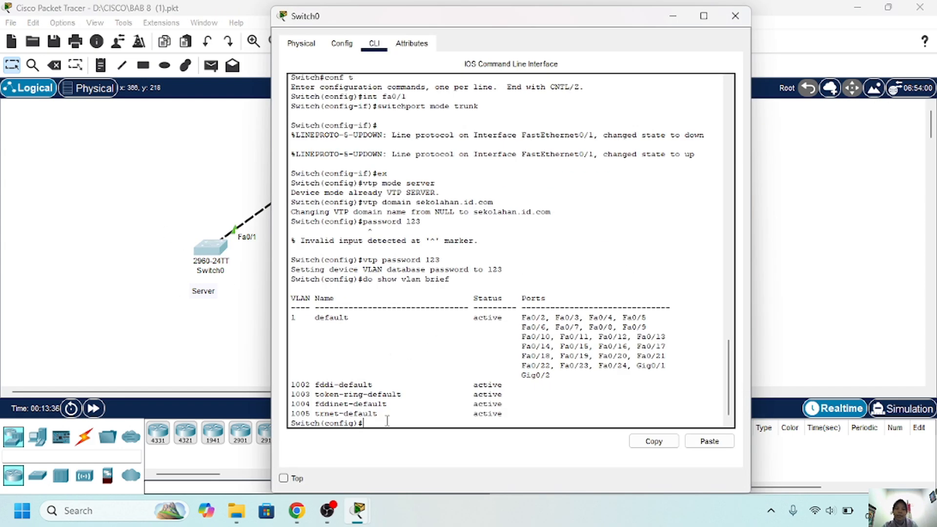
{"action": "type", "text": "vlan 2"}
{"action": "key", "text": "Return"}
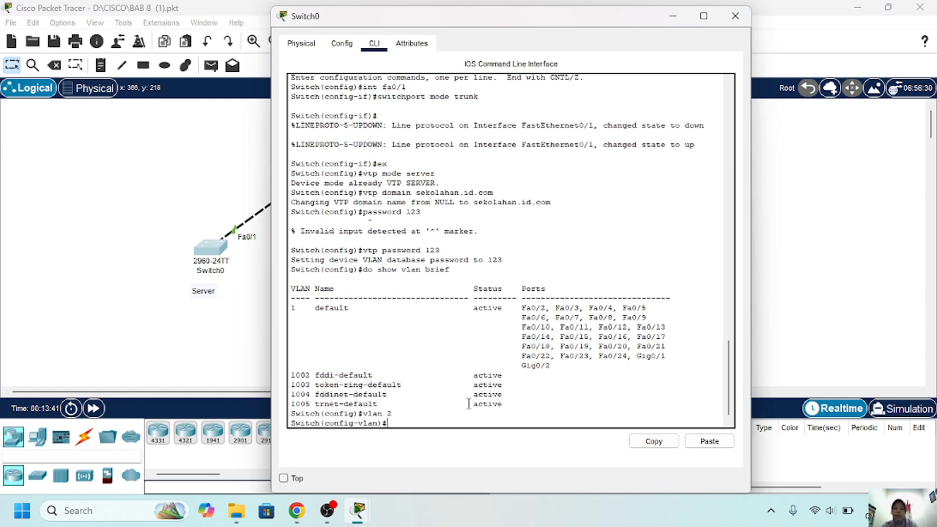
{"action": "type", "text": "name a"}
{"action": "key", "text": "Return"}
{"action": "type", "text": "ex"}
{"action": "key", "text": "Return"}
Create VLAN 3 with the name b on Switch0 and return to global configuration mode.
{"action": "type", "text": "vlan 3"}
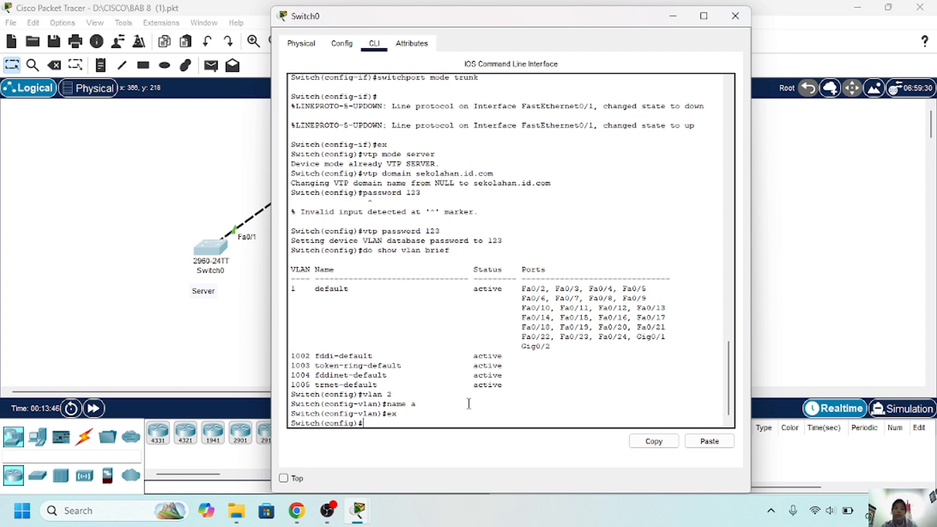
{"action": "key", "text": "Return"}
{"action": "type", "text": "name b"}
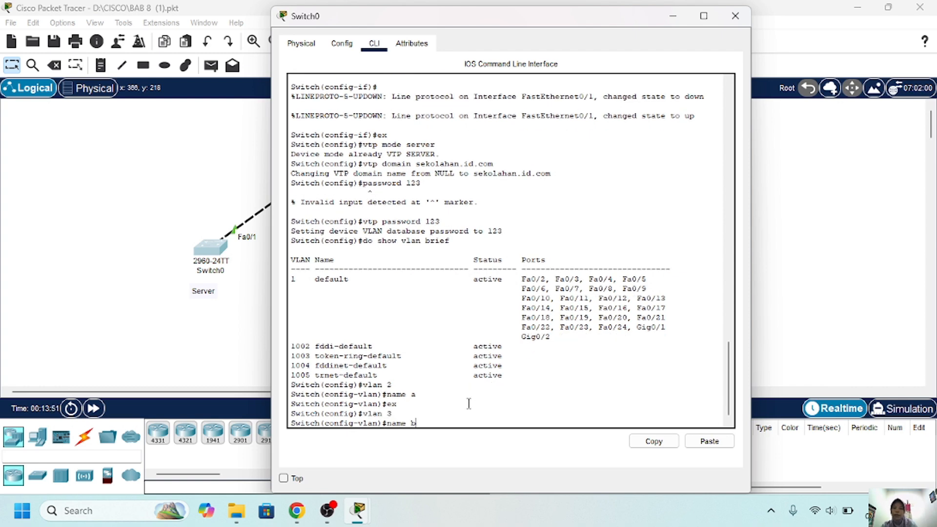
{"action": "key", "text": "Return"}
{"action": "type", "text": "ex"}
{"action": "key", "text": "Return"}
Show the brief VLAN list on Switch0 and on Switch1 from global configuration mode.
{"action": "type", "text": "do show"}
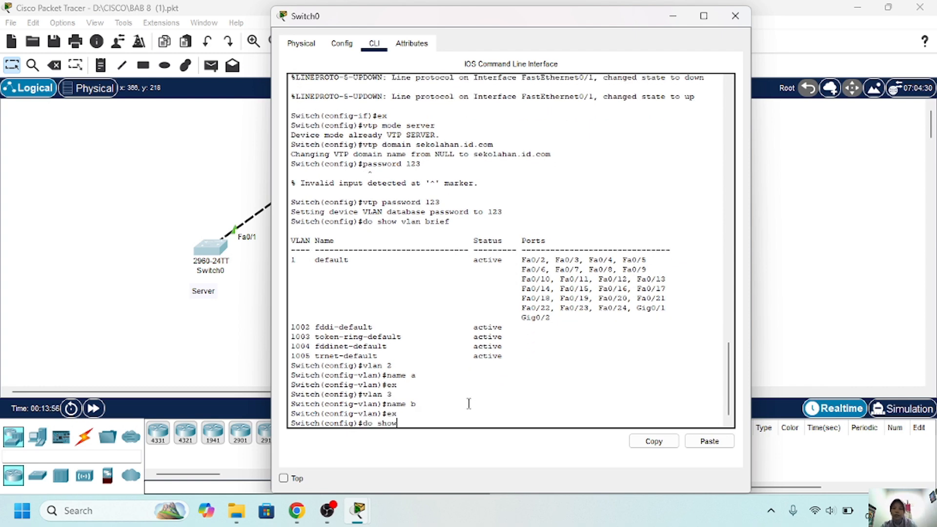
{"action": "type", "text": " vlan brief"}
{"action": "key", "text": "Return"}
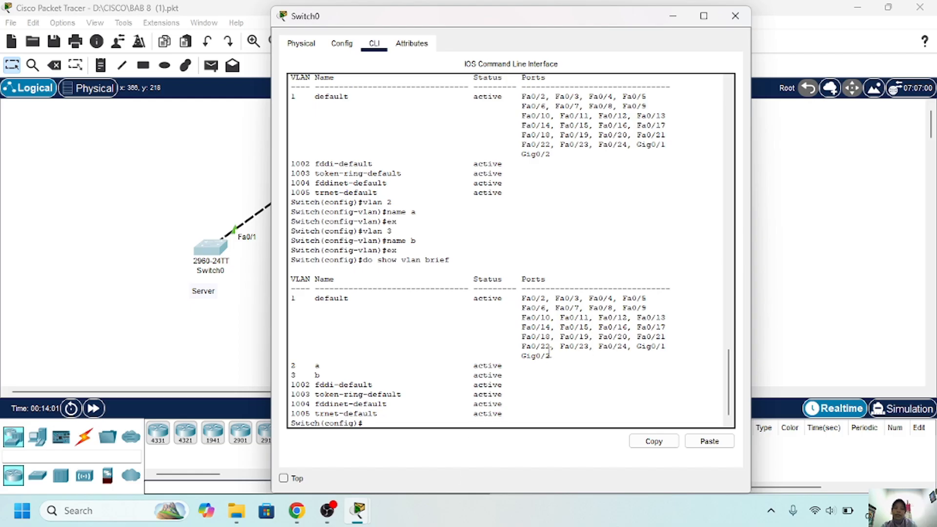
{"action": "left_click", "coordinate": [334, 178]}
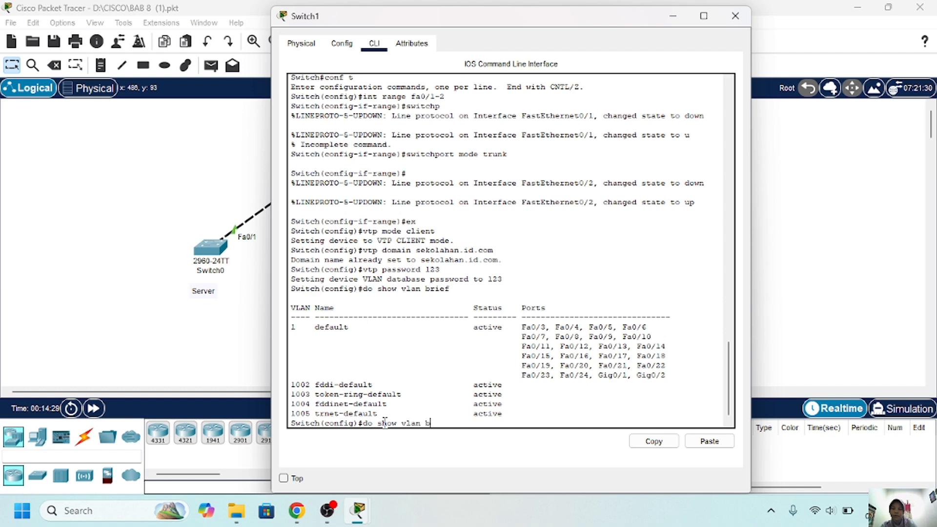
{"action": "key", "text": "Return"}
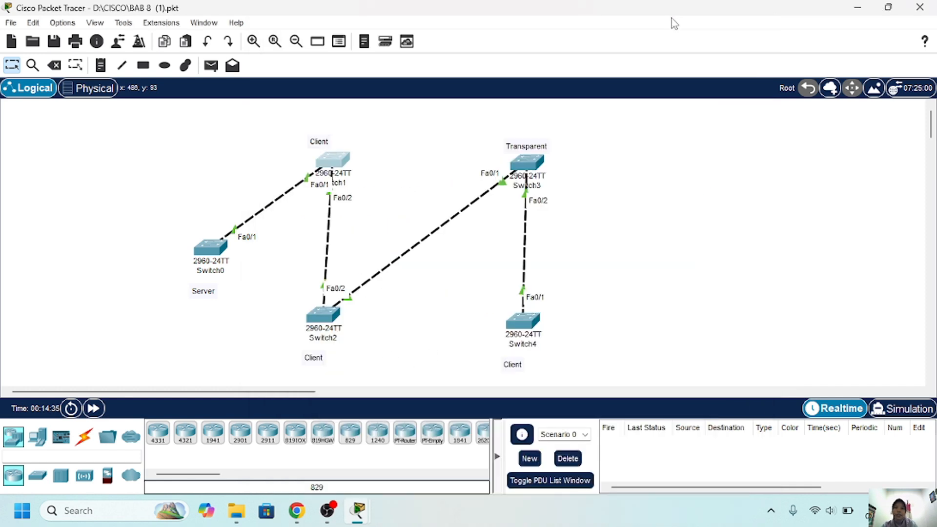
Open Switch2's command line and show its brief VLAN list again to check for VLANs 2 and 3.
{"action": "left_click", "coordinate": [323, 315]}
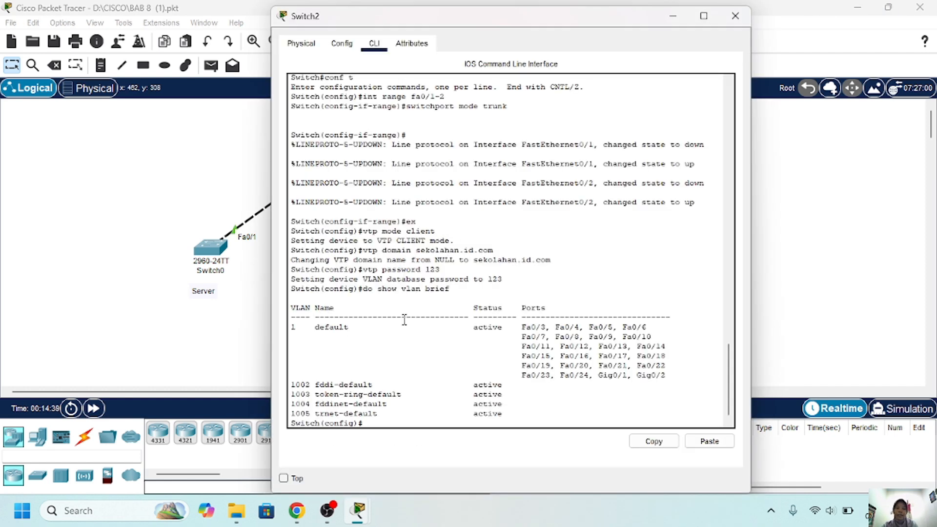
{"action": "type", "text": "show"}
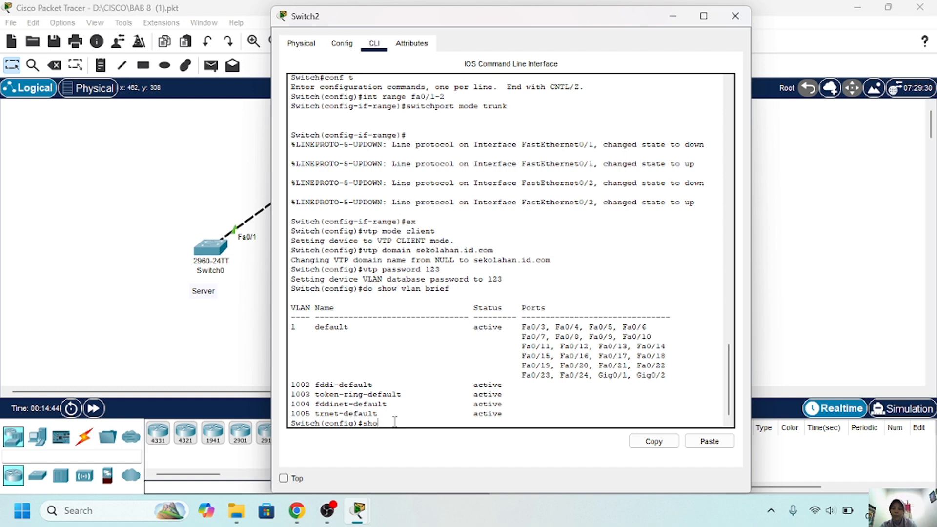
{"action": "key", "text": "BackSpace"}
{"action": "key", "text": "BackSpace"}
{"action": "key", "text": "BackSpace"}
{"action": "type", "text": "do show vlan bru"}
{"action": "type", "text": "f"}
{"action": "key", "text": "Return"}
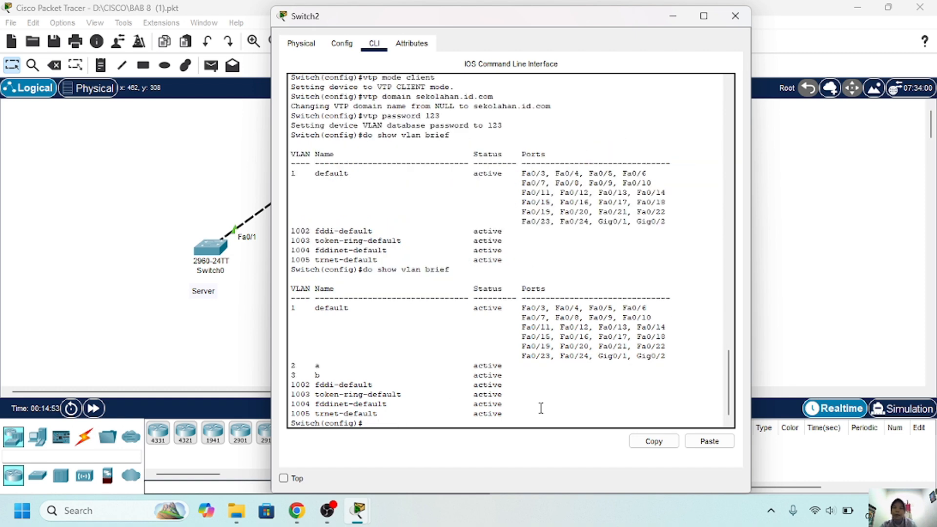
Switch to the transparent Switch3 and show its brief VLAN list again to check for VLANs 2 and 3.
{"action": "left_click", "coordinate": [673, 15]}
{"action": "left_click", "coordinate": [527, 166]}
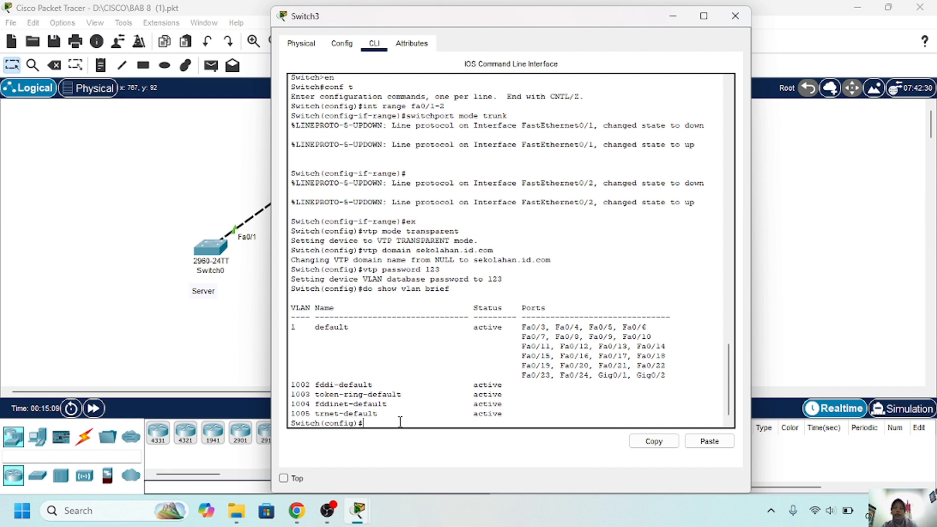
{"action": "type", "text": "do show vlan brie"}
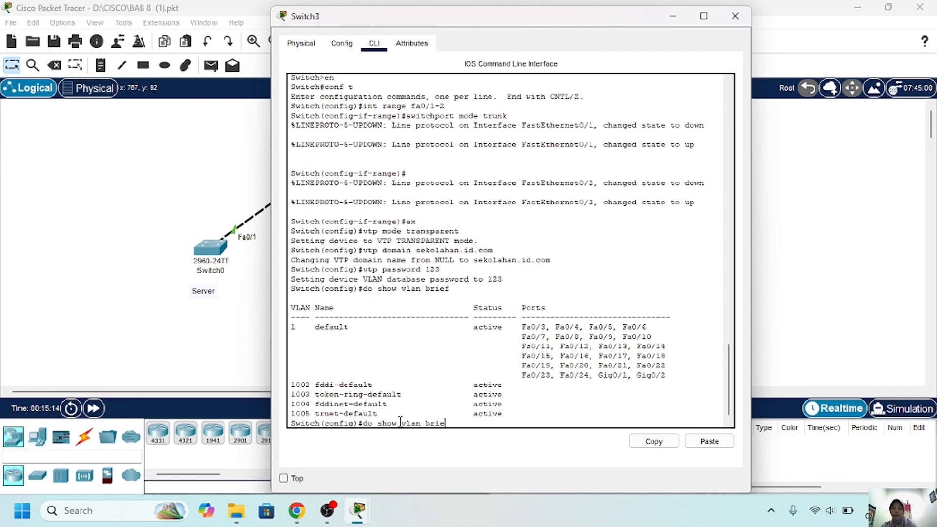
{"action": "type", "text": "f"}
{"action": "key", "text": "Return"}
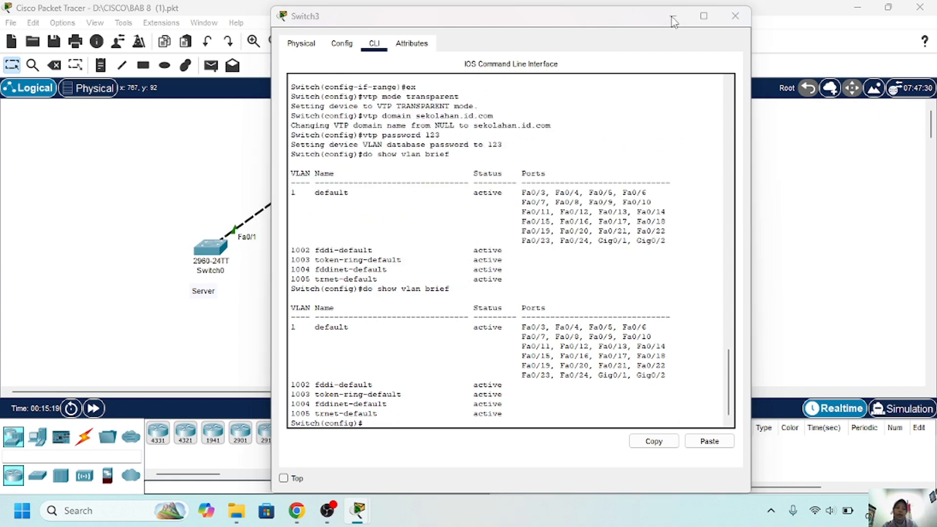
Switch to Switch4, show its brief VLAN list again to check for VLANs 2 and 3, and minimize its window.
{"action": "left_click", "coordinate": [674, 21]}
{"action": "left_click", "coordinate": [526, 161]}
{"action": "type", "text": "do show "}
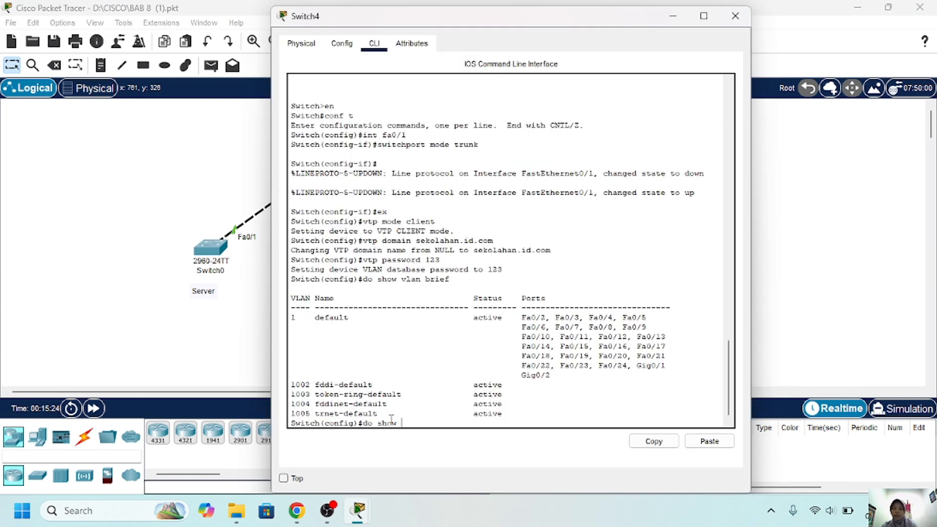
{"action": "type", "text": "vlan brief"}
{"action": "key", "text": "Return"}
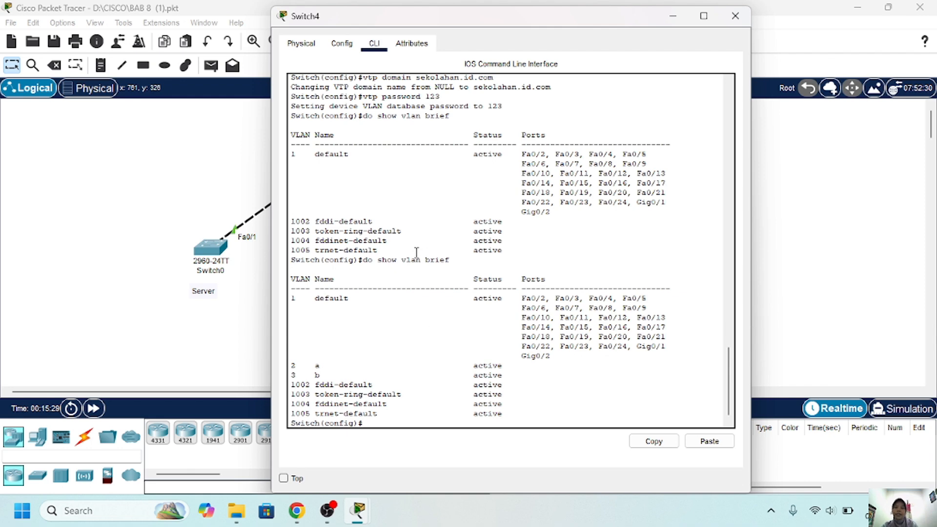
{"action": "left_click", "coordinate": [674, 21]}
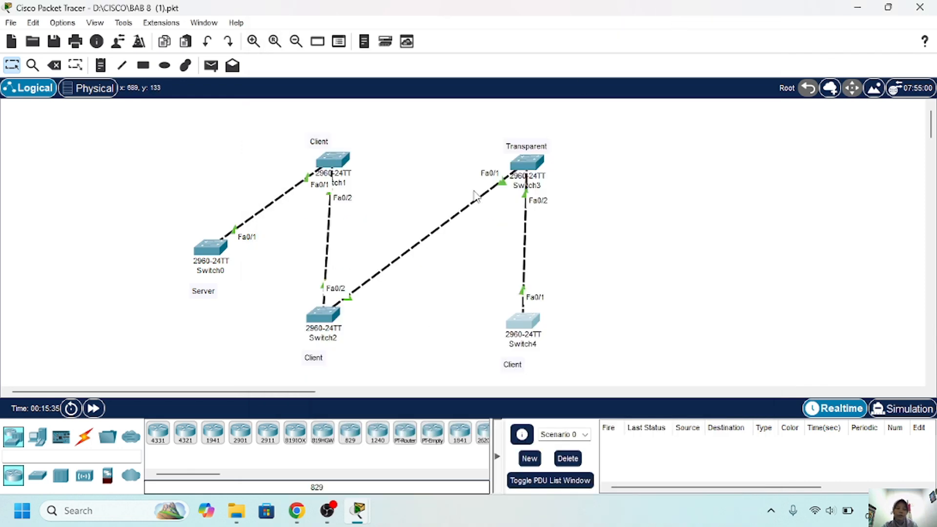
Delete VLAN 2 and VLAN 3 on the server Switch0 from global configuration mode.
{"action": "left_click", "coordinate": [214, 248]}
{"action": "type", "text": "no"}
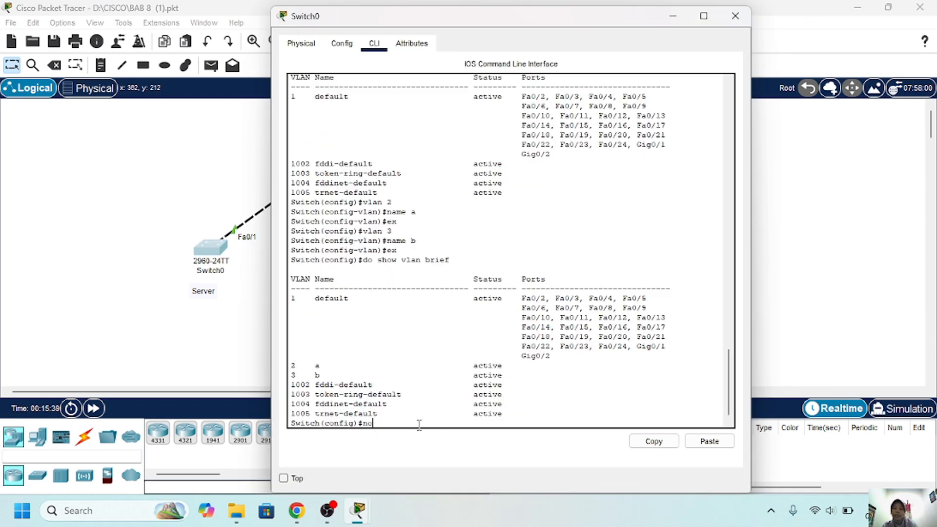
{"action": "type", "text": " vlan 2"}
{"action": "key", "text": "Return"}
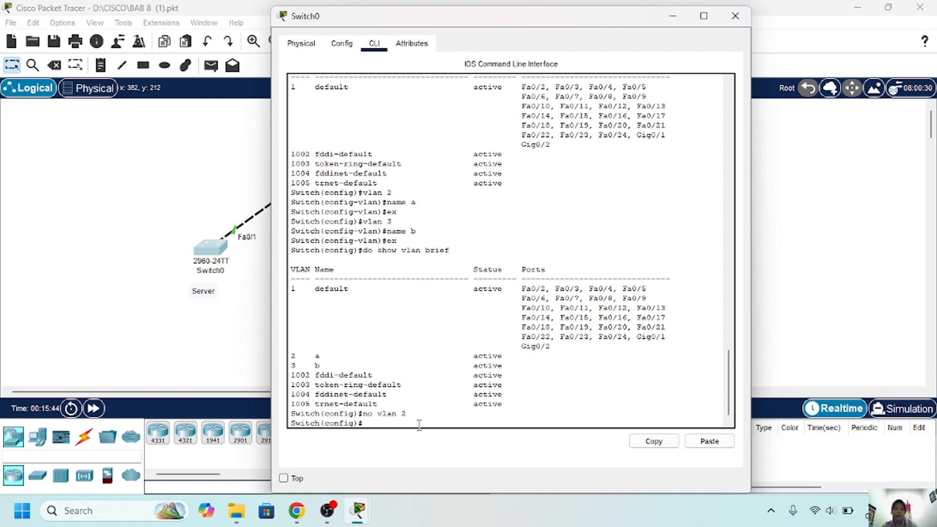
{"action": "type", "text": "no vlan 3"}
{"action": "key", "text": "Return"}
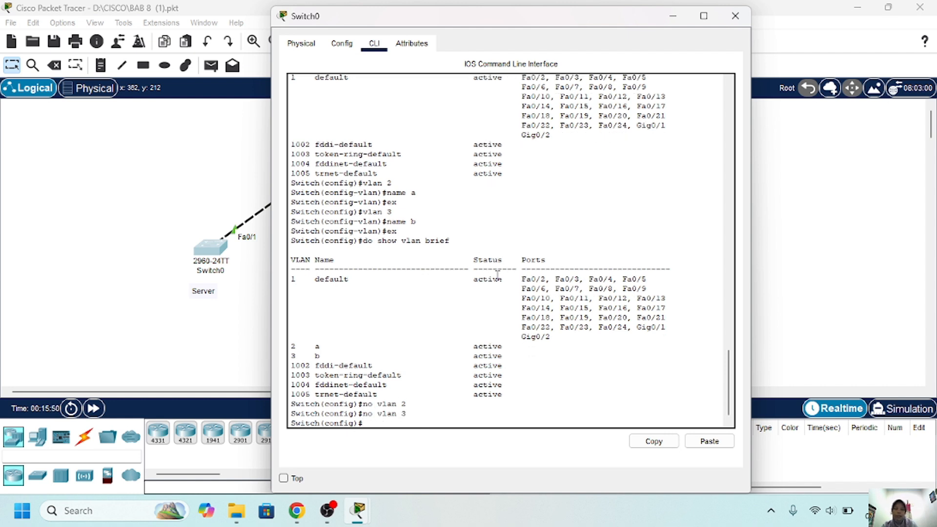
Show Switch0's brief VLAN list to check the deletion, minimize its window and open Switch1.
{"action": "type", "text": "do show vlan br"}
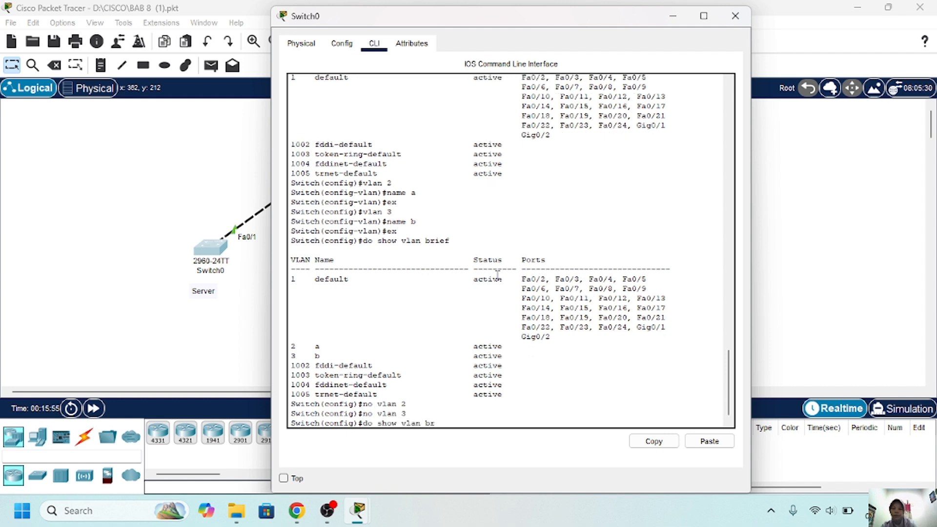
{"action": "type", "text": "ief"}
{"action": "key", "text": "Return"}
{"action": "left_click", "coordinate": [674, 18]}
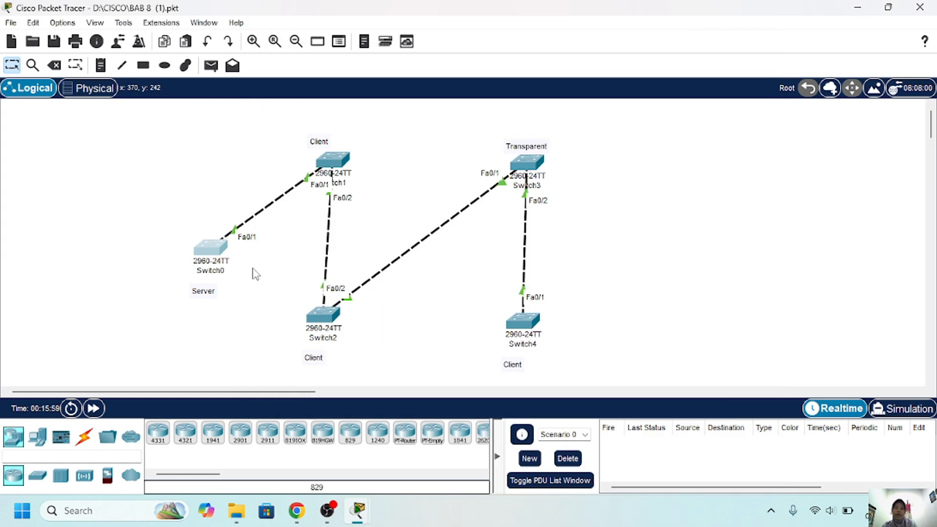
{"action": "left_click", "coordinate": [334, 160]}
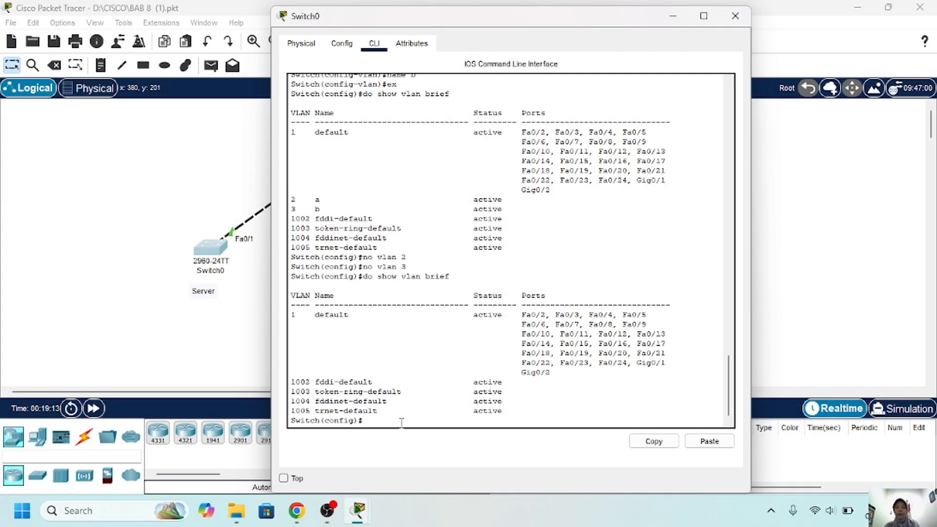
Exit the console session on Switch0, start it again and re-enter global configuration mode.
{"action": "type", "text": "ex"}
{"action": "key", "text": "Return"}
{"action": "type", "text": "ex"}
{"action": "key", "text": "Return"}
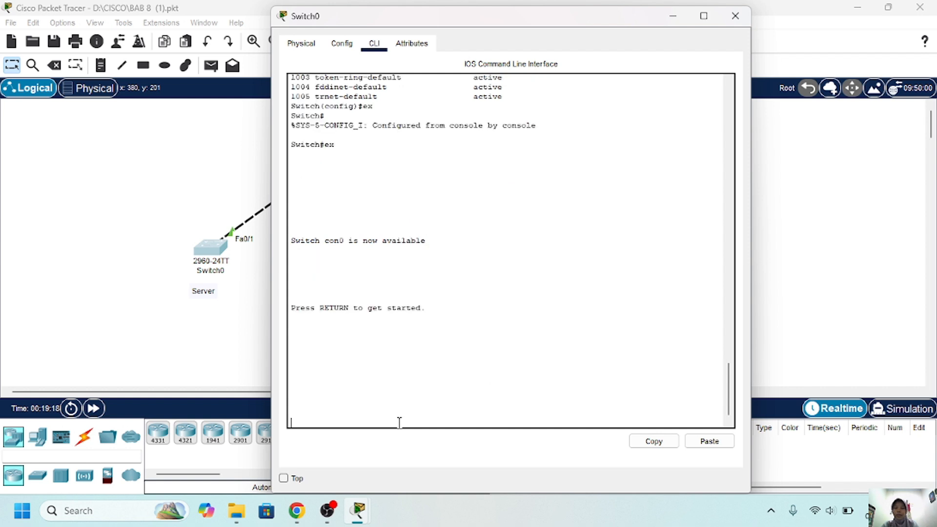
{"action": "key", "text": "Return"}
{"action": "type", "text": "en"}
{"action": "key", "text": "Return"}
{"action": "type", "text": "conf t"}
{"action": "key", "text": "Return"}
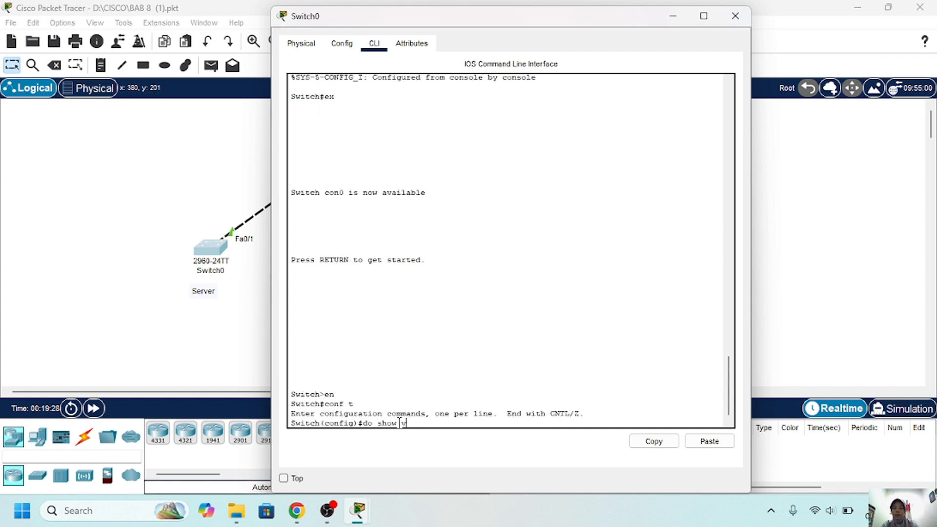
Show the VTP status on Switch0 from global configuration mode and minimize its window.
{"action": "type", "text": "do show vtp status"}
{"action": "key", "text": "Return"}
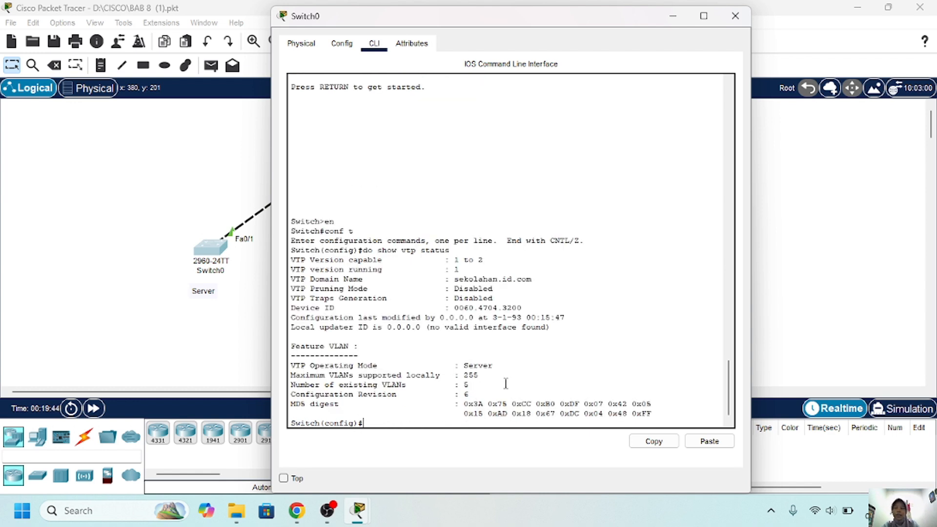
{"action": "left_click", "coordinate": [674, 16]}
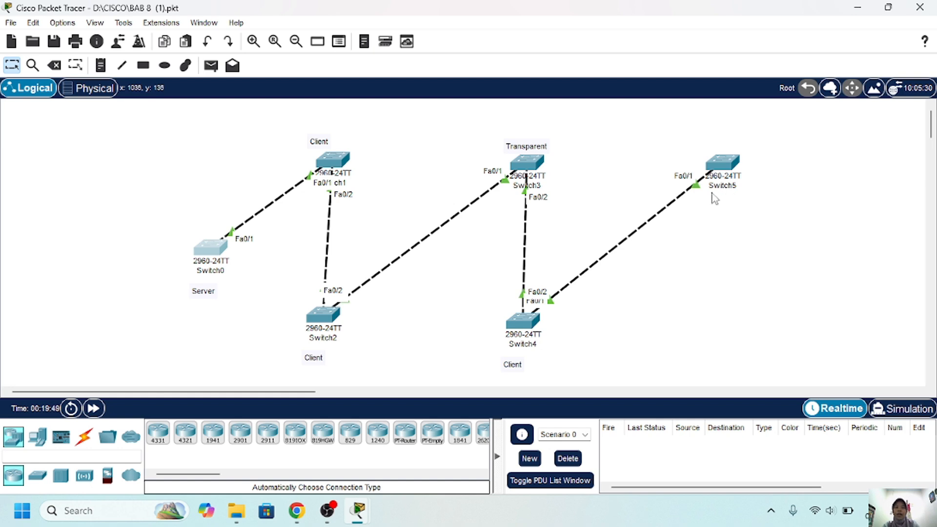
Open Switch5's command line and enter global configuration mode.
{"action": "left_click", "coordinate": [722, 163]}
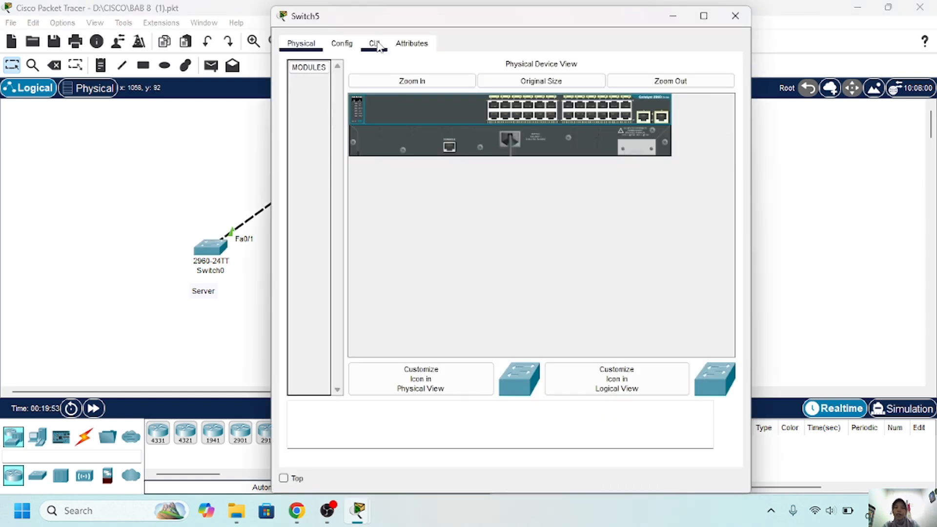
{"action": "left_click", "coordinate": [375, 44]}
{"action": "key", "text": "Return"}
{"action": "type", "text": "en"}
{"action": "key", "text": "Return"}
{"action": "type", "text": "con"}
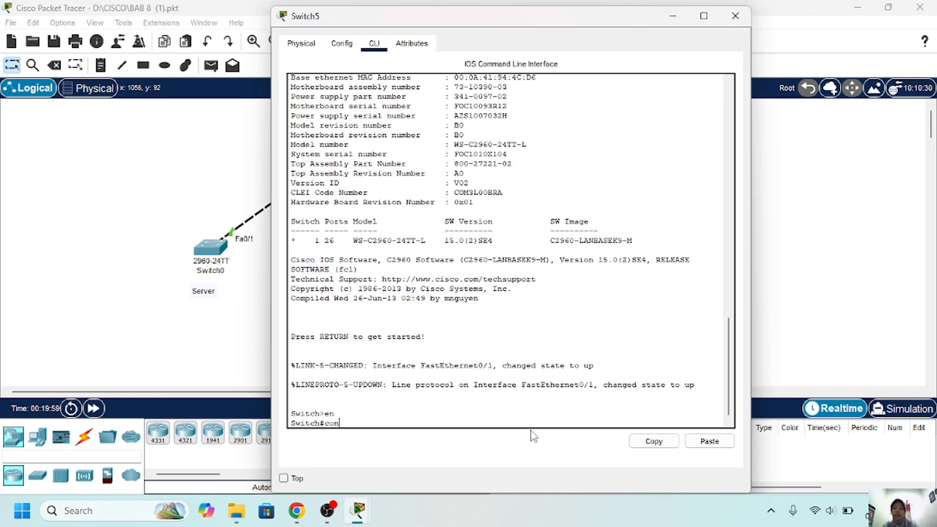
{"action": "type", "text": "f t"}
{"action": "key", "text": "Return"}
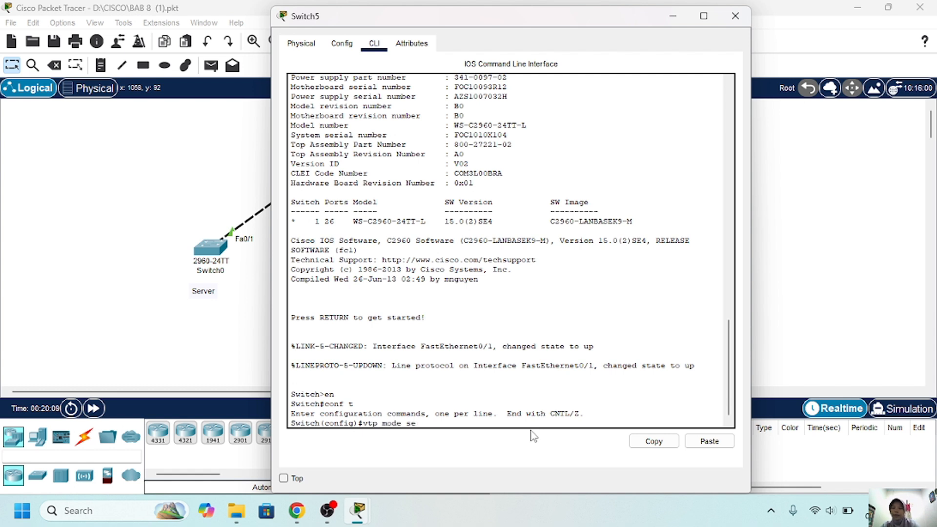
Set Switch5 to VTP server mode with the VTP domain sekolahan.id.com.
{"action": "type", "text": "vtp mode server"}
{"action": "key", "text": "Return"}
{"action": "type", "text": "vtp"}
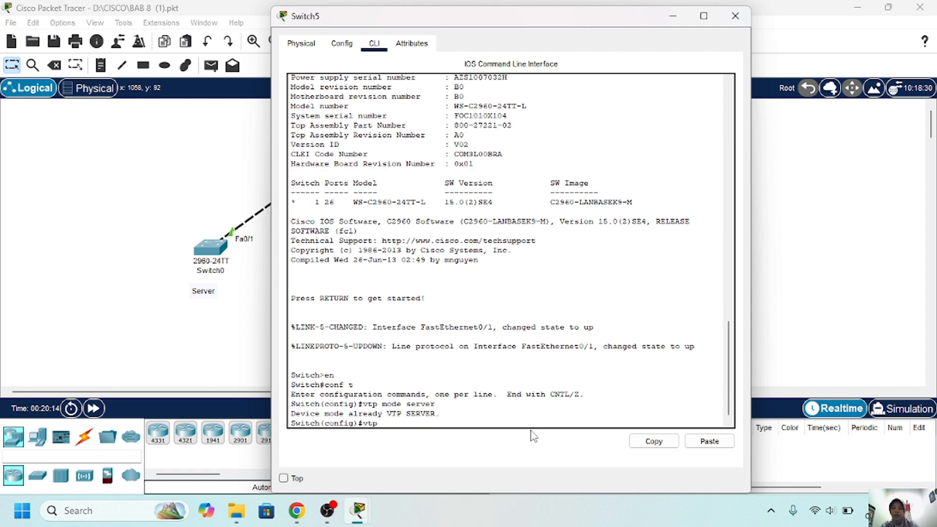
{"action": "type", "text": " domain sekolahan"}
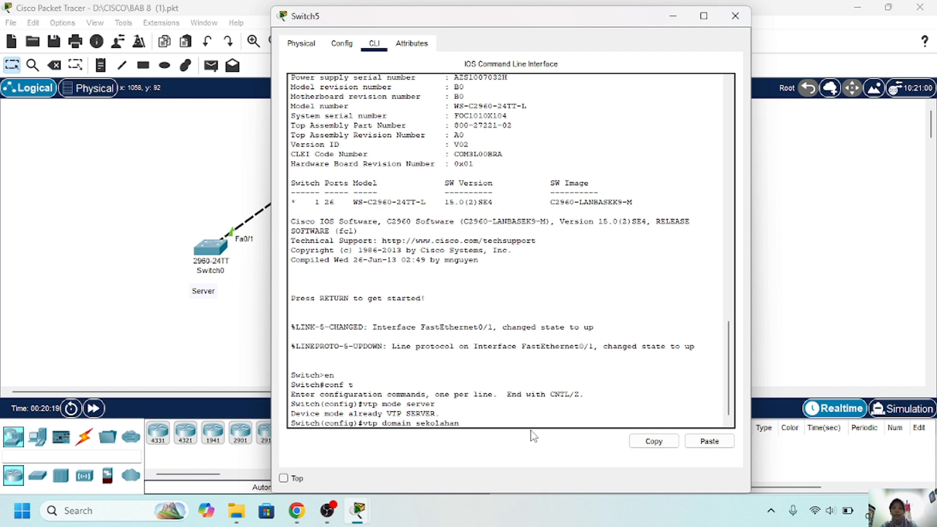
{"action": "type", "text": ".id.com"}
{"action": "key", "text": "Return"}
Set the VTP password on Switch5.
{"action": "type", "text": "vtp p"}
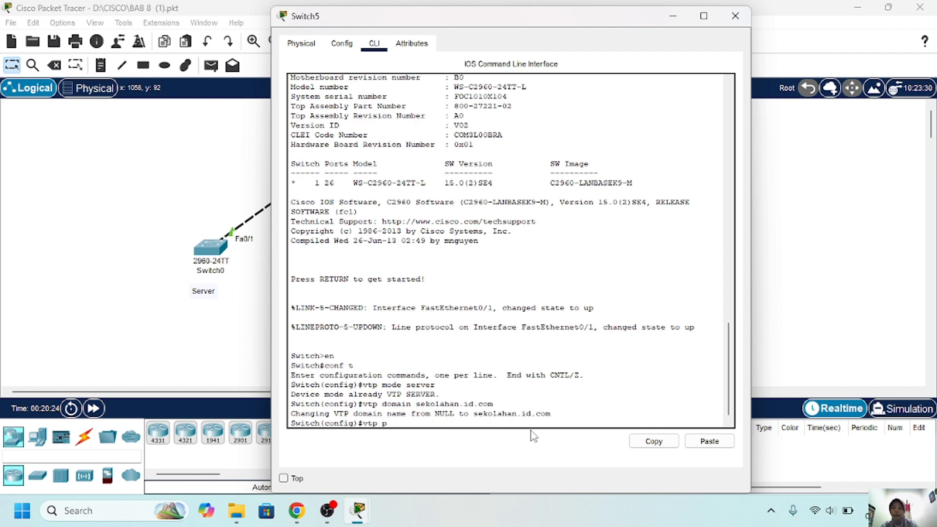
{"action": "type", "text": "assword 123"}
{"action": "key", "text": "Return"}
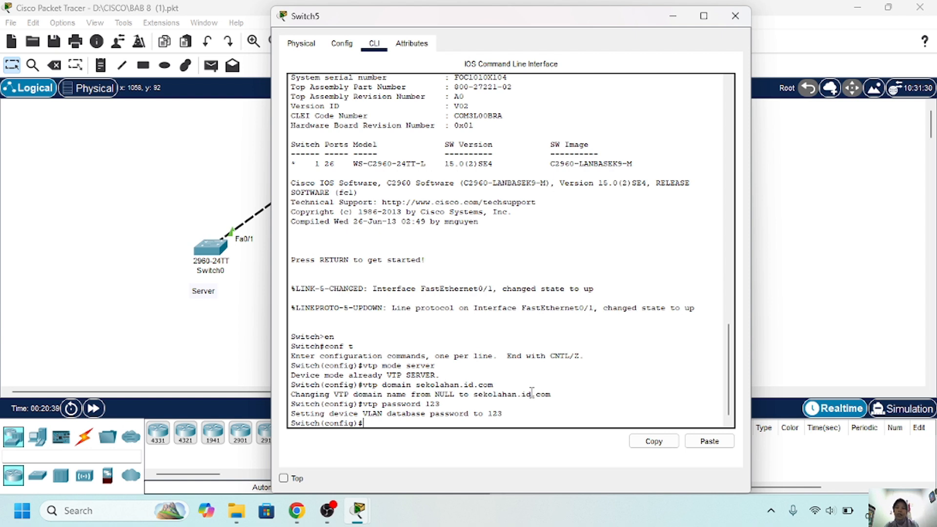
Enter VLANs 1 through 8 one after another on Switch5 to create them.
{"action": "type", "text": "vlan "}
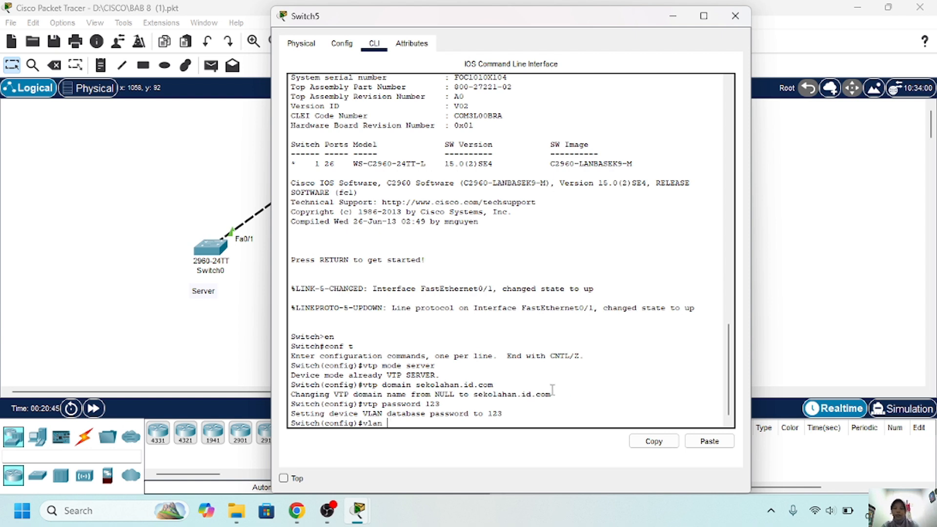
{"action": "type", "text": "q1"}
{"action": "key", "text": "Return"}
{"action": "type", "text": "vlan 2"}
{"action": "key", "text": "Return"}
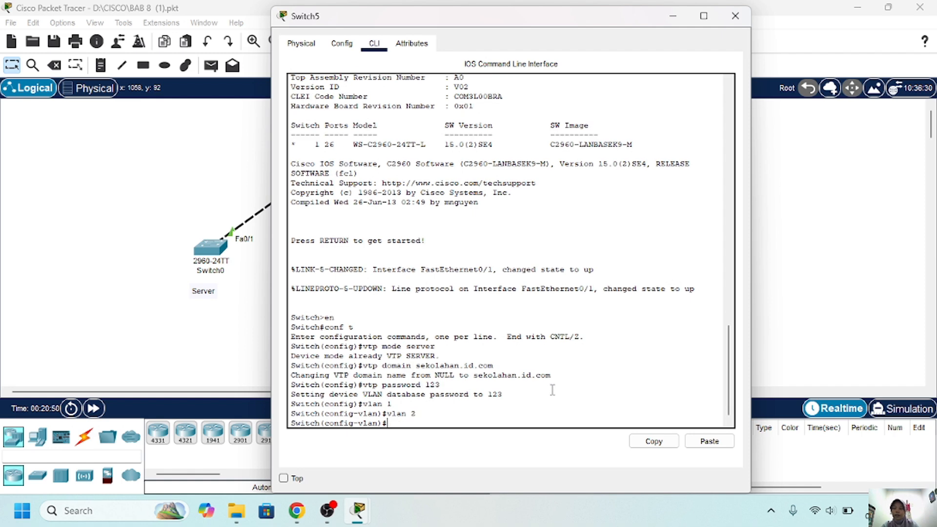
{"action": "key", "text": "Return"}
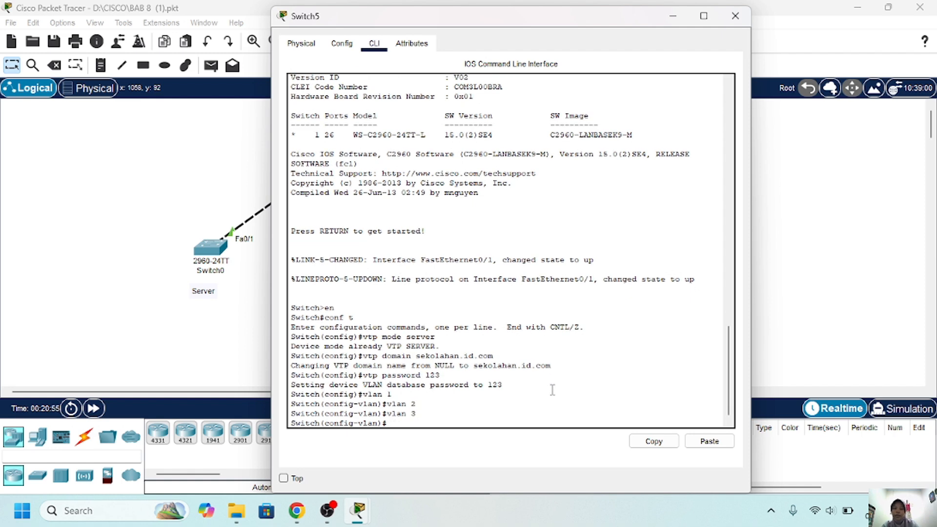
{"action": "type", "text": "vlan 4"}
{"action": "key", "text": "Return"}
{"action": "type", "text": "v"}
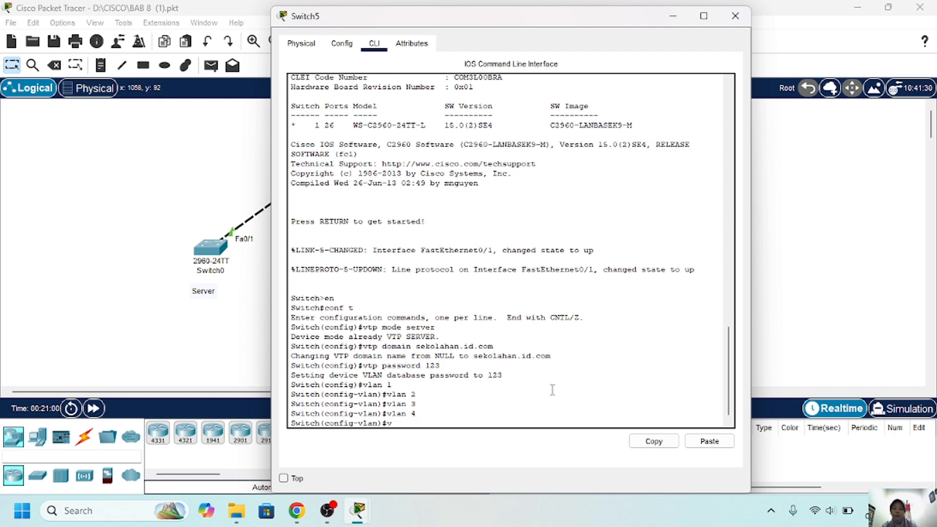
{"action": "type", "text": "lan 5"}
{"action": "key", "text": "Return"}
{"action": "type", "text": "vlan 6"}
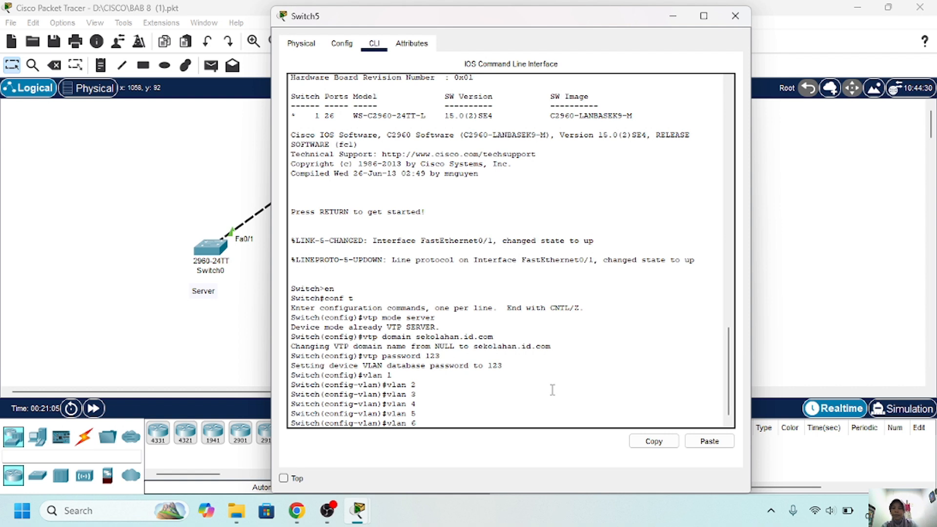
{"action": "key", "text": "Return"}
{"action": "type", "text": "vlan 7"}
{"action": "key", "text": "Return"}
{"action": "type", "text": "vlan)#vlan"}
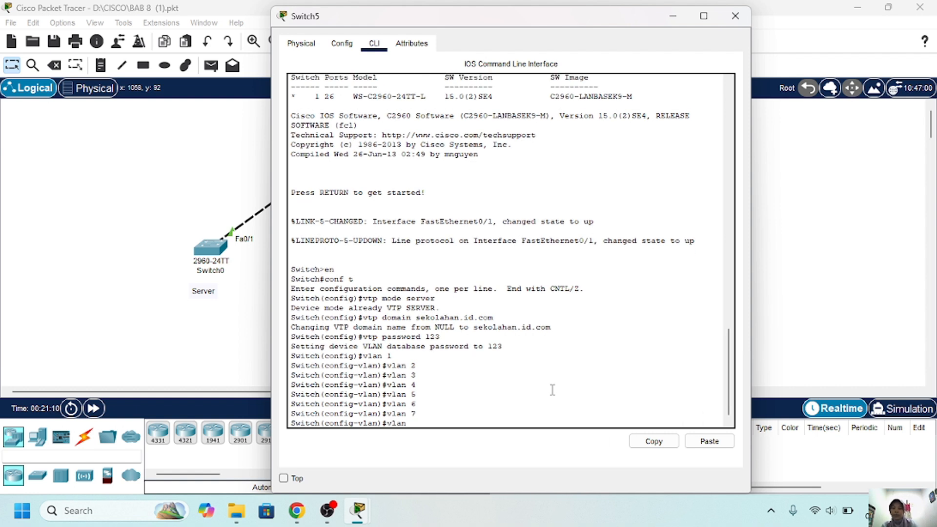
{"action": "type", "text": " 8"}
{"action": "key", "text": "Return"}
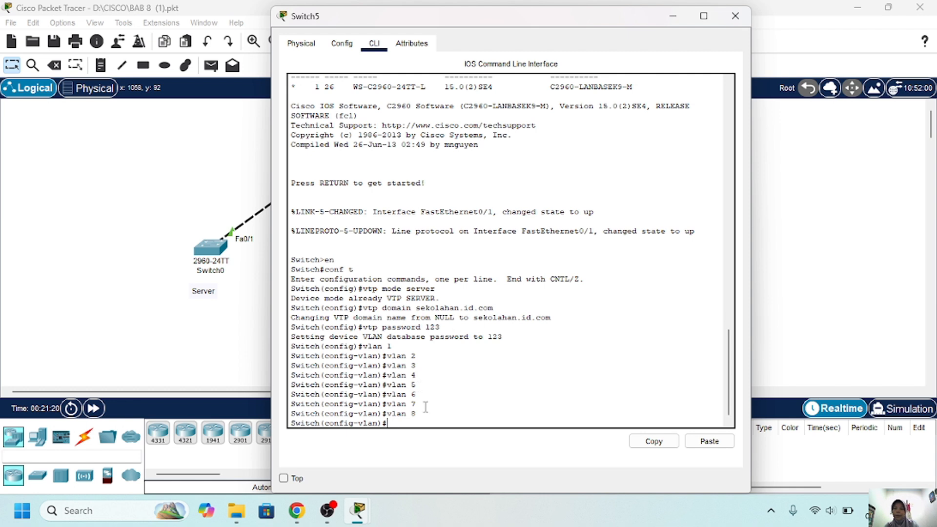
Show the VTP status on Switch5 from VLAN configuration mode and minimize its window.
{"action": "type", "text": "do show vtp status"}
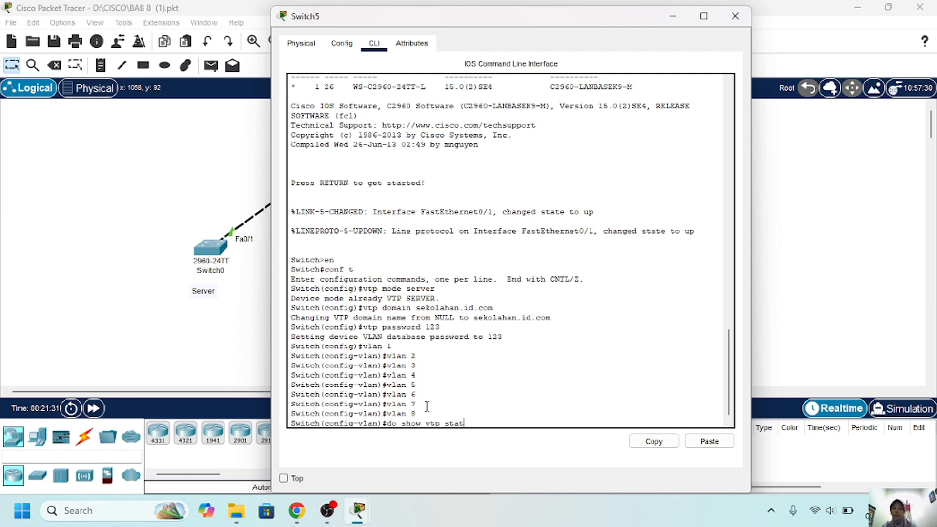
{"action": "key", "text": "Return"}
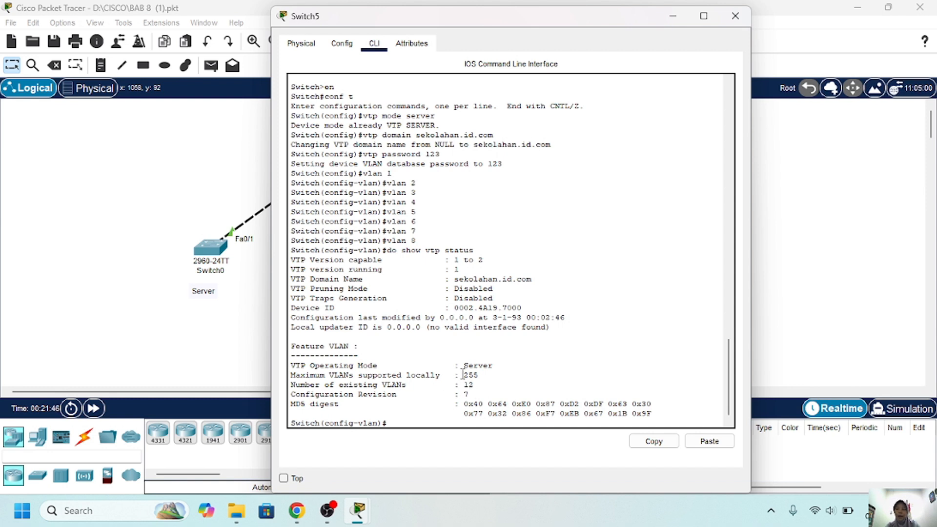
{"action": "left_click", "coordinate": [672, 16]}
Show the brief VLAN list on the client Switch4 to check propagation and minimize its window.
{"action": "left_click", "coordinate": [517, 326]}
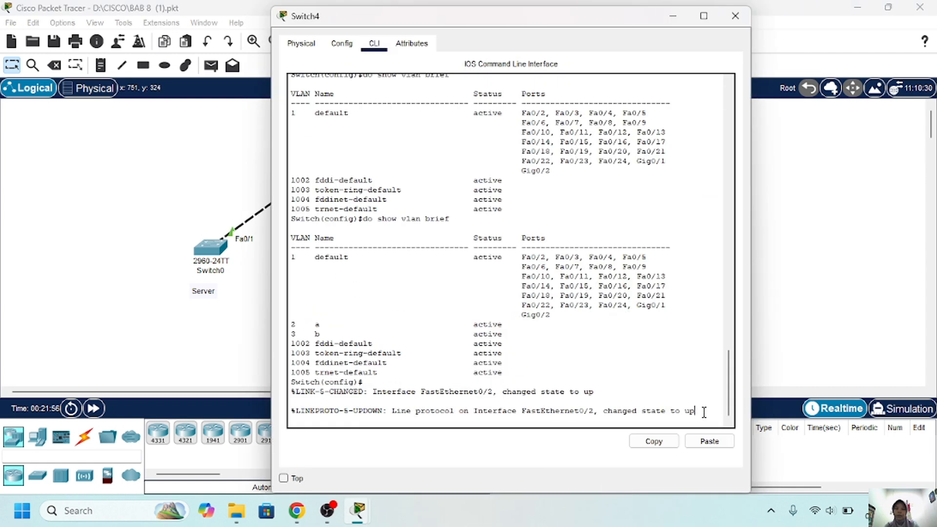
{"action": "key", "text": "Up"}
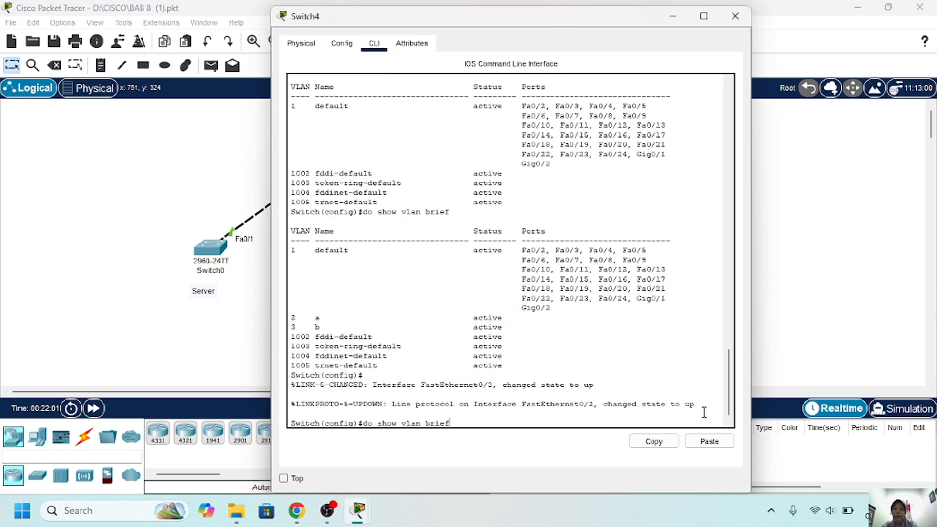
{"action": "key", "text": "Return"}
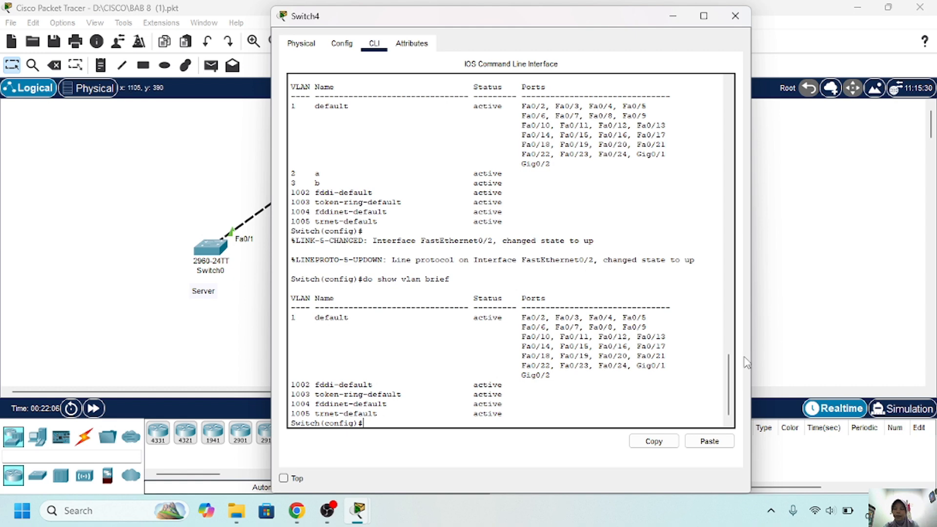
{"action": "left_click", "coordinate": [672, 16]}
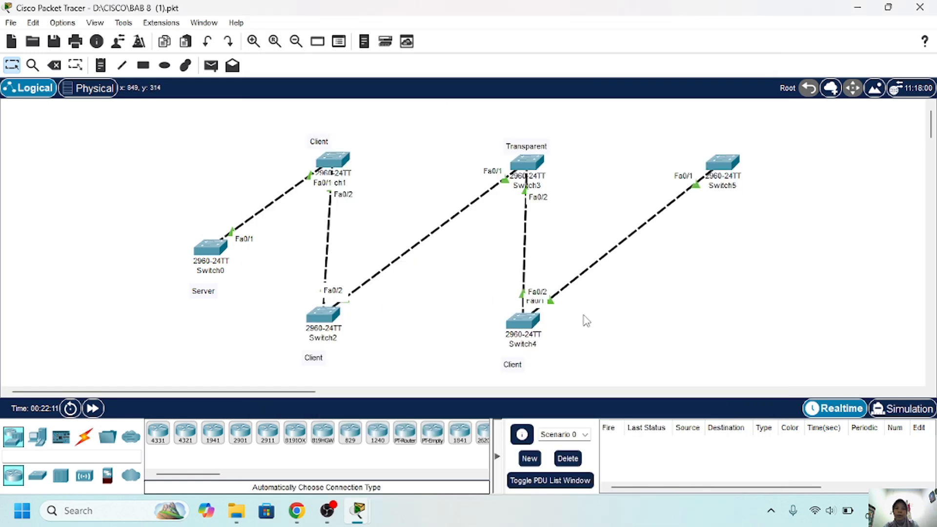
{"action": "left_click_drag", "start_coordinate": [584, 320], "coordinate": [630, 312]}
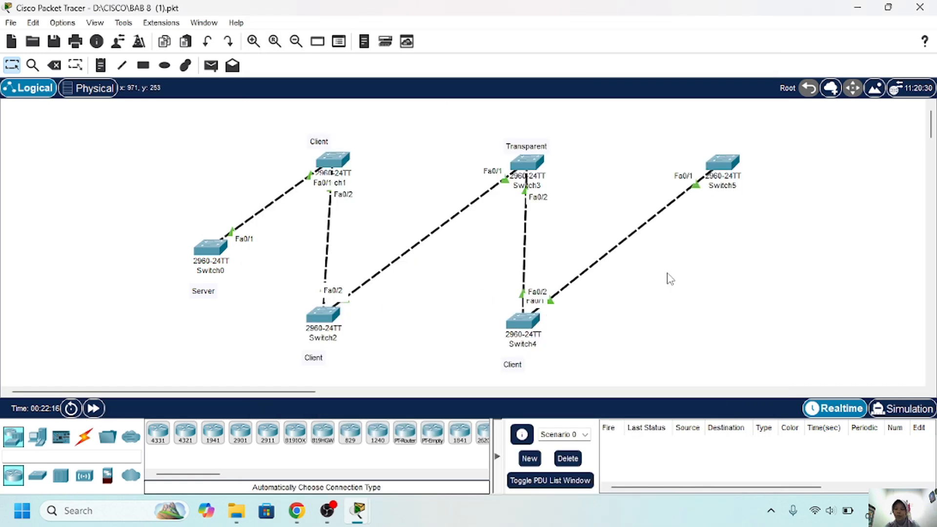
Reopen Switch5, leave VLAN configuration mode and set interface Fa0/1 to trunk mode.
{"action": "left_click", "coordinate": [723, 162]}
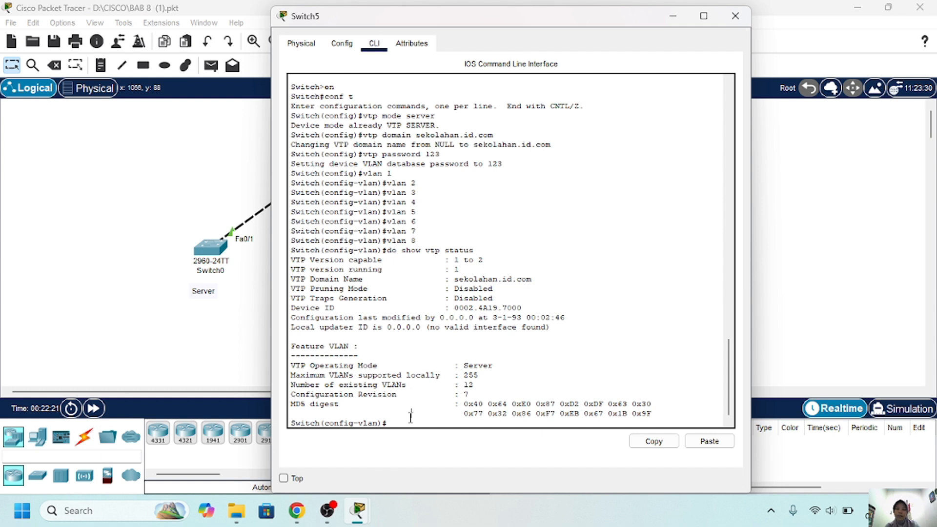
{"action": "type", "text": "ex"}
{"action": "key", "text": "Return"}
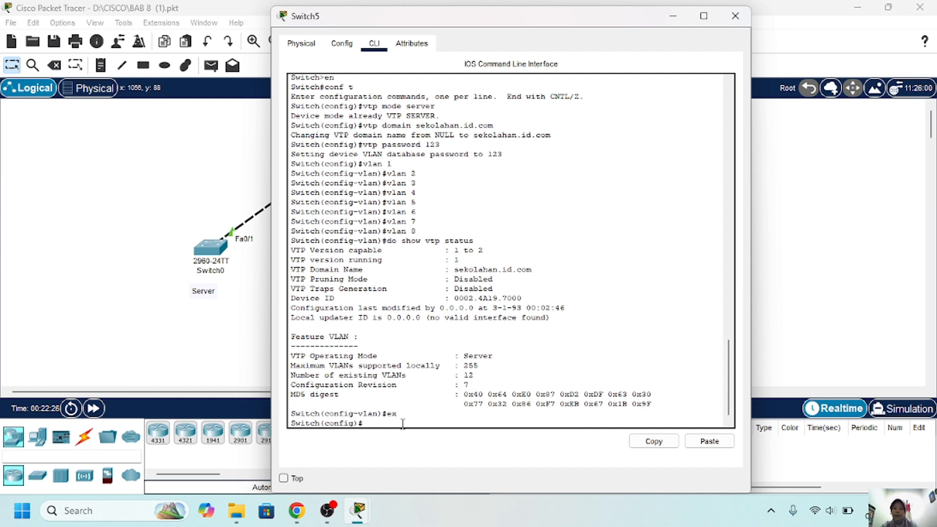
{"action": "type", "text": "int fa0/1"}
{"action": "key", "text": "Return"}
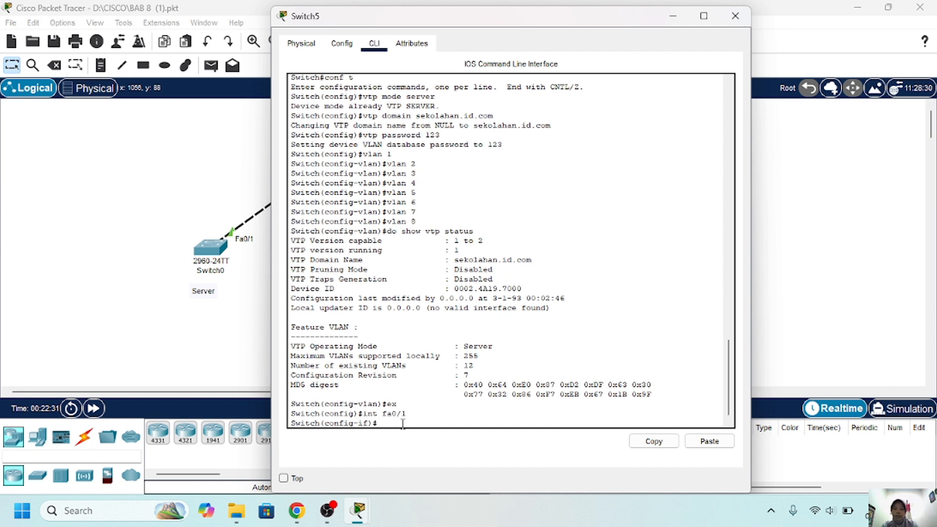
{"action": "type", "text": "vlan"}
{"action": "key", "text": "BackSpace"}
{"action": "key", "text": "BackSpace"}
{"action": "key", "text": "BackSpace"}
{"action": "key", "text": "BackSpace"}
{"action": "key", "text": "BackSpace"}
{"action": "type", "text": "switchport mode trunk"}
{"action": "key", "text": "Return"}
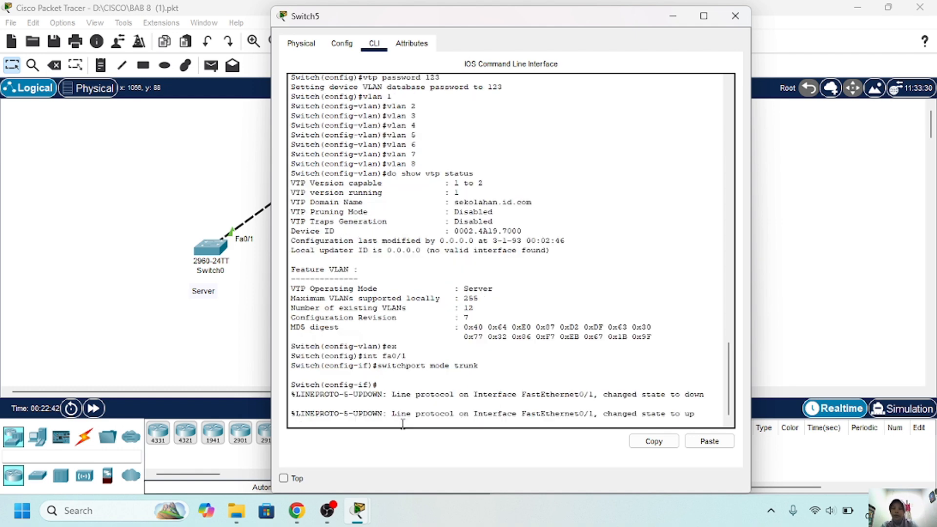
{"action": "key", "text": "Return"}
{"action": "type", "text": "ex"}
{"action": "key", "text": "Return"}
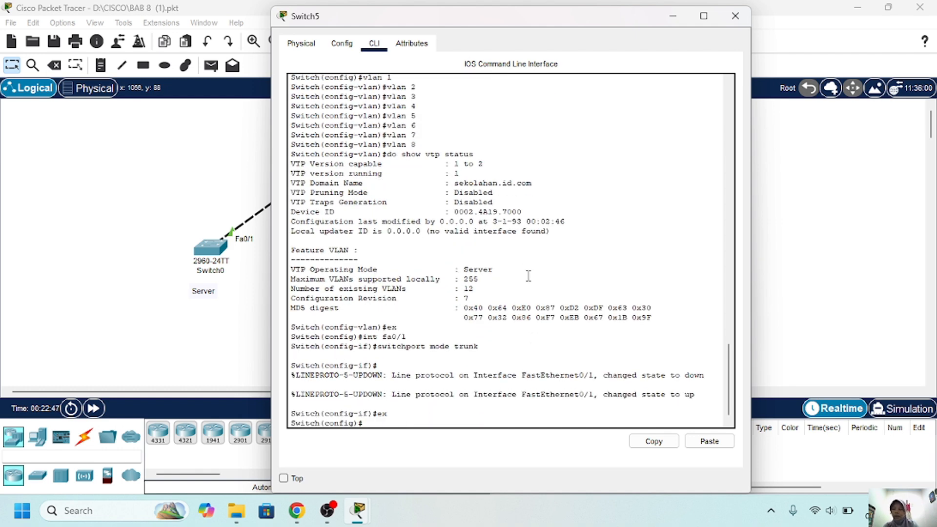
Set interface Fa0/2 on Switch5 to trunk mode and return to global configuration mode.
{"action": "type", "text": "int fa0/"}
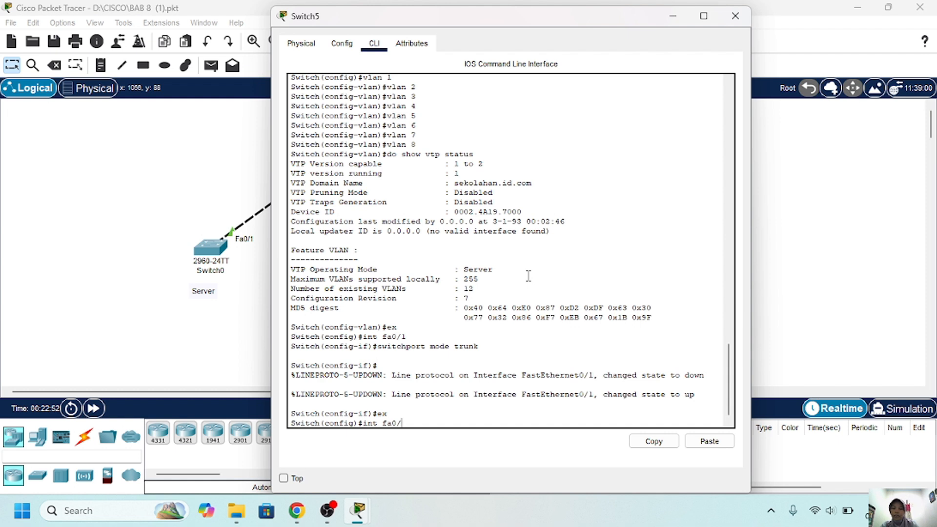
{"action": "type", "text": "2"}
{"action": "key", "text": "Return"}
{"action": "type", "text": "switchport mode trunk"}
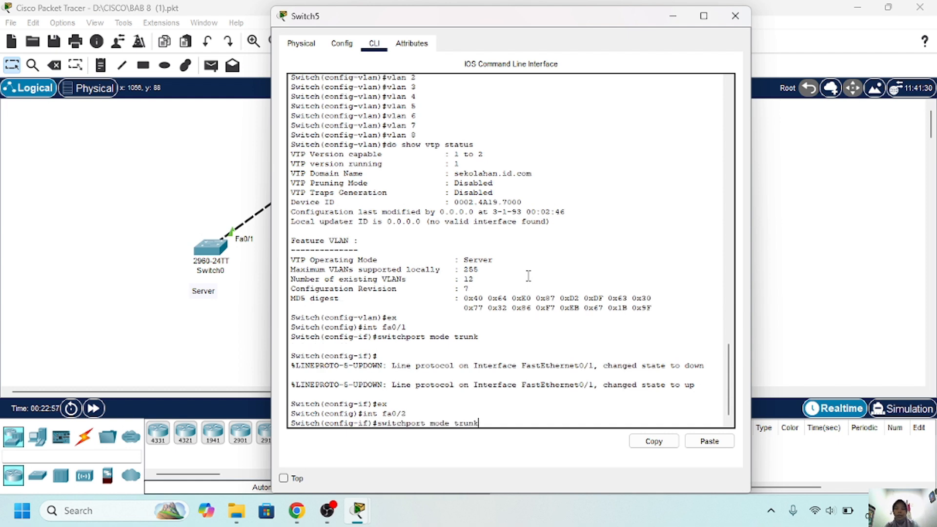
{"action": "key", "text": "Return"}
{"action": "type", "text": "ex"}
{"action": "key", "text": "Return"}
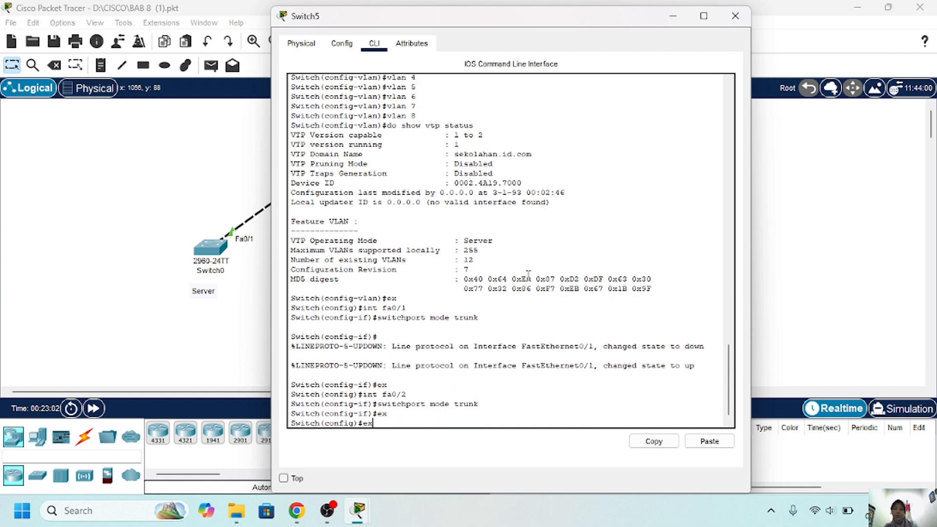
Show the brief VLAN list on Switch5 from global configuration mode.
{"action": "key", "text": "Up"}
{"action": "key", "text": "Up"}
{"action": "key", "text": "Up"}
{"action": "key", "text": "Up"}
{"action": "key", "text": "Up"}
{"action": "key", "text": "Up"}
{"action": "key", "text": "Up"}
{"action": "key", "text": "Up"}
{"action": "key", "text": "BackSpace"}
{"action": "key", "text": "BackSpace"}
{"action": "key", "text": "BackSpace"}
{"action": "key", "text": "BackSpace"}
{"action": "key", "text": "BackSpace"}
{"action": "key", "text": "BackSpace"}
{"action": "type", "text": "do show vlan "}
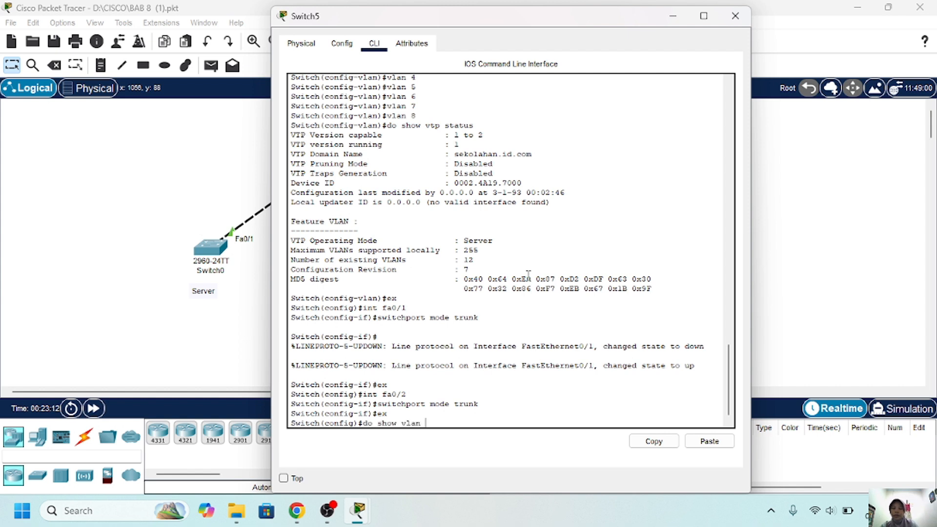
{"action": "type", "text": "brief"}
{"action": "key", "text": "Return"}
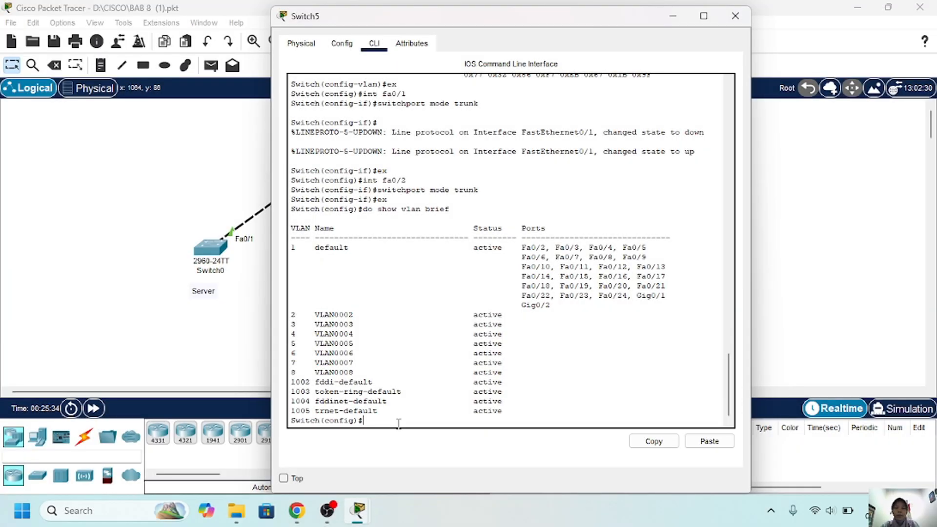
Exit to privileged mode on Switch5 and re-enter global configuration mode.
{"action": "type", "text": "ex"}
{"action": "key", "text": "Return"}
{"action": "key", "text": "Return"}
{"action": "type", "text": "co"}
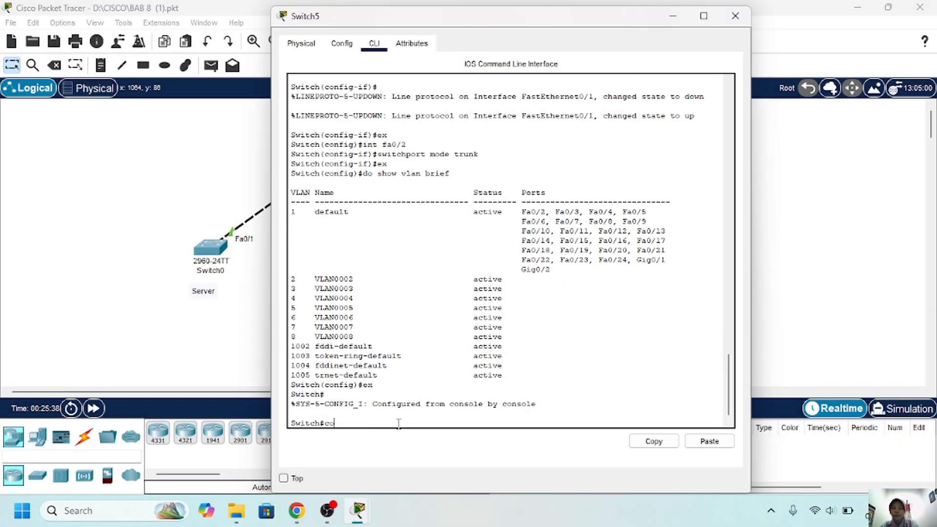
{"action": "type", "text": "nf t"}
{"action": "key", "text": "Return"}
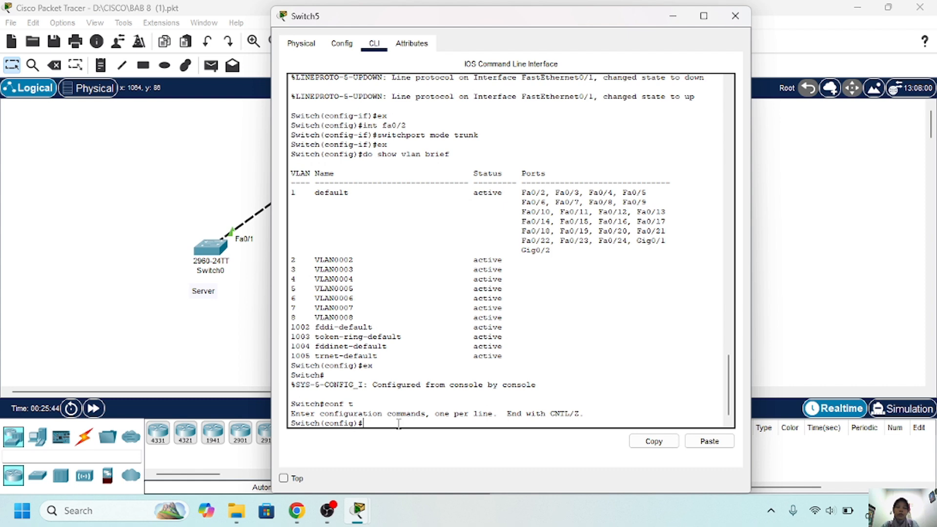
Show the VTP status on Switch5 from global configuration mode.
{"action": "key", "text": "Up"}
{"action": "key", "text": "Up"}
{"action": "key", "text": "Up"}
{"action": "key", "text": "Up"}
{"action": "key", "text": "Up"}
{"action": "key", "text": "BackSpace"}
{"action": "key", "text": "BackSpace"}
{"action": "key", "text": "BackSpace"}
{"action": "key", "text": "BackSpace"}
{"action": "key", "text": "BackSpace"}
{"action": "key", "text": "BackSpace"}
{"action": "key", "text": "BackSpace"}
{"action": "key", "text": "BackSpace"}
{"action": "key", "text": "BackSpace"}
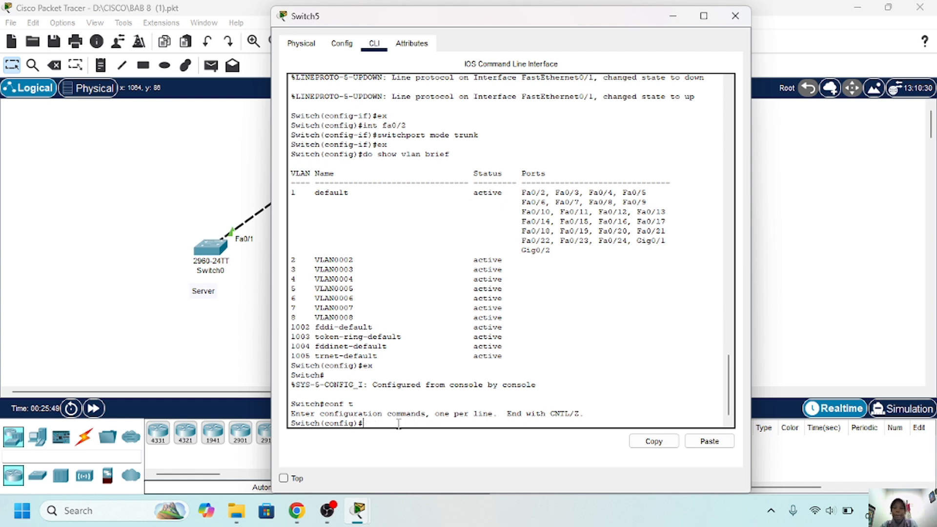
{"action": "type", "text": "do show vtp status"}
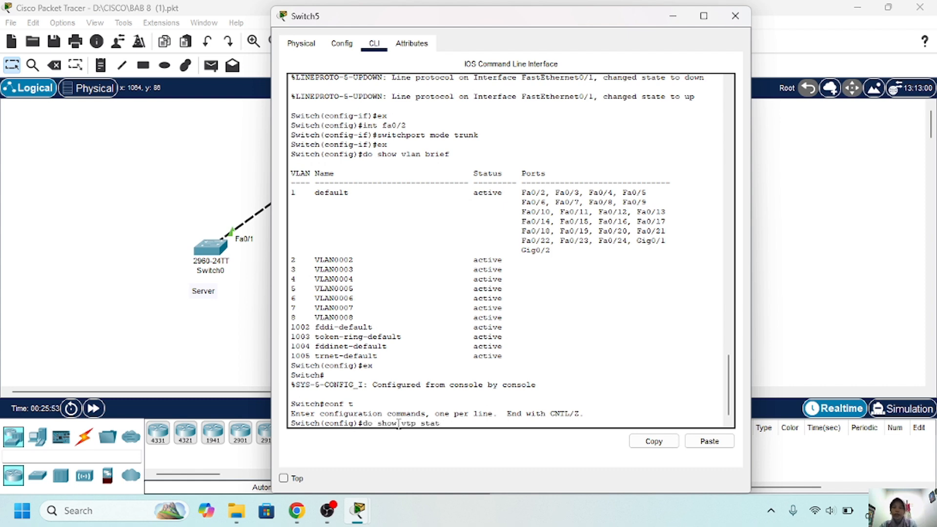
{"action": "key", "text": "Return"}
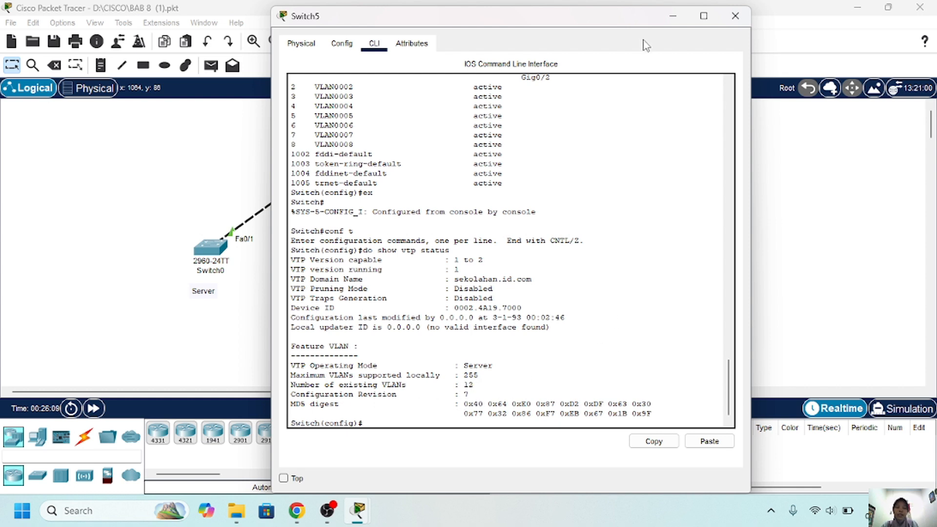
Delete the cable between Switch4 and Switch5 in the logical topology.
{"action": "left_click", "coordinate": [673, 21]}
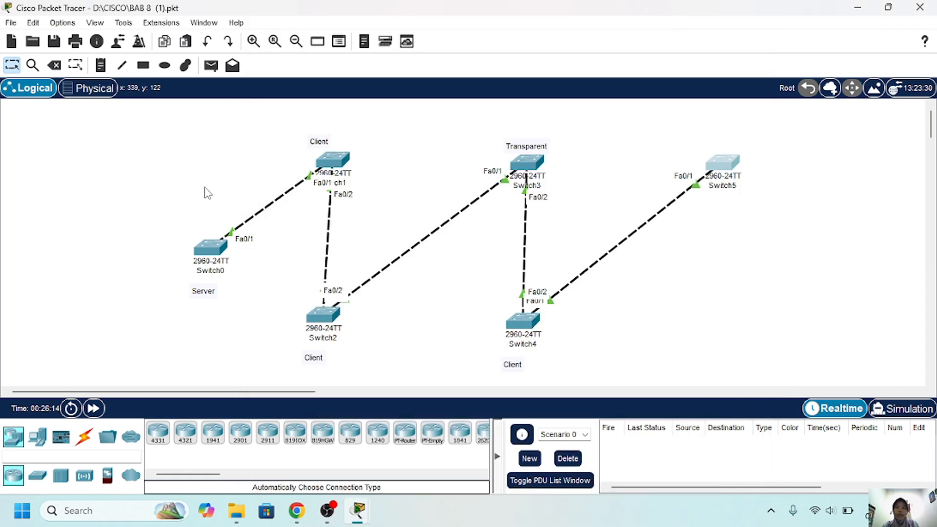
{"action": "left_click", "coordinate": [54, 65]}
{"action": "left_click", "coordinate": [530, 273]}
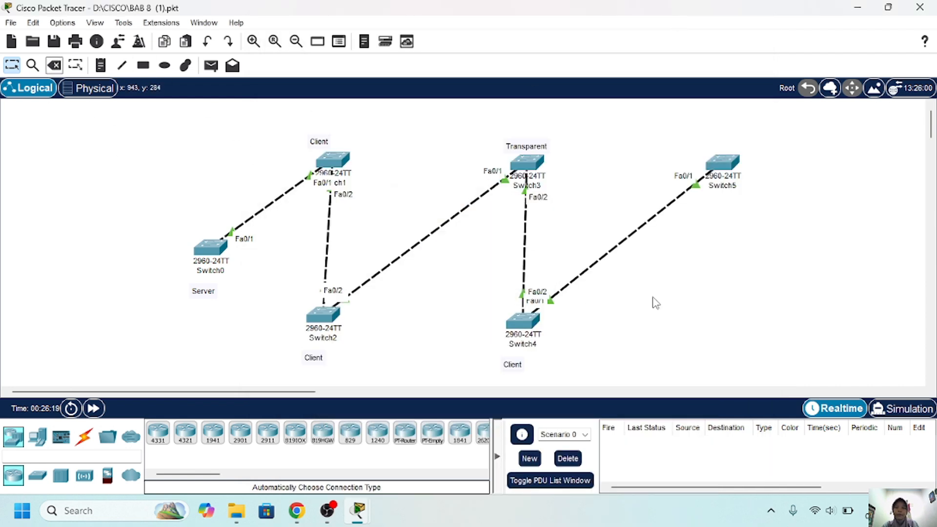
{"action": "left_click", "coordinate": [54, 65]}
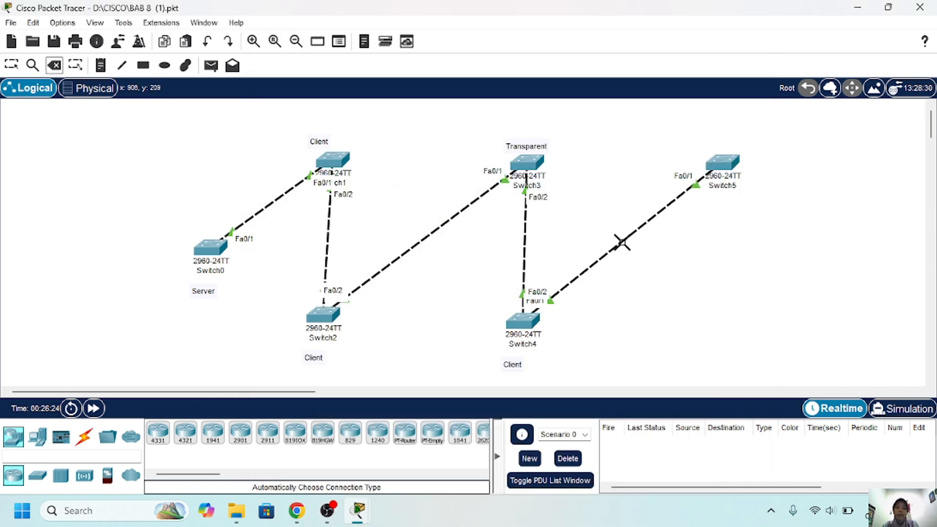
{"action": "left_click", "coordinate": [622, 247]}
{"action": "key", "text": "Escape"}
Reopen Switch5 and create VLANs 10, 11 and 113, adding and removing VLAN 12 along the way.
{"action": "left_click", "coordinate": [721, 163]}
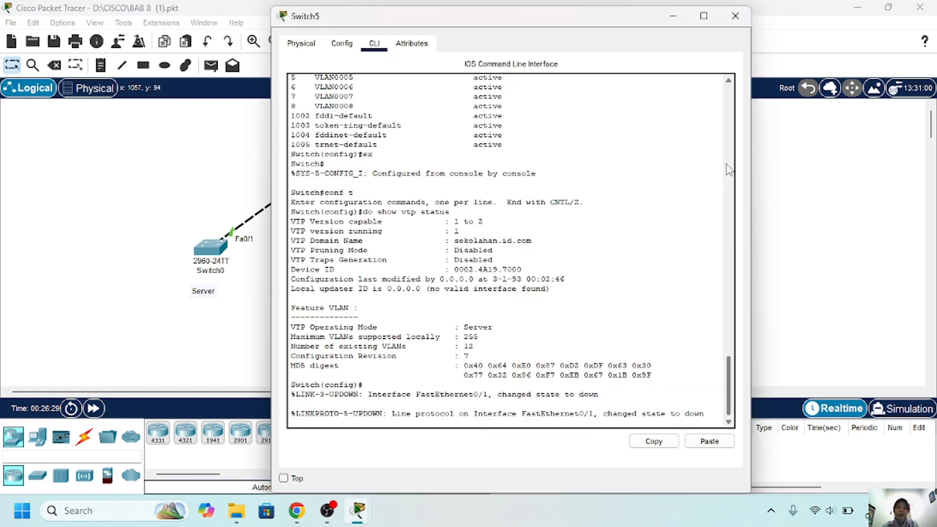
{"action": "left_click", "coordinate": [715, 414]}
{"action": "key", "text": "Return"}
{"action": "type", "text": "v"}
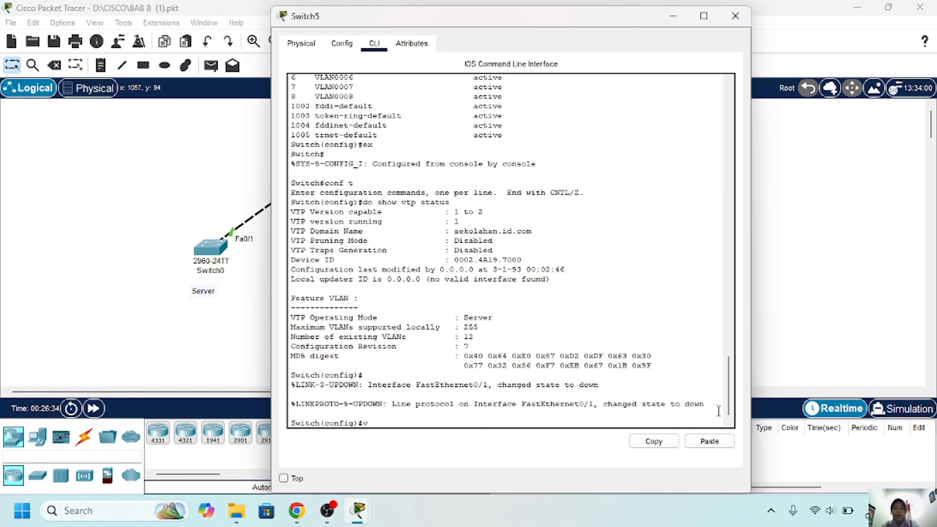
{"action": "type", "text": "lan 10"}
{"action": "key", "text": "Return"}
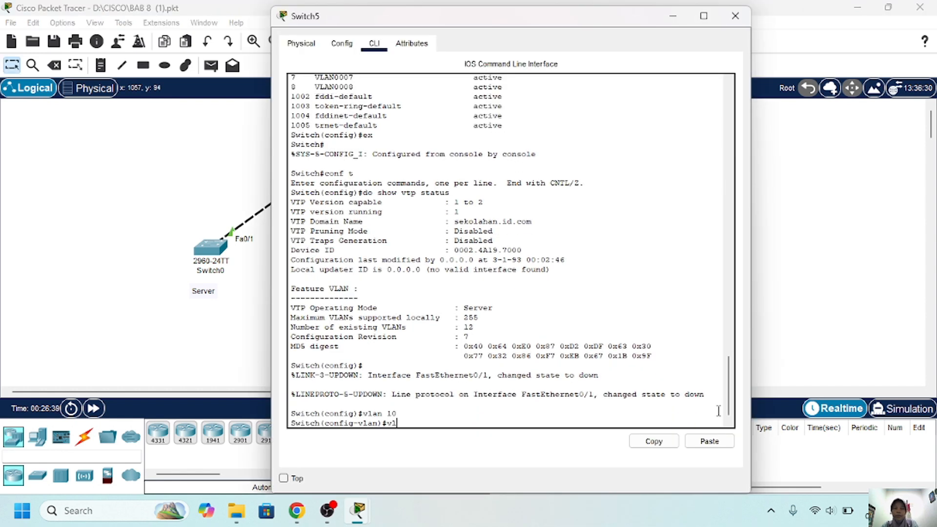
{"action": "type", "text": "vlan 11"}
{"action": "key", "text": "Return"}
{"action": "type", "text": "v"}
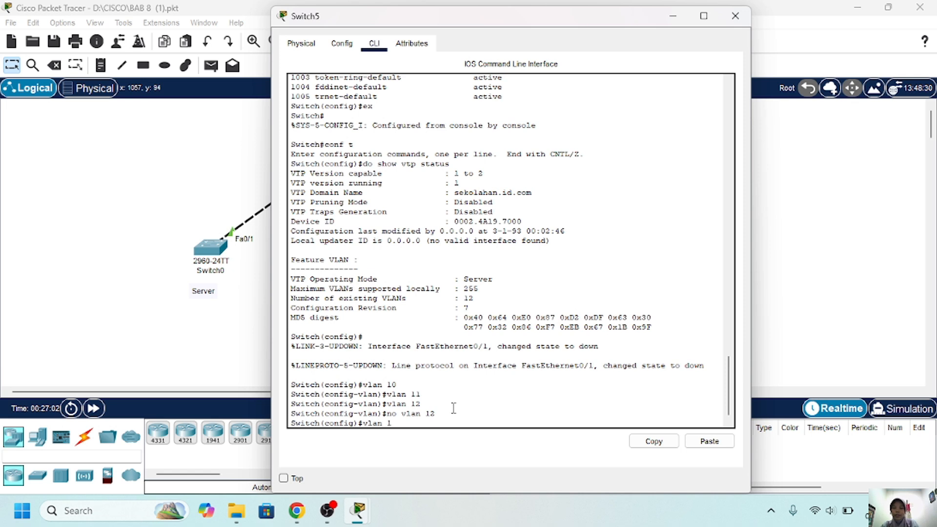
{"action": "key", "text": "Return"}
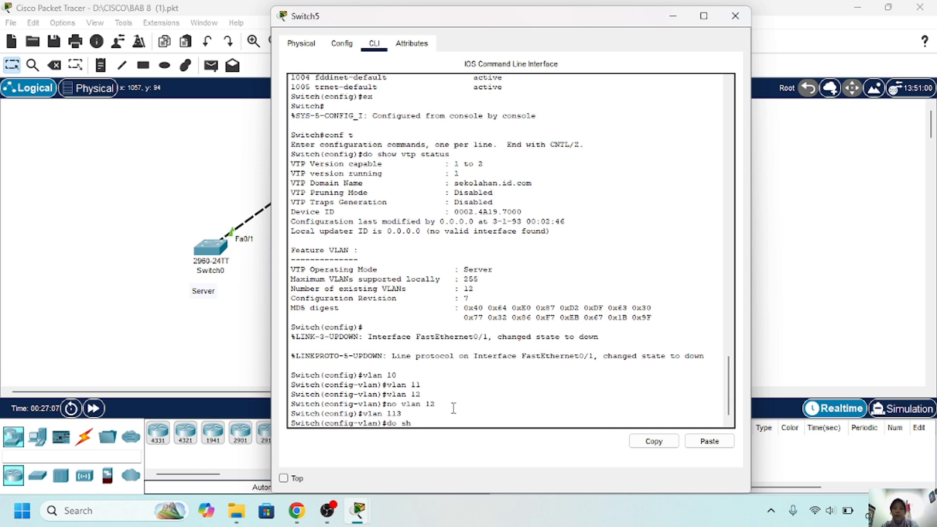
Show the brief VLAN list on Switch5 and leave VLAN configuration mode.
{"action": "type", "text": "do show vlan brief"}
{"action": "key", "text": "Return"}
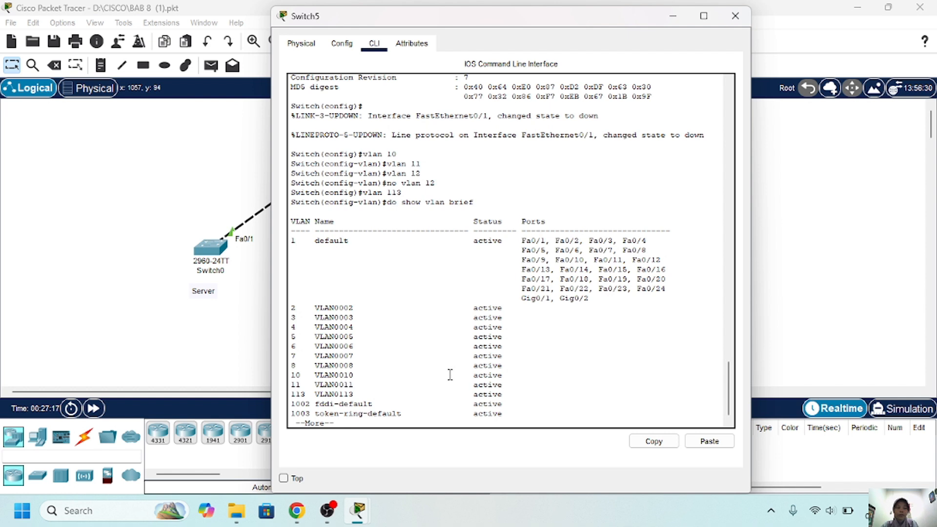
{"action": "type", "text": "x"}
{"action": "key", "text": "Return"}
{"action": "type", "text": "ex"}
{"action": "key", "text": "Return"}
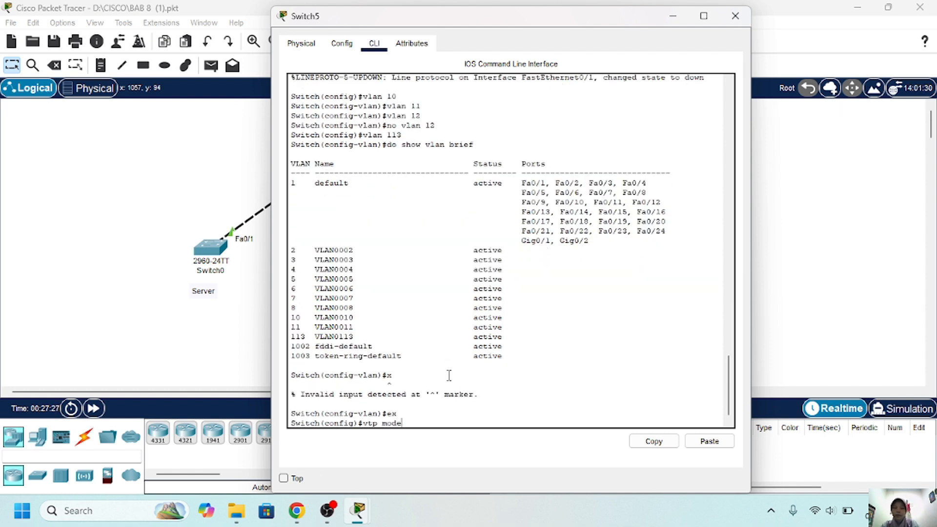
Set Switch5 to VTP transparent mode with domain sekolahan.id.com and enter the VTP password.
{"action": "type", "text": "vtp mode transparent"}
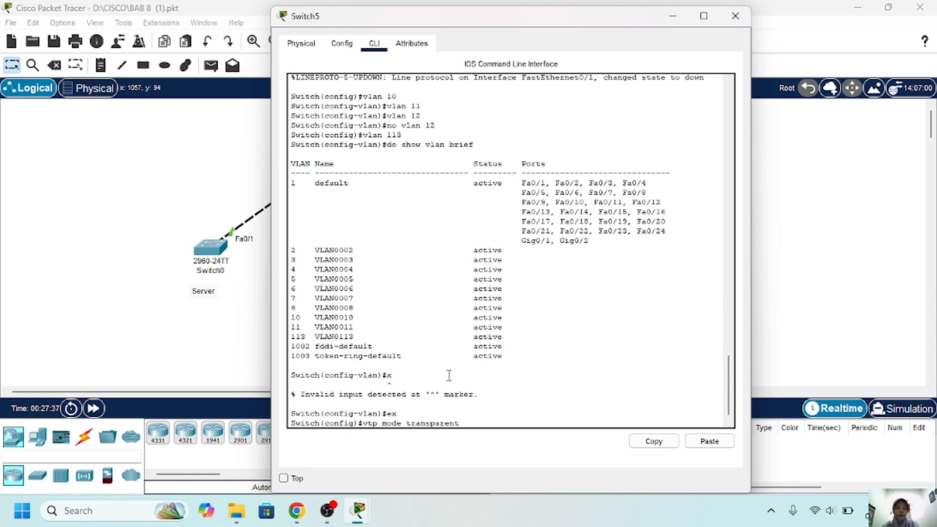
{"action": "key", "text": "Return"}
{"action": "type", "text": "vtp d"}
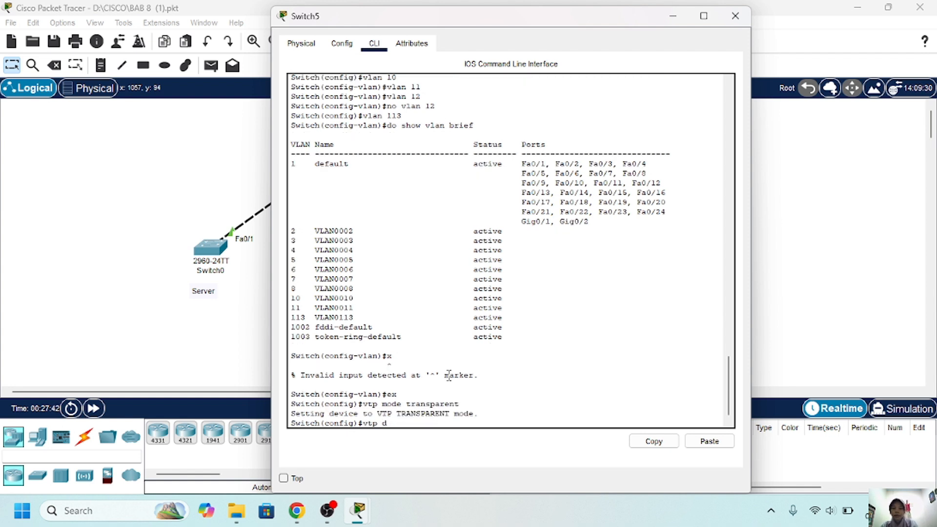
{"action": "type", "text": "omain sekolahan.i"}
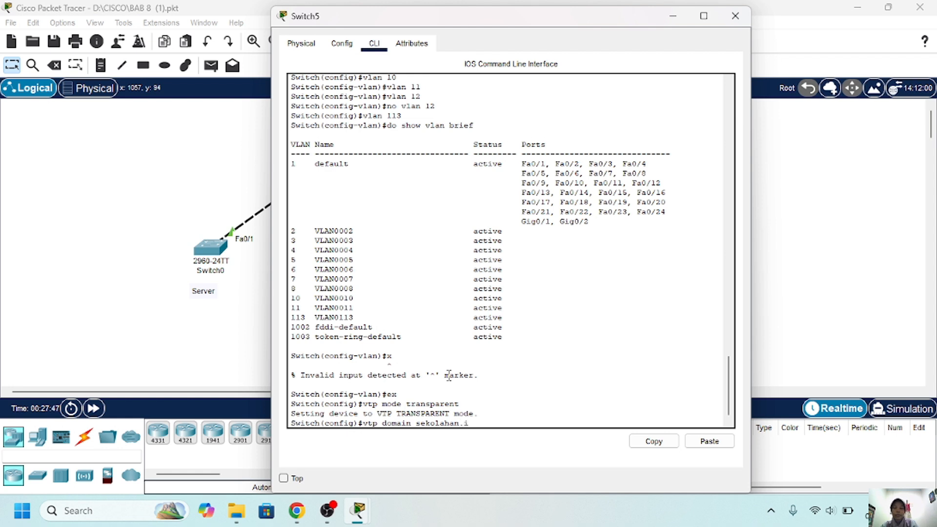
{"action": "type", "text": "d.com"}
{"action": "key", "text": "Return"}
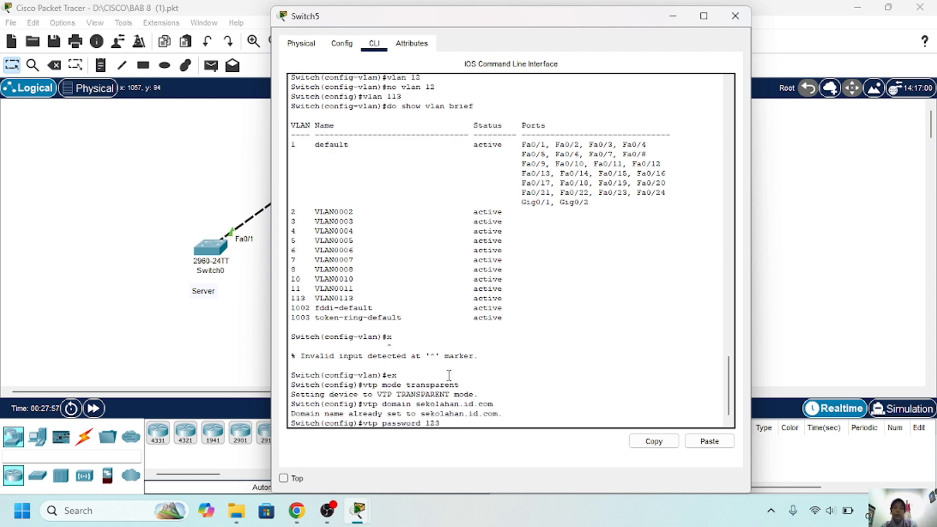
{"action": "key", "text": "Return"}
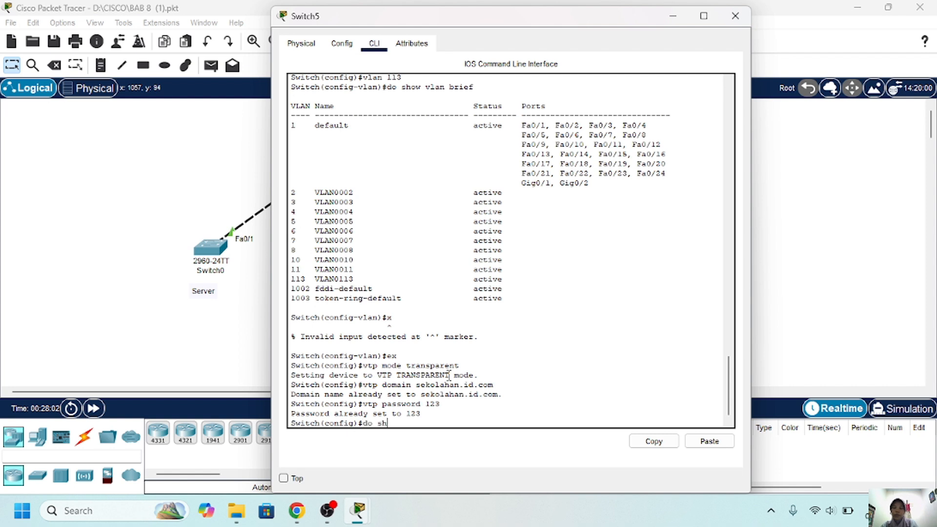
Check the VTP status on Switch5 for its operating mode and configuration revision, and put its window away.
{"action": "type", "text": "do show vtp status"}
{"action": "key", "text": "Return"}
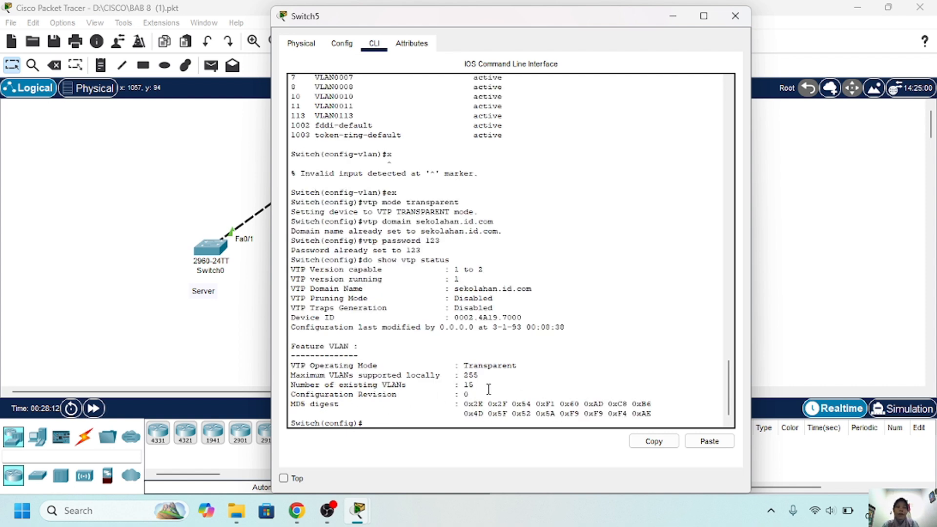
{"action": "left_click", "coordinate": [674, 16]}
Reconnect Switch4 to Switch5 with an automatically chosen connection type.
{"action": "left_click", "coordinate": [84, 437]}
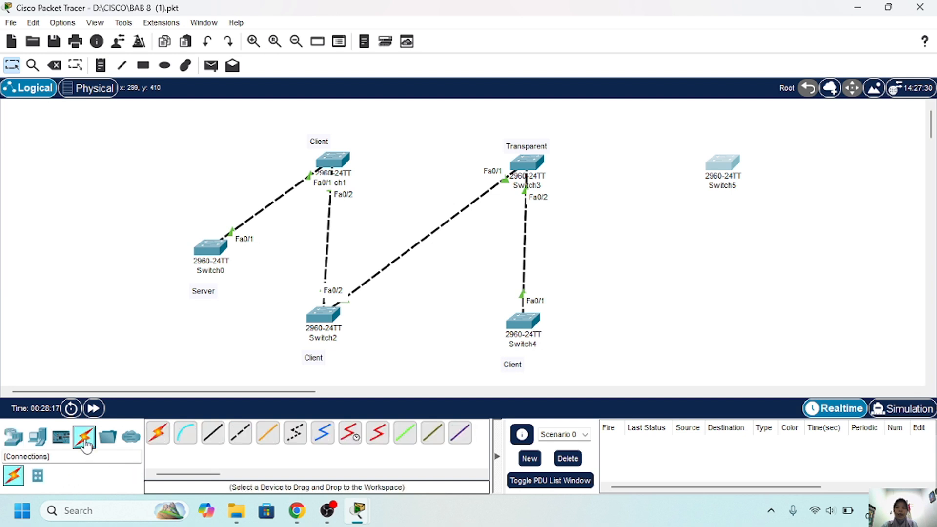
{"action": "left_click", "coordinate": [158, 433]}
{"action": "left_click", "coordinate": [524, 317]}
{"action": "left_click", "coordinate": [722, 165]}
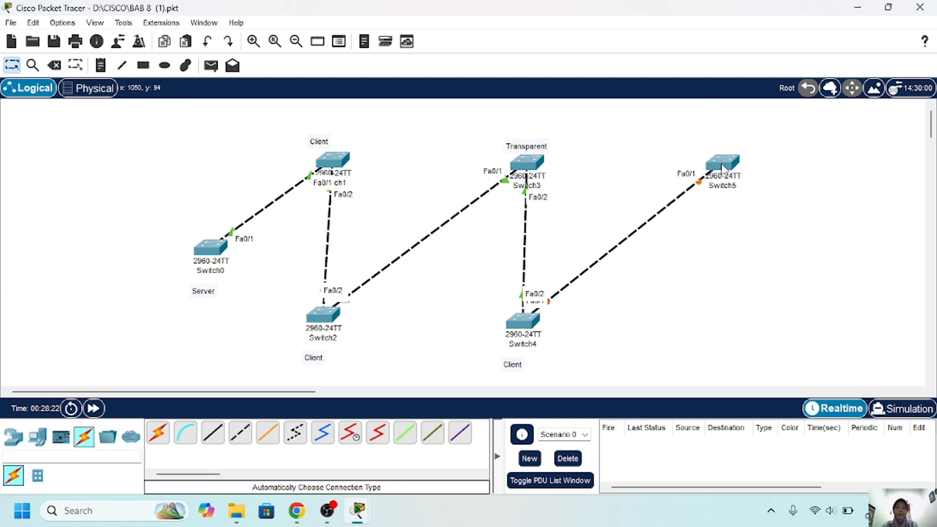
Reopen Switch5 and set it to VTP client mode.
{"action": "left_click", "coordinate": [721, 166]}
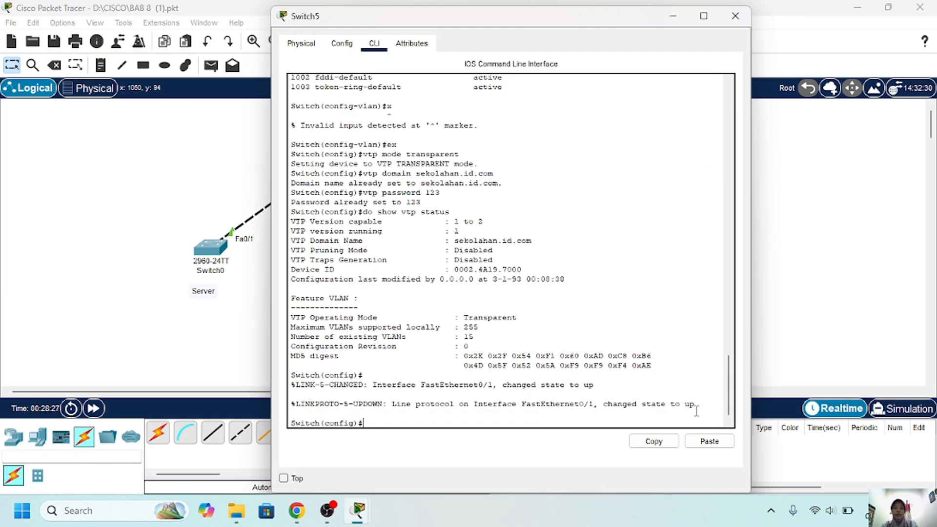
{"action": "type", "text": "vtp mode"}
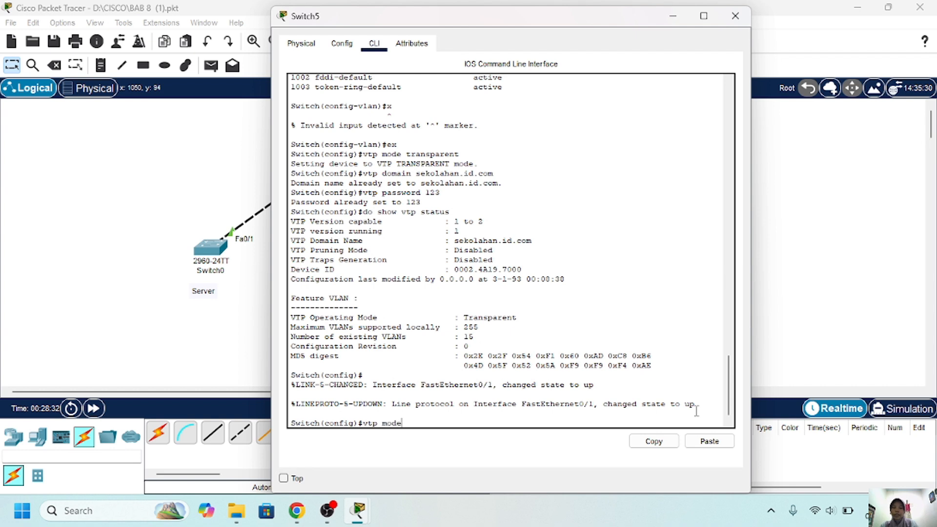
{"action": "type", "text": " client"}
{"action": "key", "text": "Return"}
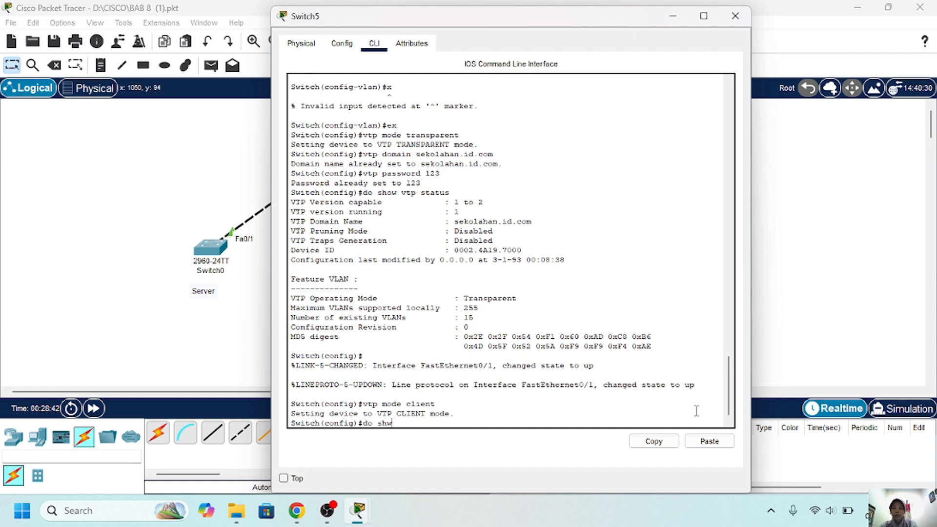
Show the brief VLAN list on Switch5 to check which VLANs it holds as a client.
{"action": "type", "text": "do show vlan b"}
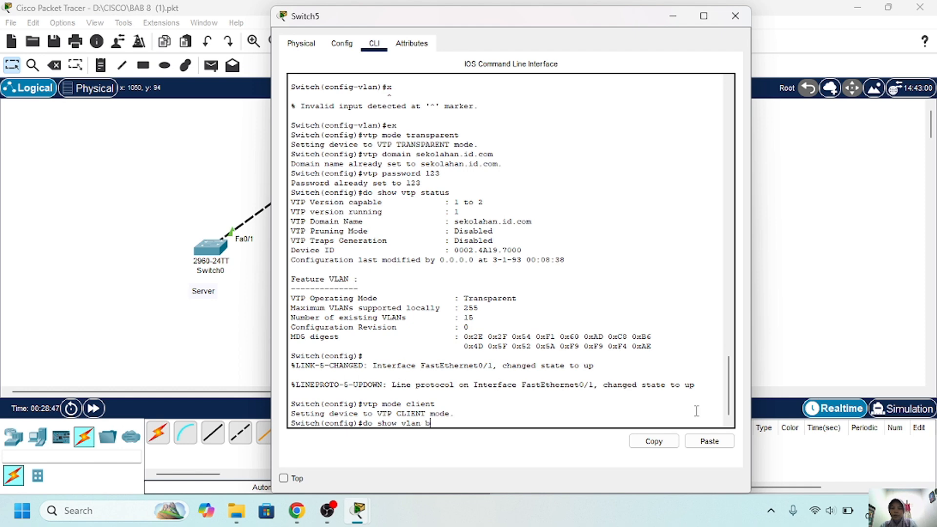
{"action": "type", "text": "rieg"}
{"action": "key", "text": "Return"}
{"action": "key", "text": "Up"}
{"action": "key", "text": "BackSpace"}
{"action": "type", "text": "f"}
{"action": "key", "text": "Return"}
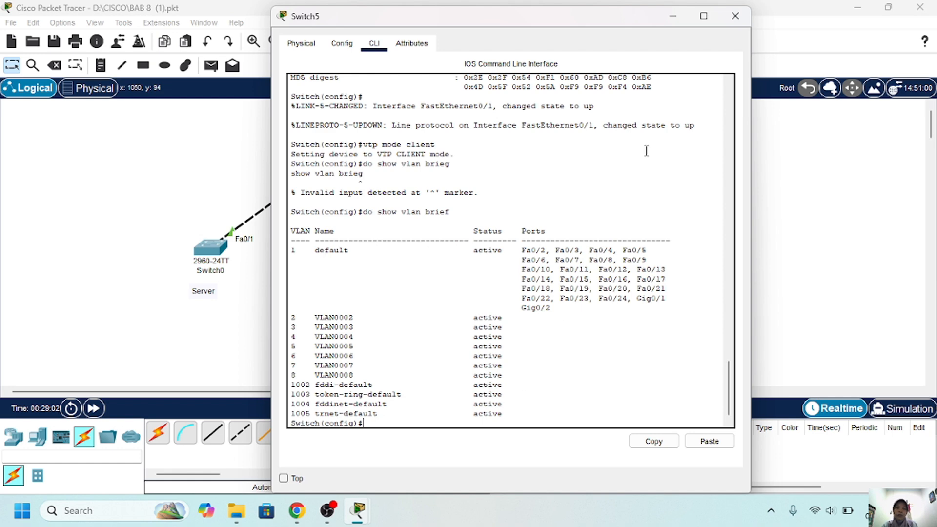
Switch to Switch0 and show its brief VLAN list from global configuration mode.
{"action": "left_click", "coordinate": [673, 15]}
{"action": "left_click", "coordinate": [211, 246]}
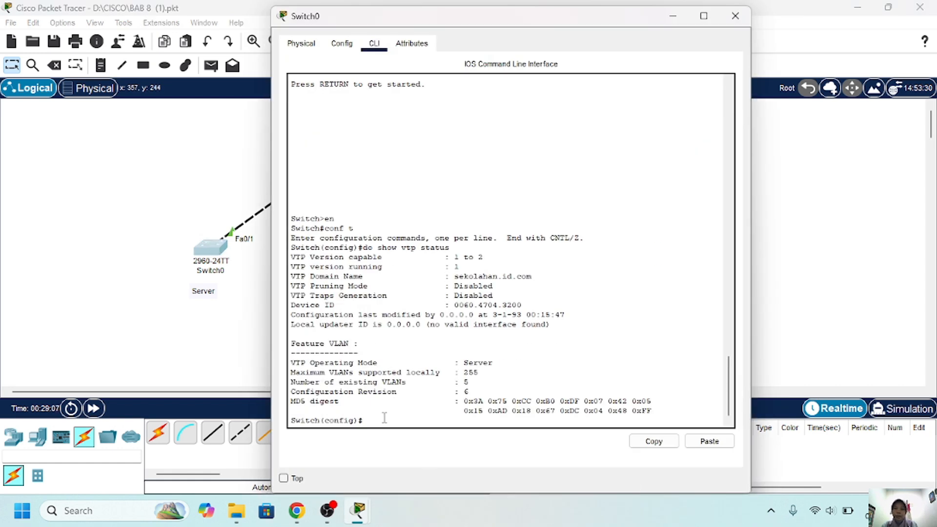
{"action": "key", "text": "Up"}
{"action": "key", "text": "BackSpace"}
{"action": "key", "text": "BackSpace"}
{"action": "key", "text": "BackSpace"}
{"action": "key", "text": "BackSpace"}
{"action": "key", "text": "BackSpace"}
{"action": "key", "text": "BackSpace"}
{"action": "key", "text": "BackSpace"}
{"action": "key", "text": "BackSpace"}
{"action": "key", "text": "BackSpace"}
{"action": "type", "text": "lan brief"}
{"action": "key", "text": "Return"}
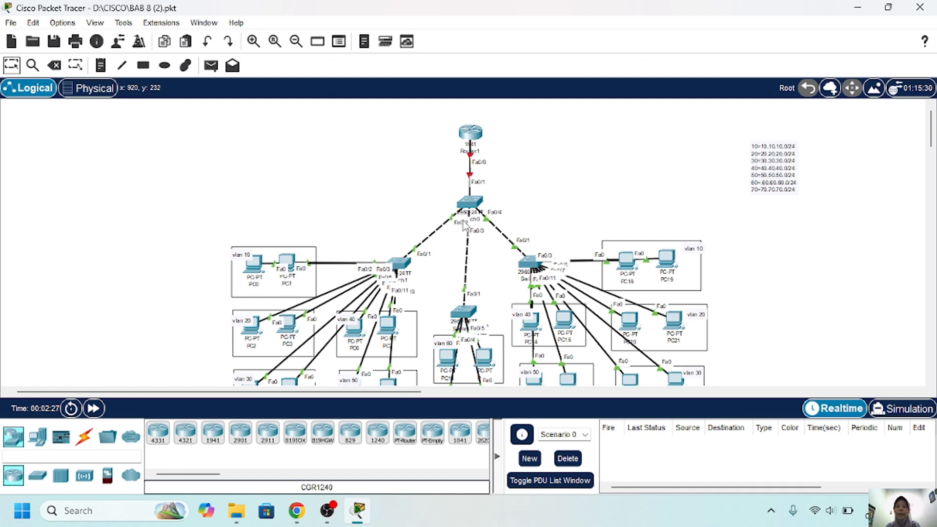
Examine the router, switches, VLAN groups and subnet list in the BAB 8 (2).pkt topology.
{"action": "scroll", "coordinate": [545, 210], "scroll_direction": "down", "scroll_amount": 4}
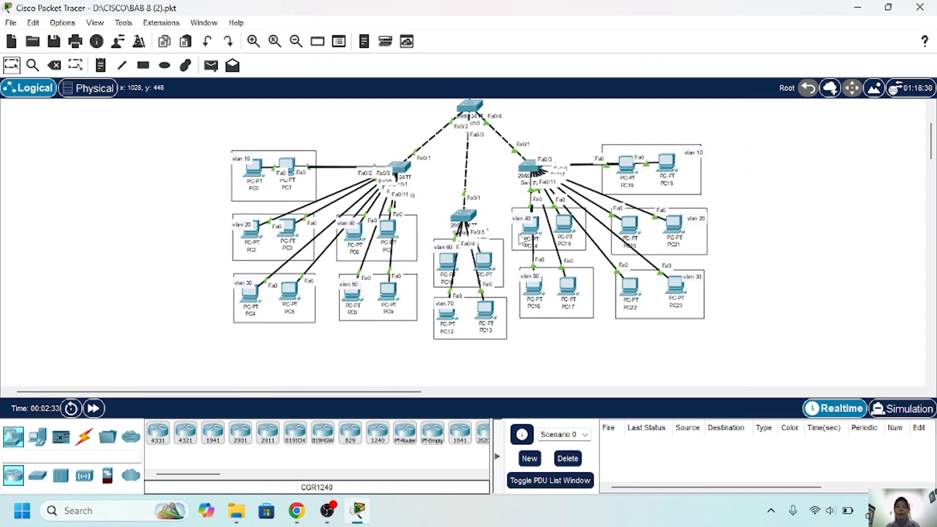
{"action": "scroll", "coordinate": [540, 205], "scroll_direction": "up", "scroll_amount": 1}
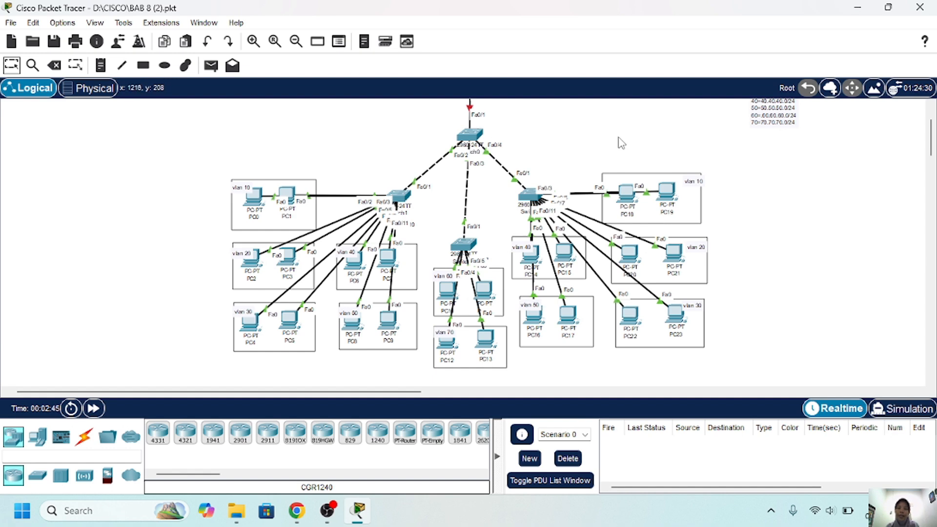
{"action": "scroll", "coordinate": [620, 142], "scroll_direction": "up", "scroll_amount": 2}
{"action": "scroll", "coordinate": [620, 142], "scroll_direction": "down", "scroll_amount": 2}
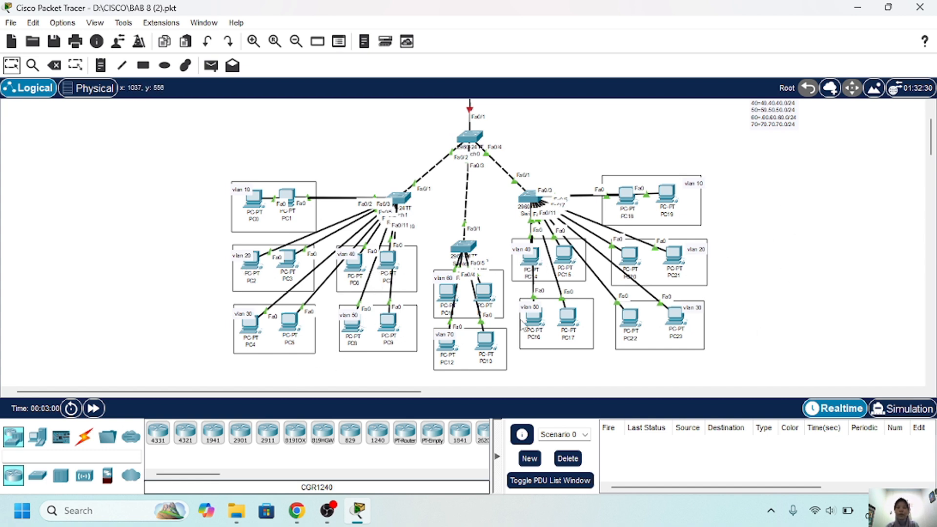
{"action": "scroll", "coordinate": [829, 173], "scroll_direction": "up", "scroll_amount": 2}
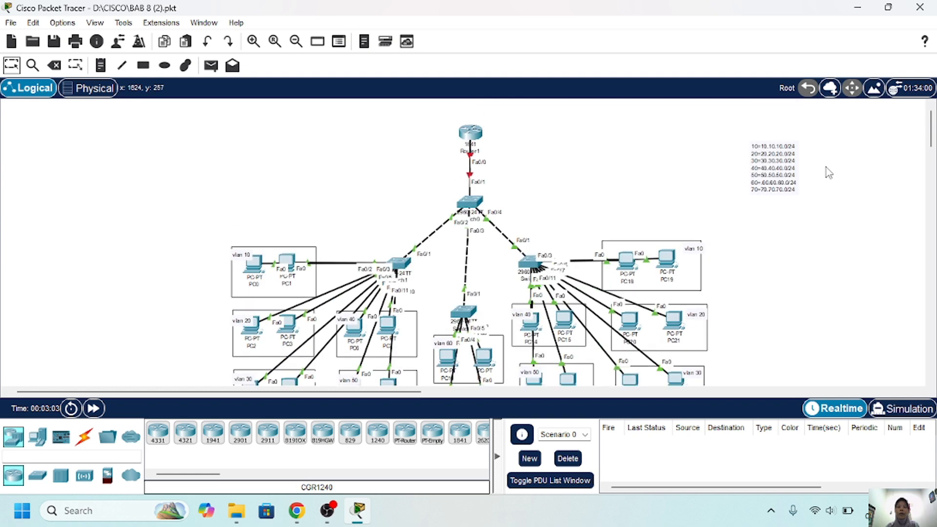
{"action": "scroll", "coordinate": [827, 172], "scroll_direction": "right", "scroll_amount": 10}
{"action": "scroll", "coordinate": [827, 172], "scroll_direction": "left", "scroll_amount": 7}
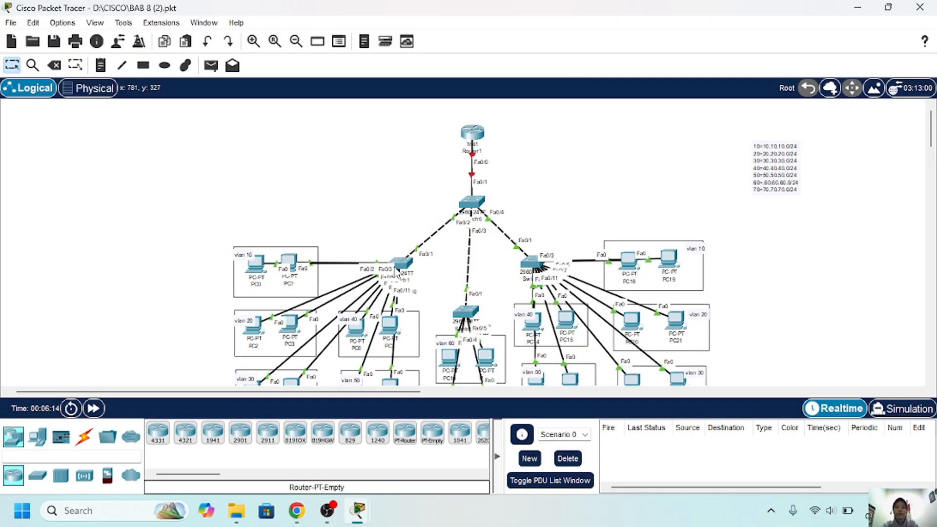
Open Switch1's command line in the new topology and enter privileged and global configuration mode.
{"action": "double_click", "coordinate": [397, 272]}
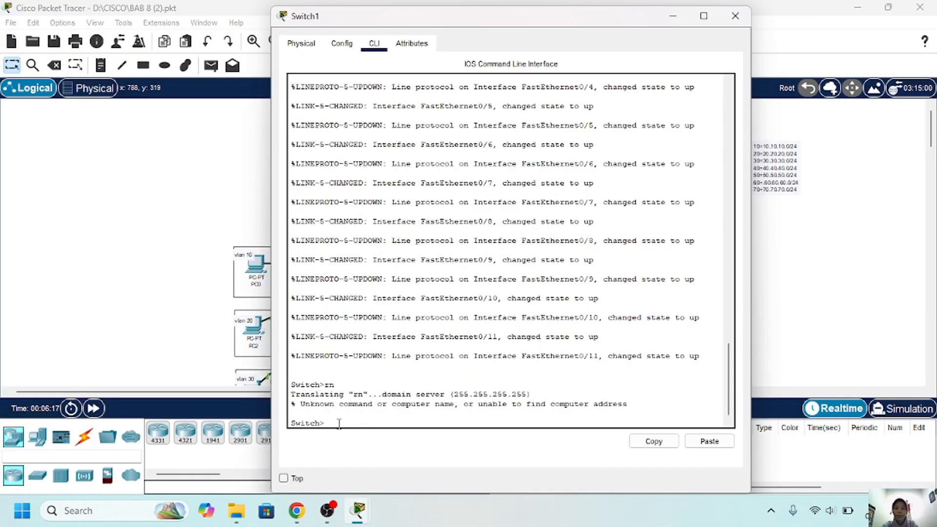
{"action": "type", "text": "conf t"}
{"action": "key", "text": "Return"}
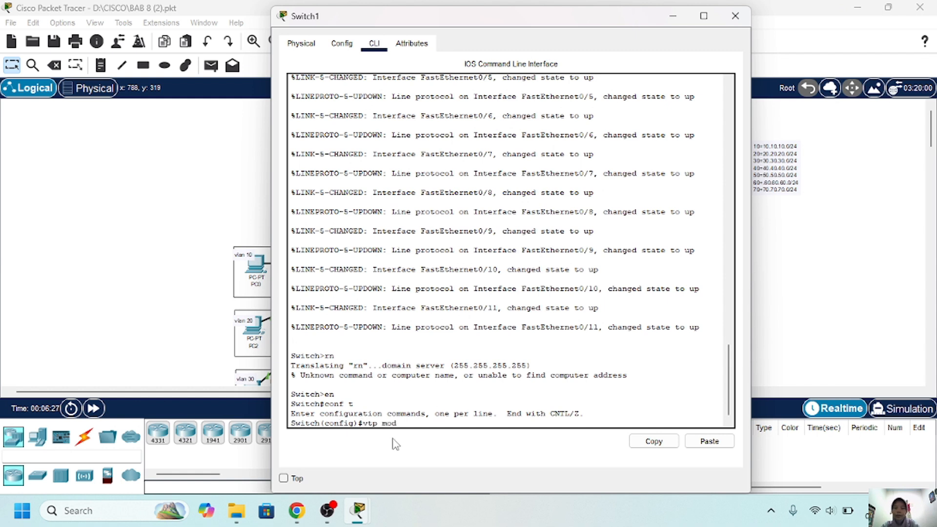
Set Switch1 to VTP client mode in domain sekolahan.id and enter the VTP password.
{"action": "type", "text": "vtp mode client"}
{"action": "key", "text": "Return"}
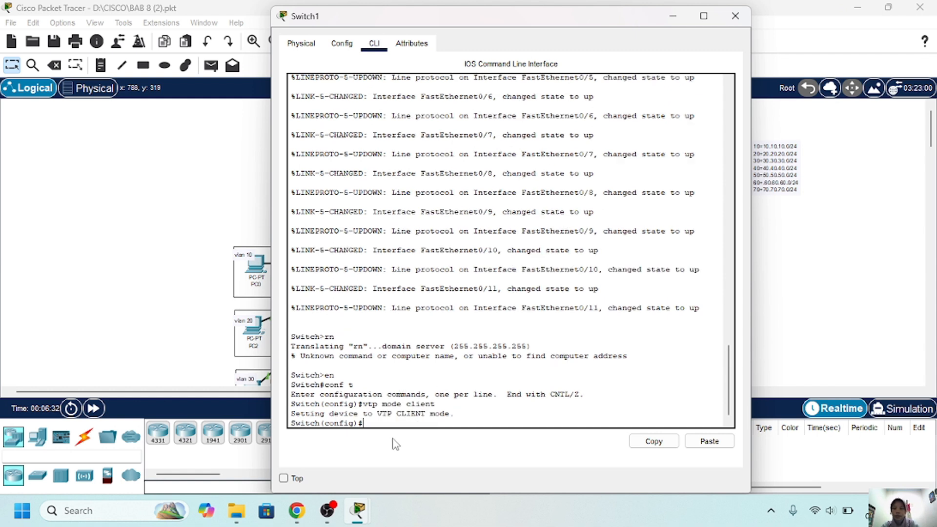
{"action": "type", "text": "vtp domain sekolahan.id"}
{"action": "key", "text": "Return"}
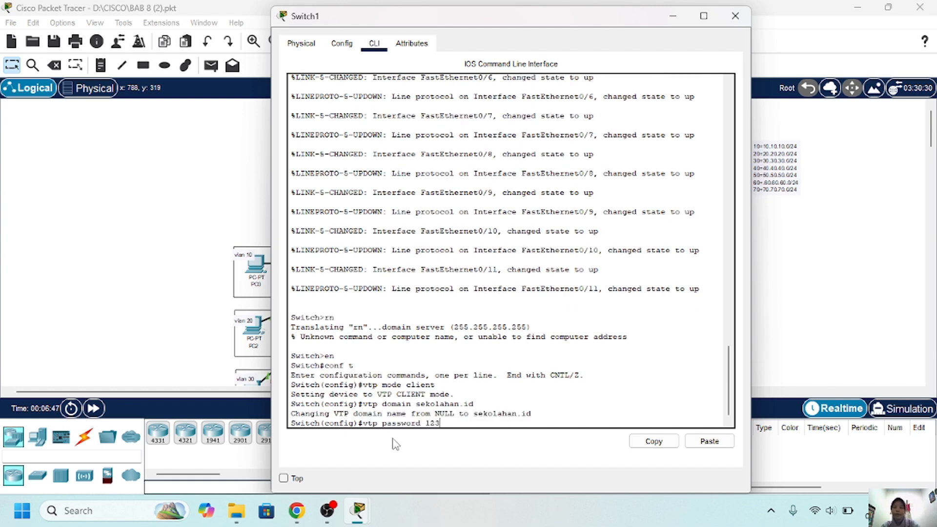
{"action": "key", "text": "Return"}
Open Switch2's command line and enter privileged and global configuration mode.
{"action": "left_click", "coordinate": [673, 16]}
{"action": "left_click", "coordinate": [393, 263]}
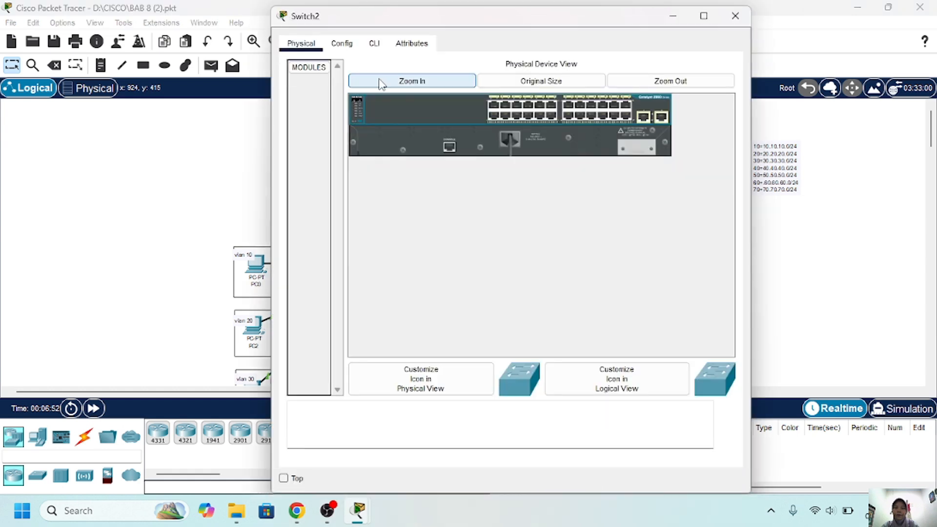
{"action": "left_click", "coordinate": [374, 44]}
{"action": "type", "text": "en"}
{"action": "key", "text": "Return"}
{"action": "type", "text": "conf "}
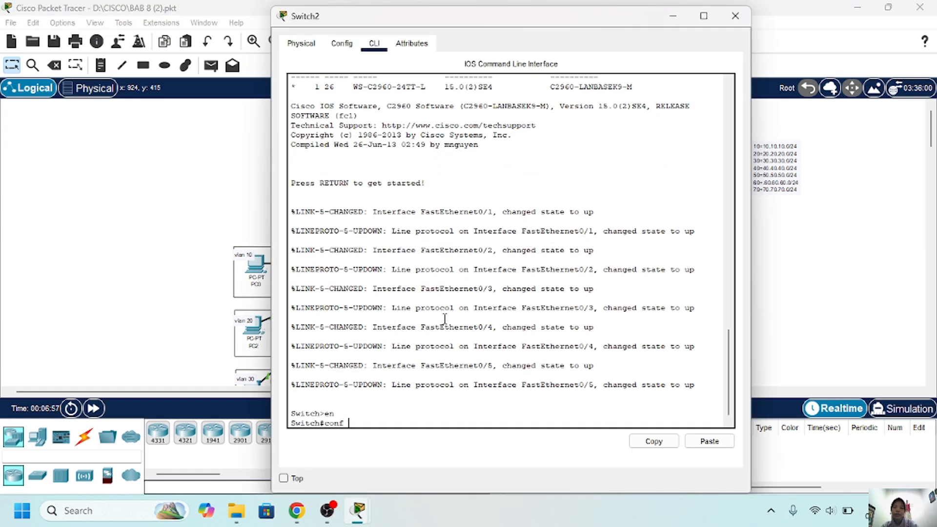
{"action": "type", "text": "t"}
{"action": "key", "text": "Return"}
Set Switch2 to VTP client mode in domain sekolahan.id and enter the VTP password.
{"action": "type", "text": "vtp mode"}
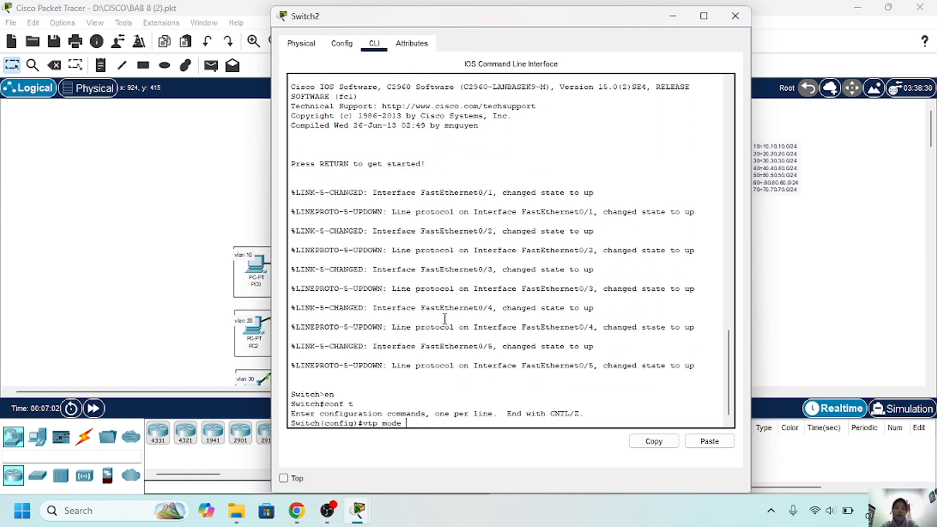
{"action": "type", "text": " client"}
{"action": "key", "text": "Return"}
{"action": "type", "text": "vtp"}
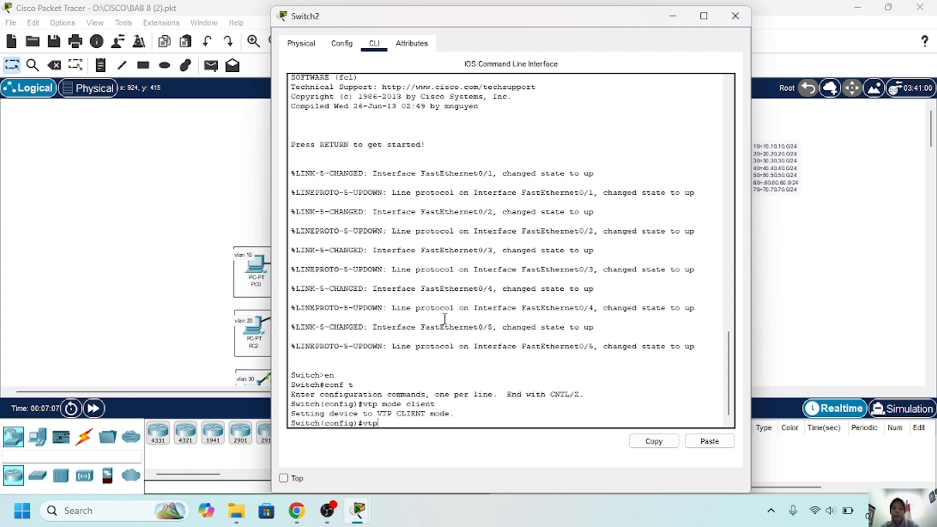
{"action": "type", "text": " domain sekolahan.id"}
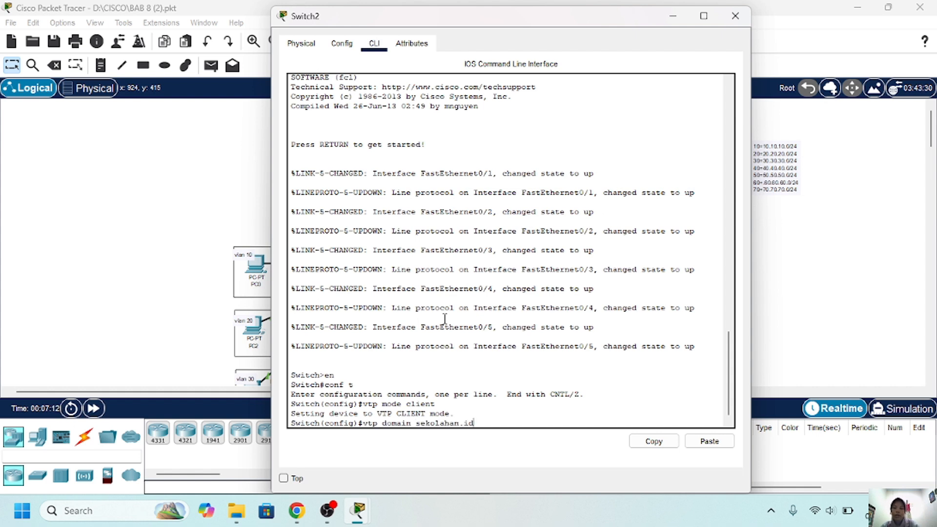
{"action": "key", "text": "Return"}
{"action": "type", "text": "vtp password"}
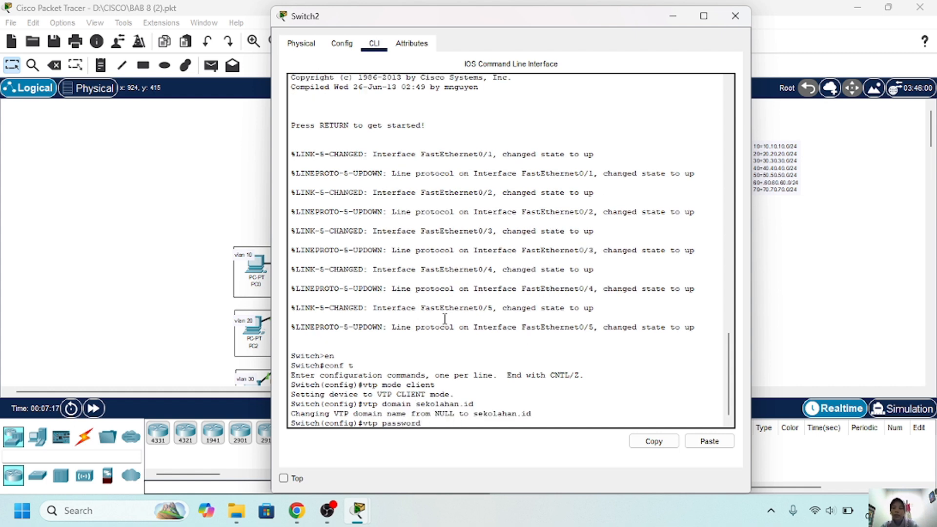
{"action": "type", "text": " 123"}
{"action": "key", "text": "Return"}
Open Switch3's command line and enter privileged and global configuration mode.
{"action": "left_click", "coordinate": [673, 16]}
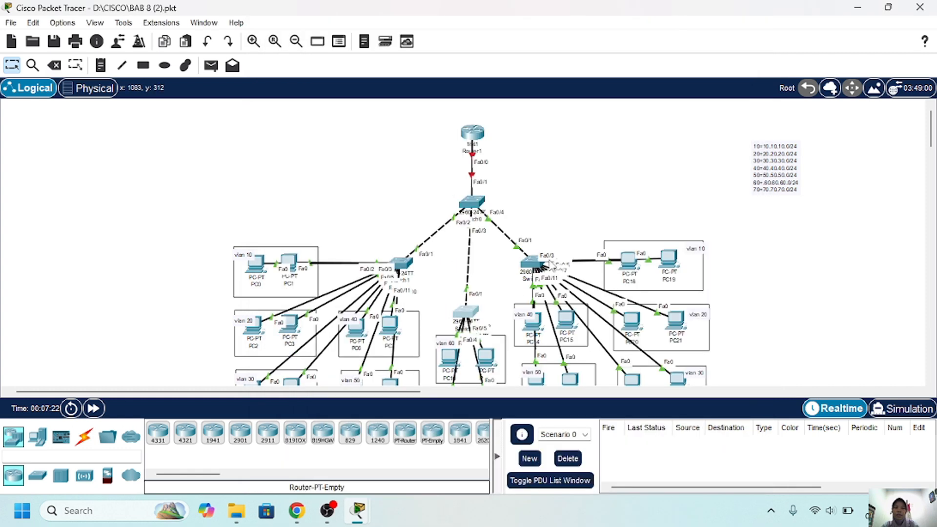
{"action": "left_click", "coordinate": [532, 266]}
{"action": "left_click", "coordinate": [375, 43]}
{"action": "type", "text": "e"}
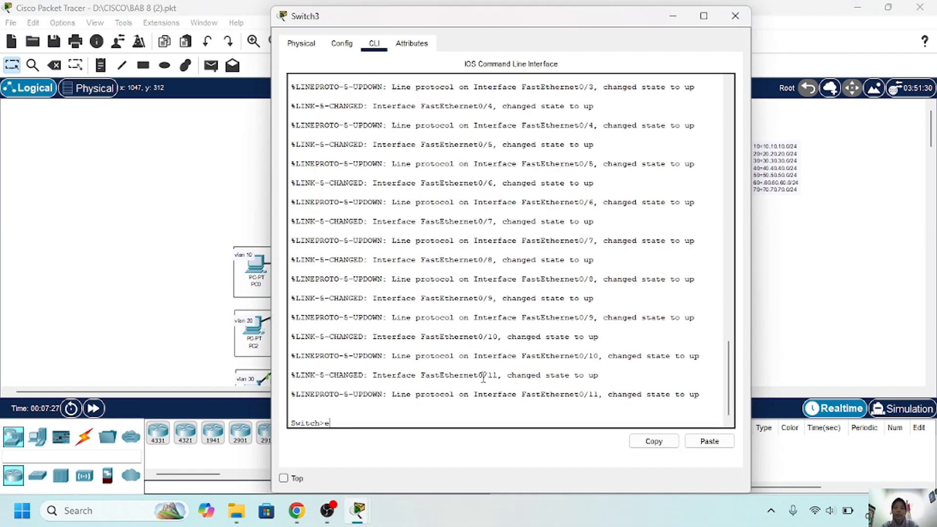
{"action": "type", "text": "n"}
{"action": "key", "text": "Return"}
{"action": "type", "text": "conf t"}
{"action": "key", "text": "Return"}
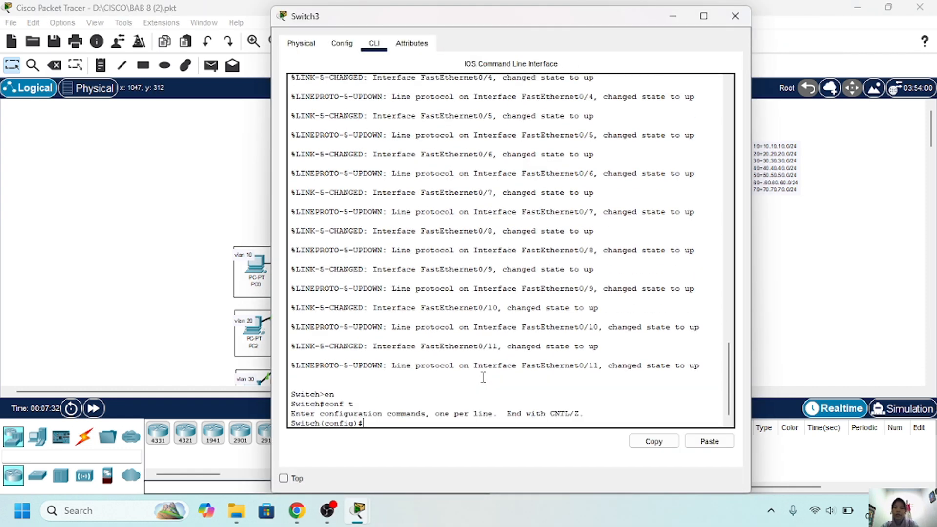
Set Switch3 to VTP client mode in domain sekolahan.id and enter the VTP password.
{"action": "type", "text": "vtp mode client"}
{"action": "key", "text": "Return"}
{"action": "type", "text": "vtp "}
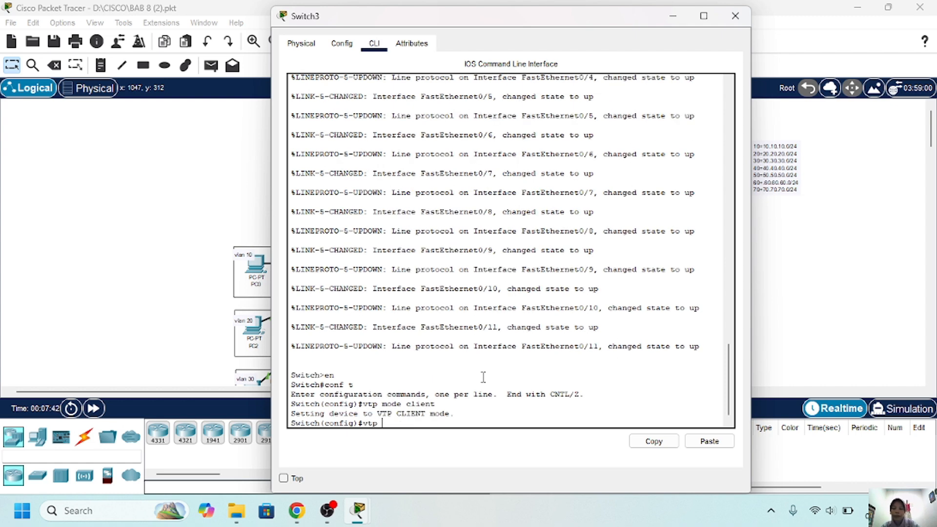
{"action": "type", "text": "domain sekolahan.id"}
{"action": "key", "text": "Return"}
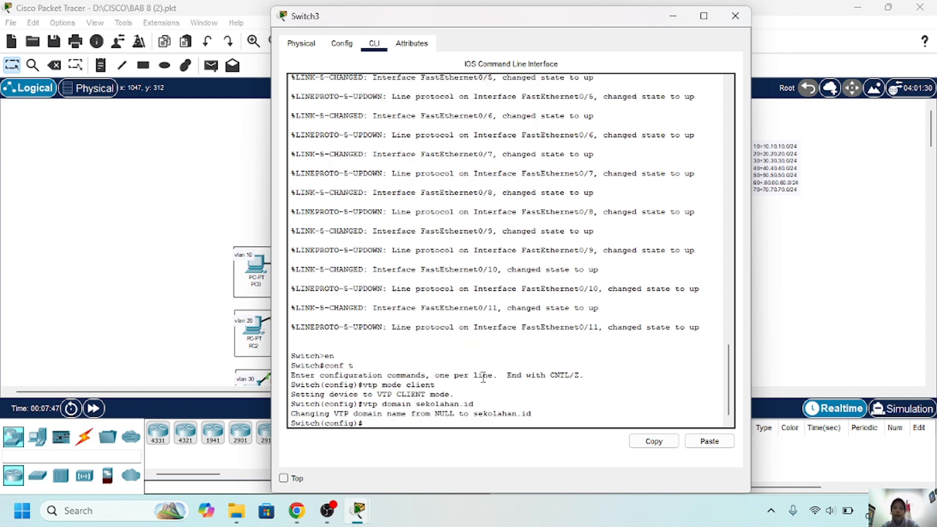
{"action": "type", "text": "vtp password"}
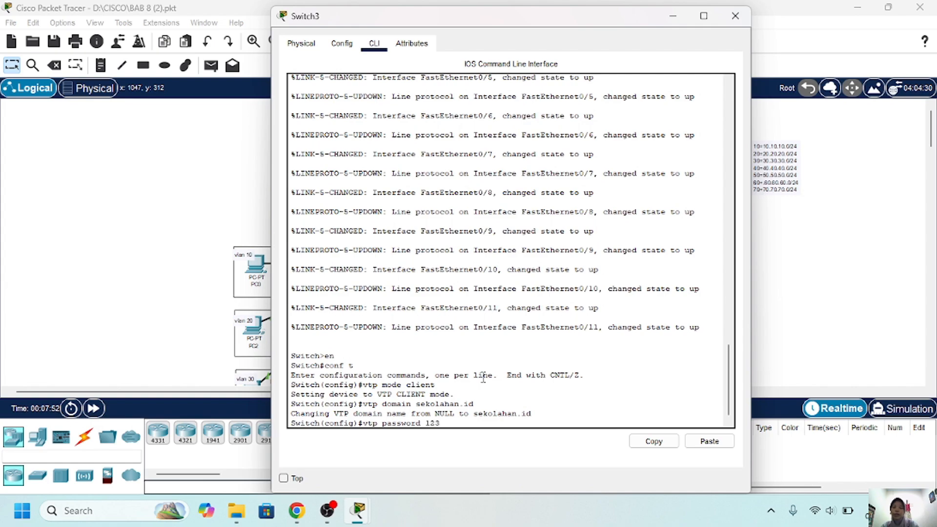
{"action": "type", "text": " 123"}
{"action": "key", "text": "Return"}
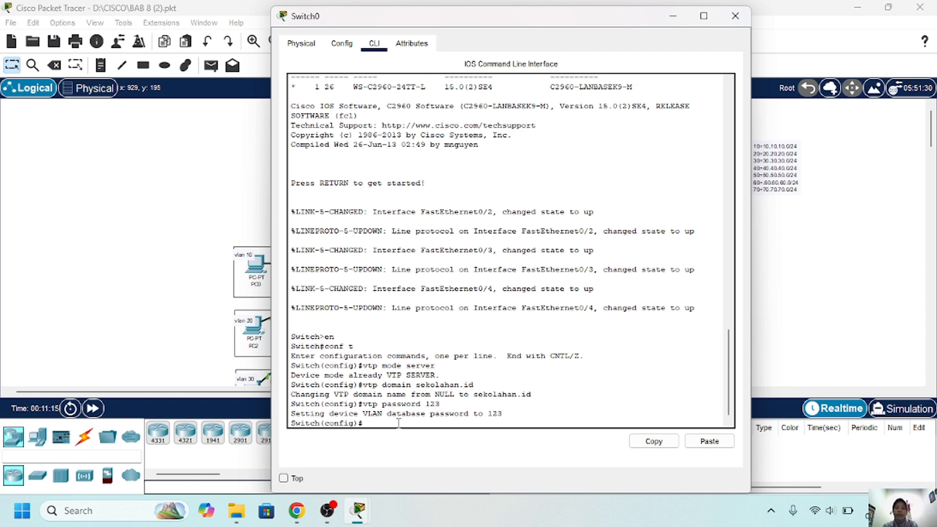
Create VLANs 10, 20 and 30 on the VTP server Switch0, returning to global configuration mode after each.
{"action": "type", "text": "vlan 10"}
{"action": "key", "text": "Return"}
{"action": "type", "text": "ex"}
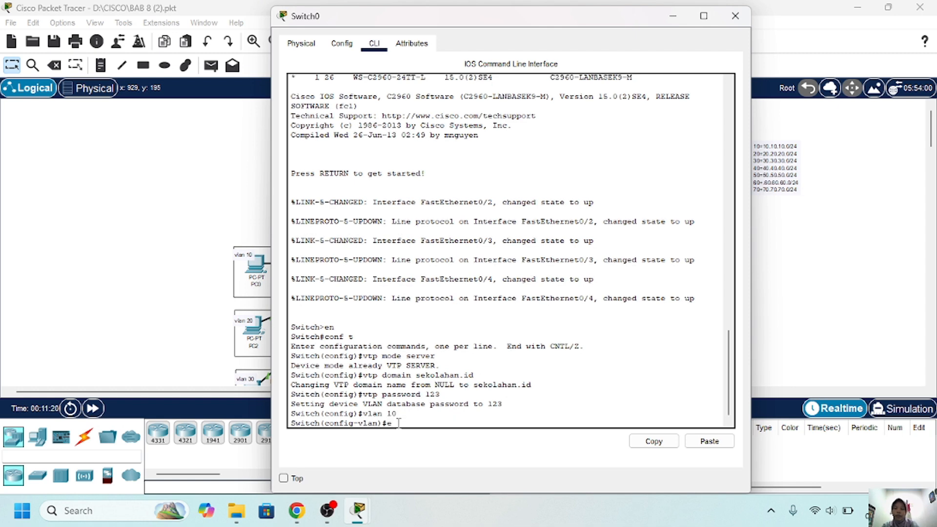
{"action": "key", "text": "Return"}
{"action": "type", "text": "vlan 20"}
{"action": "key", "text": "Return"}
{"action": "type", "text": "ex"}
{"action": "key", "text": "Return"}
{"action": "type", "text": "v"}
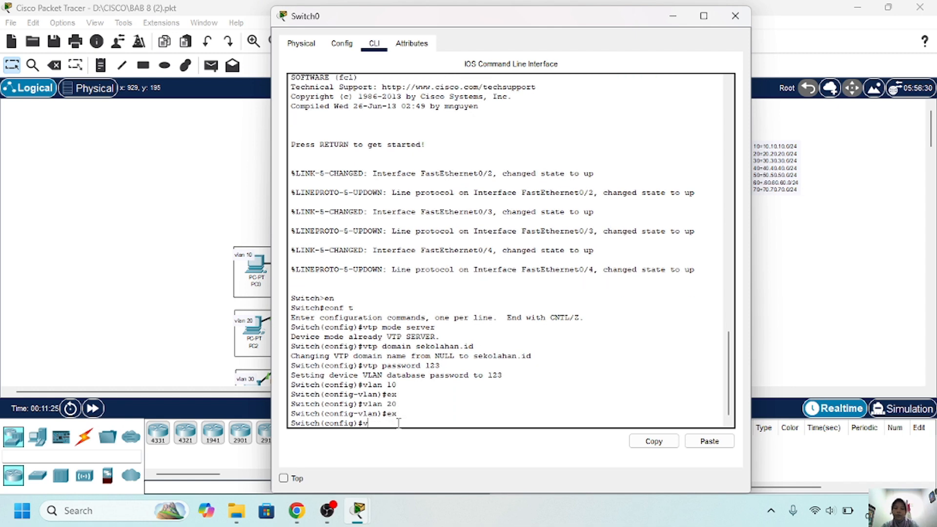
{"action": "type", "text": "lan 30"}
{"action": "key", "text": "Return"}
{"action": "type", "text": "ex"}
{"action": "key", "text": "Return"}
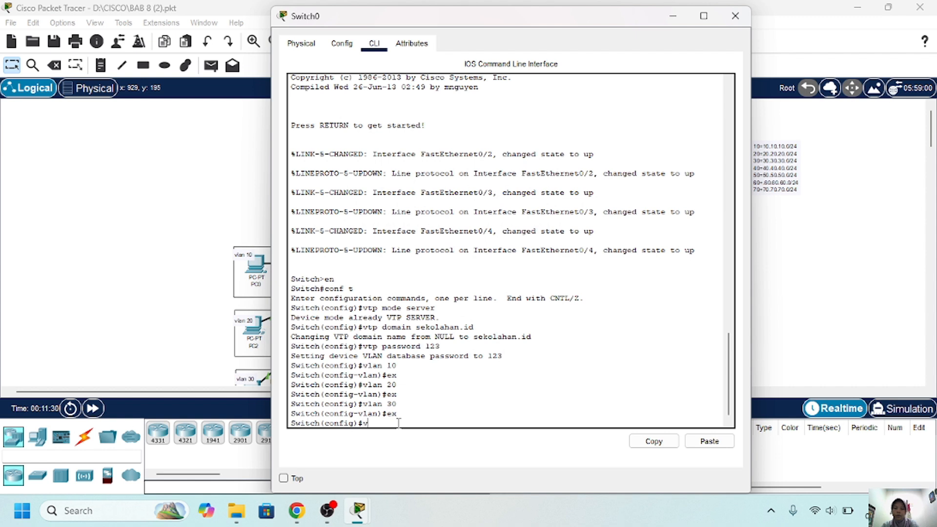
Create VLANs 40 and 50 on Switch0, returning to global configuration mode after each.
{"action": "type", "text": "vlan 40"}
{"action": "key", "text": "Return"}
{"action": "type", "text": "ex"}
{"action": "key", "text": "Return"}
{"action": "type", "text": "vlan"}
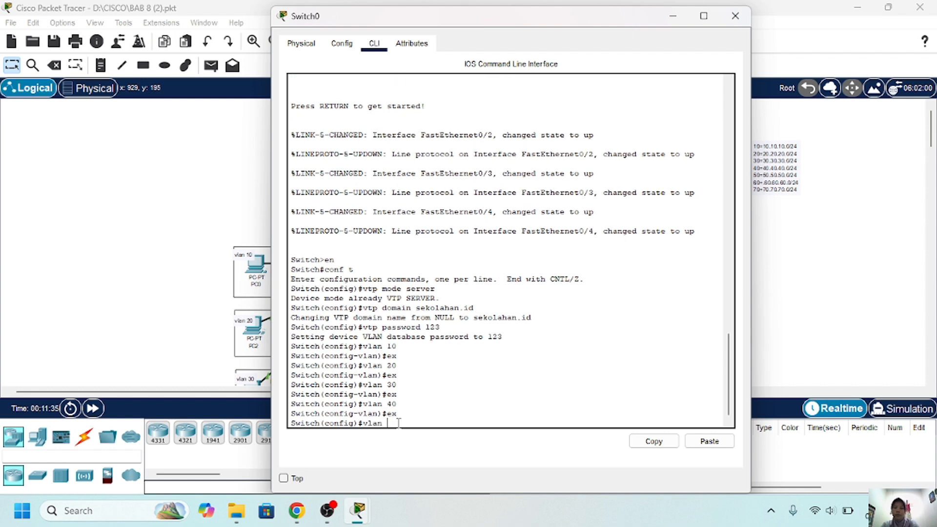
{"action": "type", "text": " 50"}
{"action": "key", "text": "Return"}
{"action": "type", "text": "ex"}
{"action": "key", "text": "Return"}
Create VLANs 60 and 70 on Switch0 and return to global configuration mode.
{"action": "type", "text": "v"}
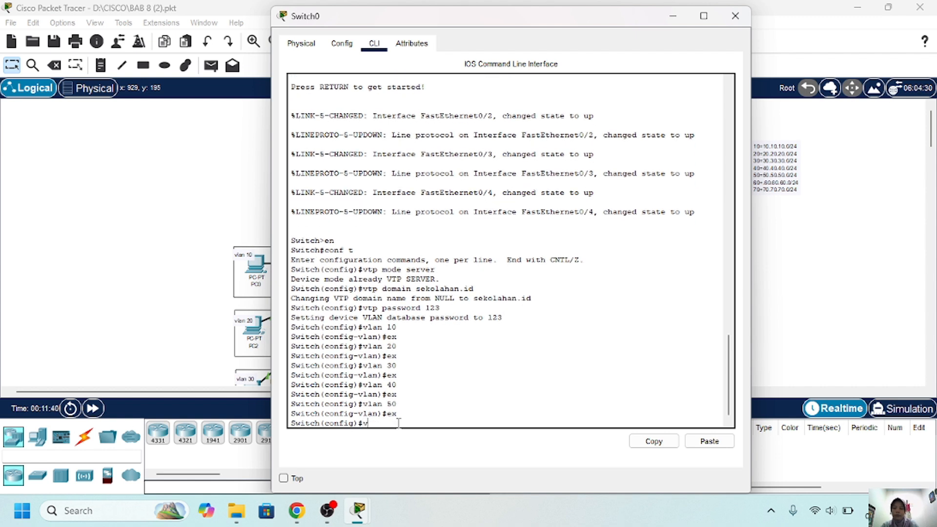
{"action": "type", "text": "lan 60"}
{"action": "key", "text": "Return"}
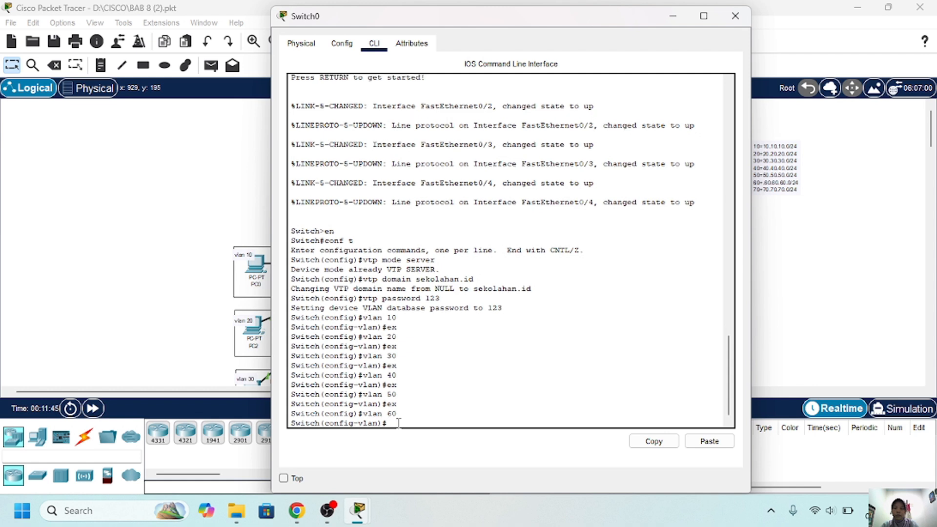
{"action": "type", "text": "ex"}
{"action": "key", "text": "Return"}
{"action": "type", "text": "vlan 70"}
{"action": "key", "text": "Return"}
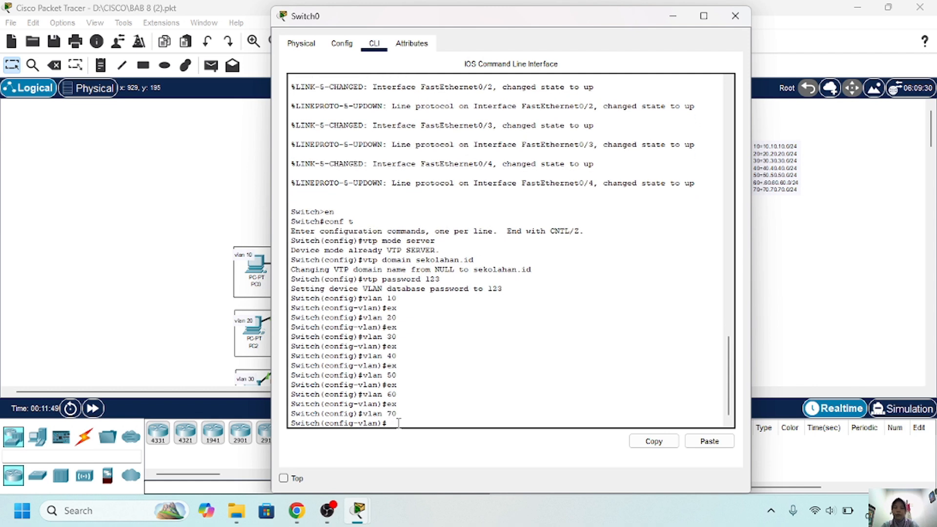
{"action": "type", "text": "ex"}
{"action": "key", "text": "Return"}
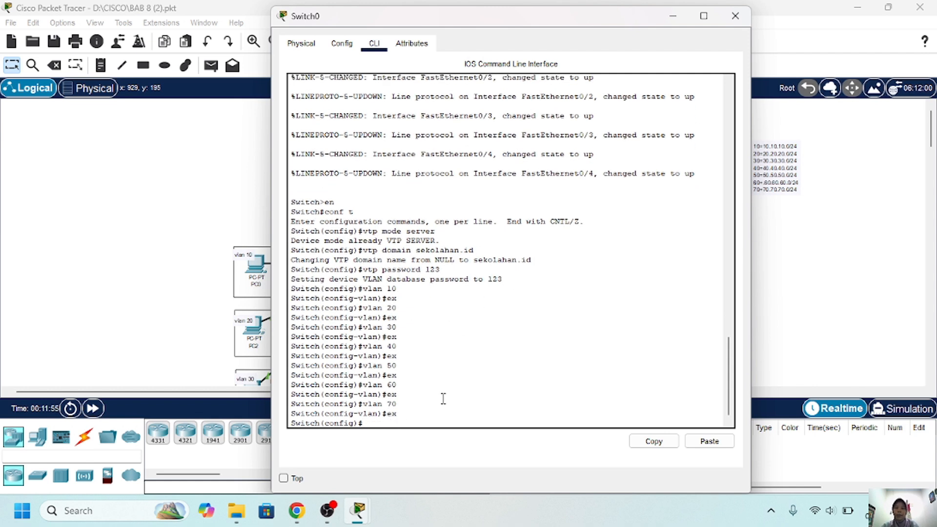
Show Switch0's brief VLAN list from global configuration mode to check the created VLANs.
{"action": "type", "text": "do sh"}
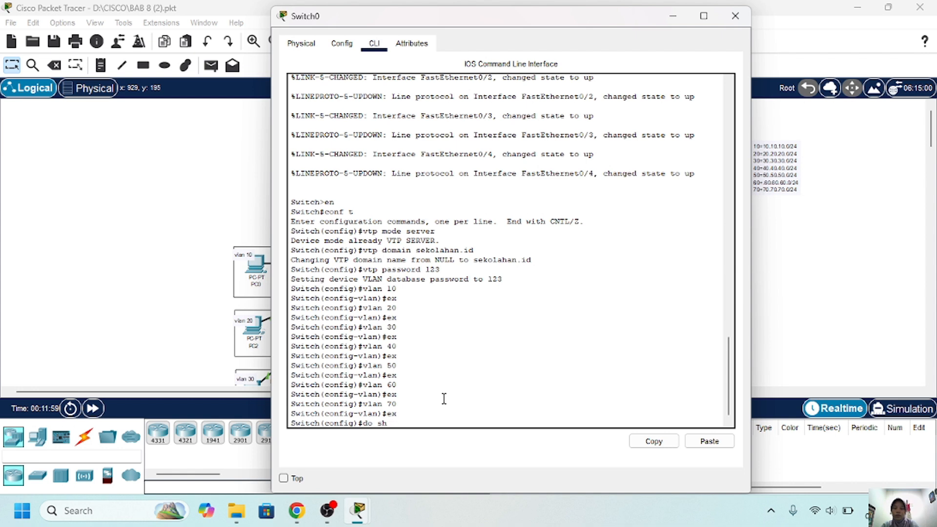
{"action": "type", "text": "ow vlan brief"}
{"action": "key", "text": "Return"}
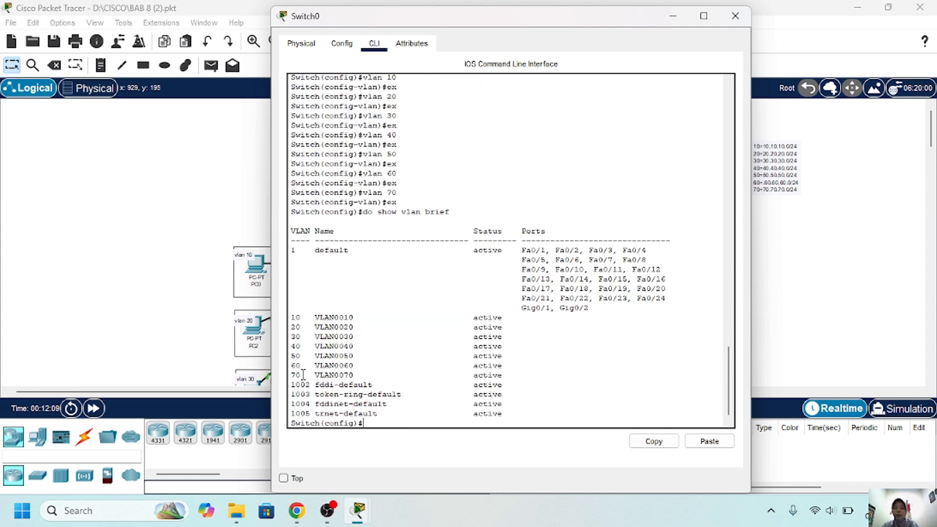
Set the interface range fa0/1-4 on Switch0 to switchport trunk mode.
{"action": "type", "text": "int "}
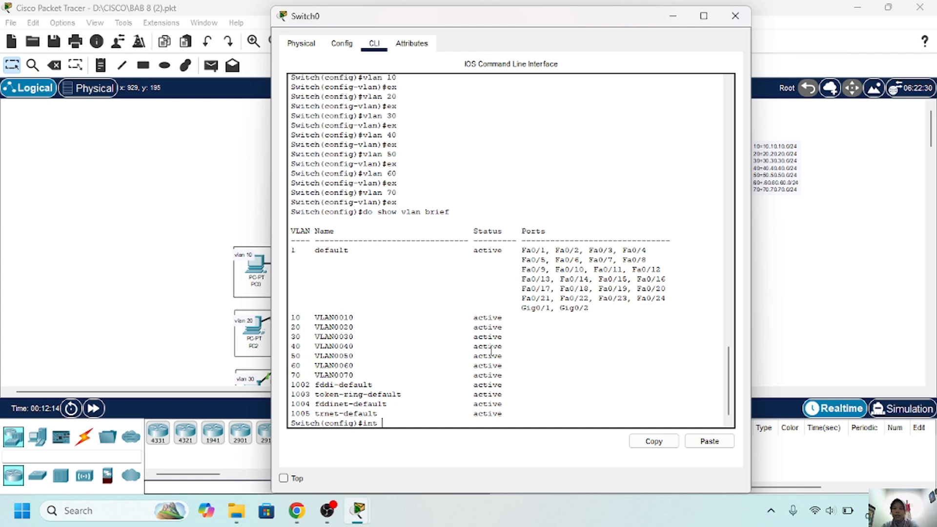
{"action": "type", "text": "range fa0/1-4"}
{"action": "key", "text": "Return"}
{"action": "type", "text": "s"}
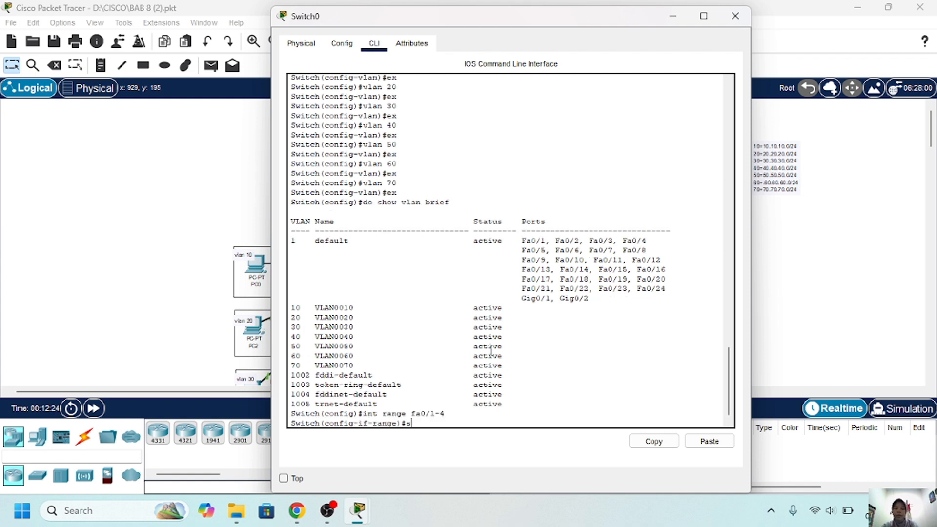
{"action": "type", "text": "ode trunk"}
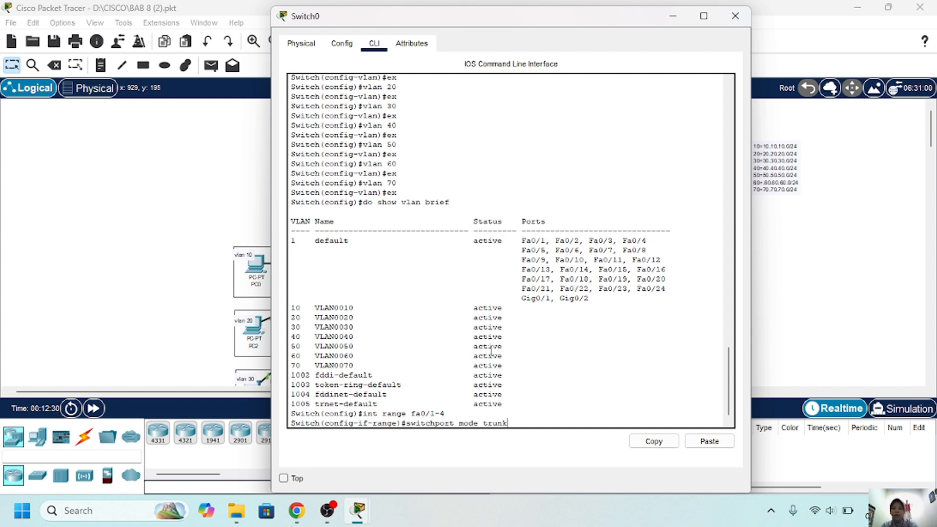
{"action": "key", "text": "Return"}
Show Switch0's interface trunk status to check the trunk ports and their allowed VLANs.
{"action": "key", "text": "Up"}
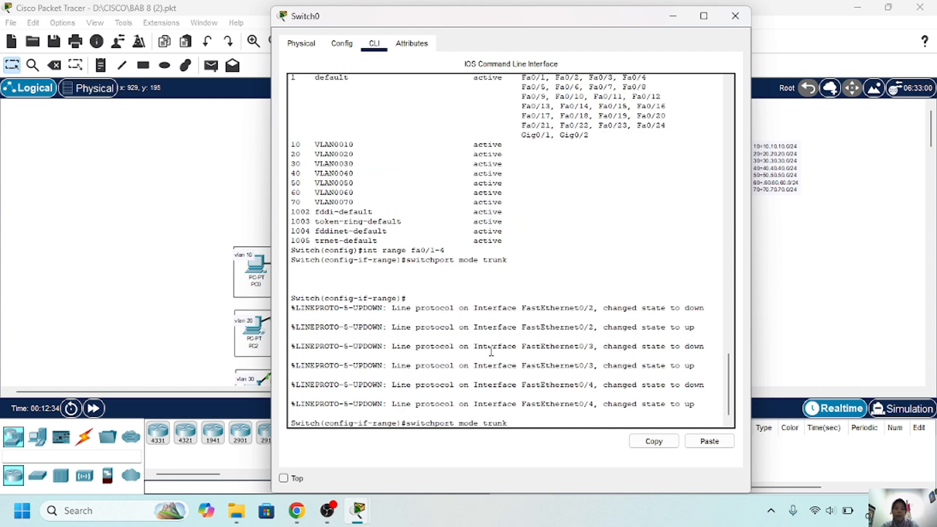
{"action": "key", "text": "Up"}
{"action": "key", "text": "Up"}
{"action": "key", "text": "Up"}
{"action": "key", "text": "Down"}
{"action": "key", "text": "BackSpace"}
{"action": "key", "text": "BackSpace"}
{"action": "key", "text": "BackSpace"}
{"action": "key", "text": "BackSpace"}
{"action": "key", "text": "BackSpace"}
{"action": "key", "text": "BackSpace"}
{"action": "key", "text": "BackSpace"}
{"action": "key", "text": "BackSpace"}
{"action": "key", "text": "BackSpace"}
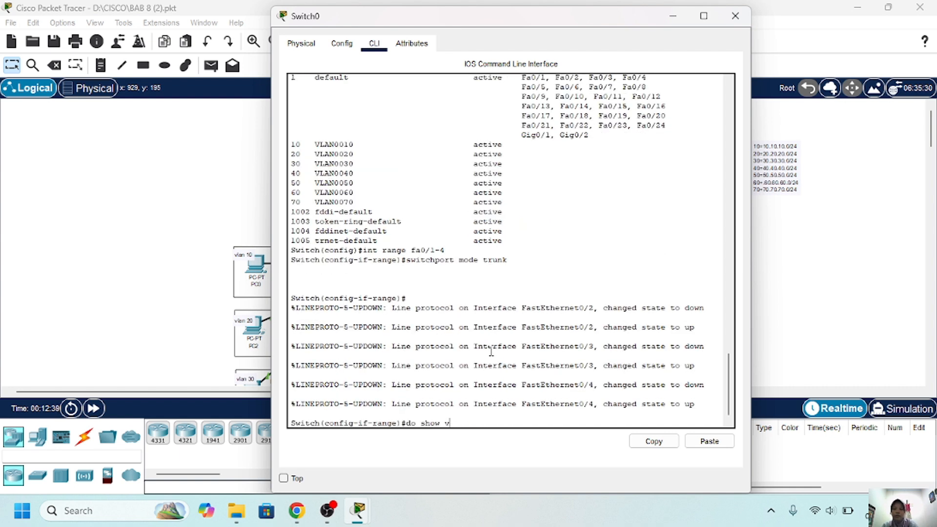
{"action": "type", "text": "int trunk"}
{"action": "key", "text": "Return"}
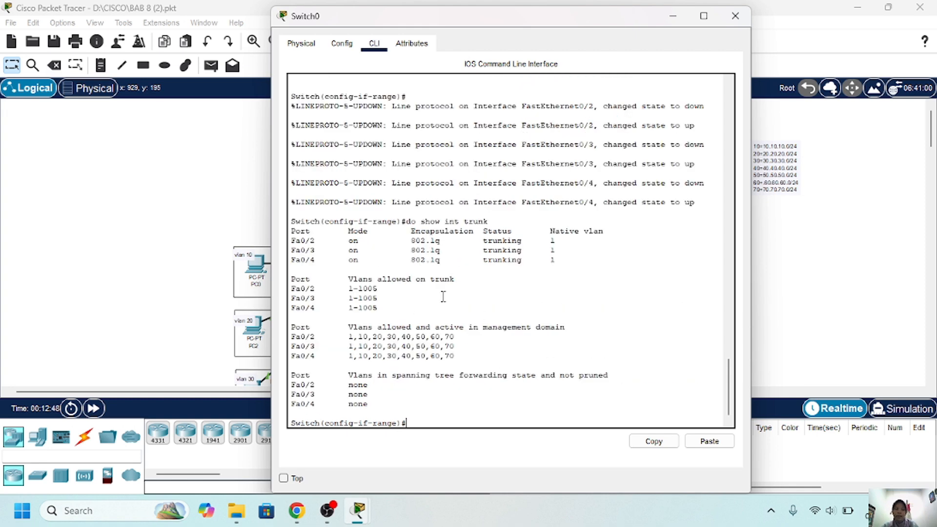
Set interface fa0/1 on Switch1 to switchport trunk mode.
{"action": "left_click", "coordinate": [672, 16]}
{"action": "left_click", "coordinate": [407, 266]}
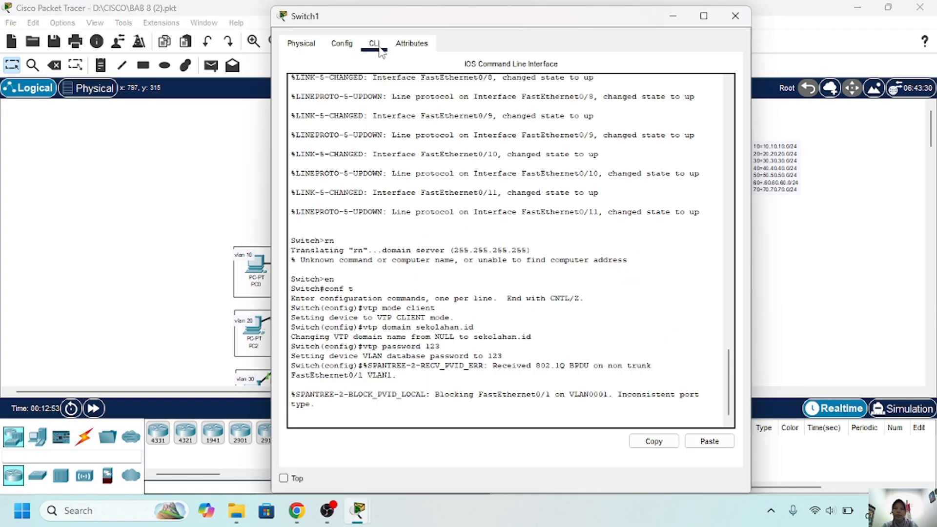
{"action": "key", "text": "Return"}
{"action": "type", "text": "int"}
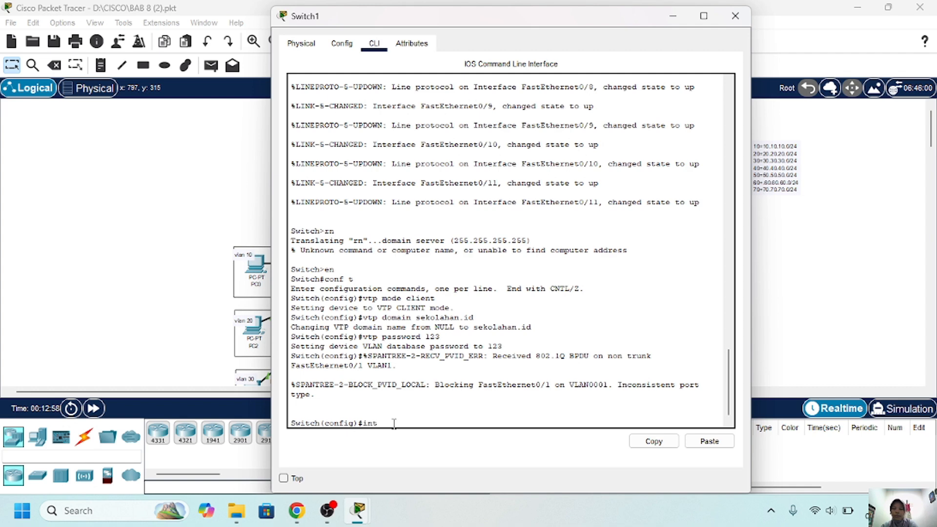
{"action": "type", "text": " fa0/1"}
{"action": "key", "text": "Return"}
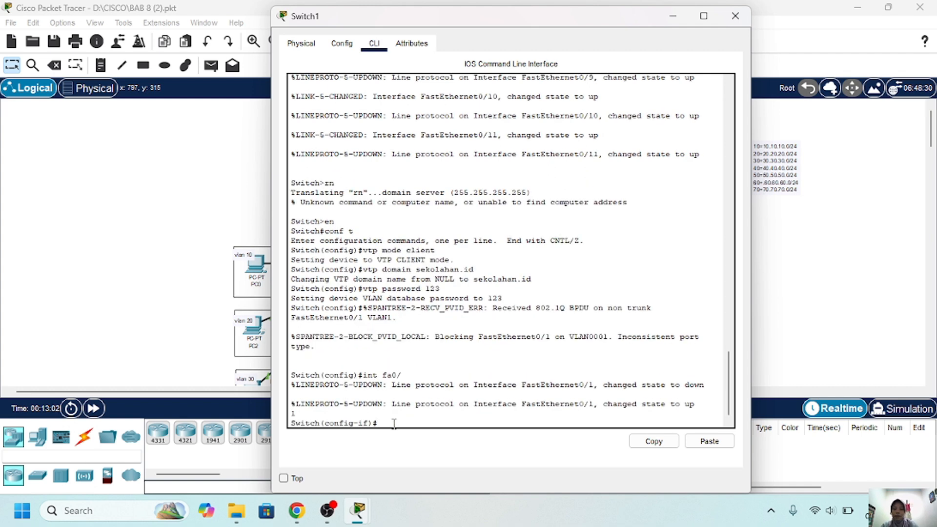
{"action": "key", "text": "Up"}
{"action": "key", "text": "Return"}
{"action": "type", "text": "swi"}
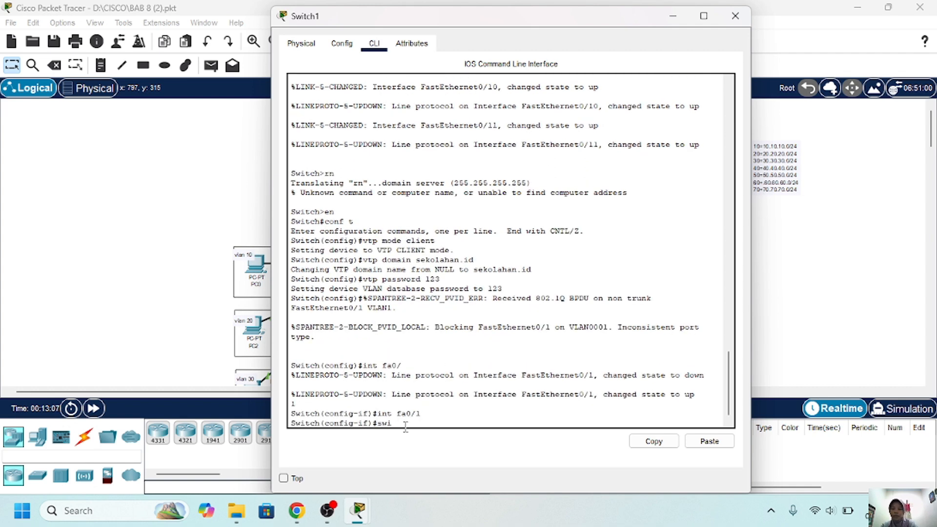
{"action": "type", "text": "tchport mode trunk"}
{"action": "key", "text": "Return"}
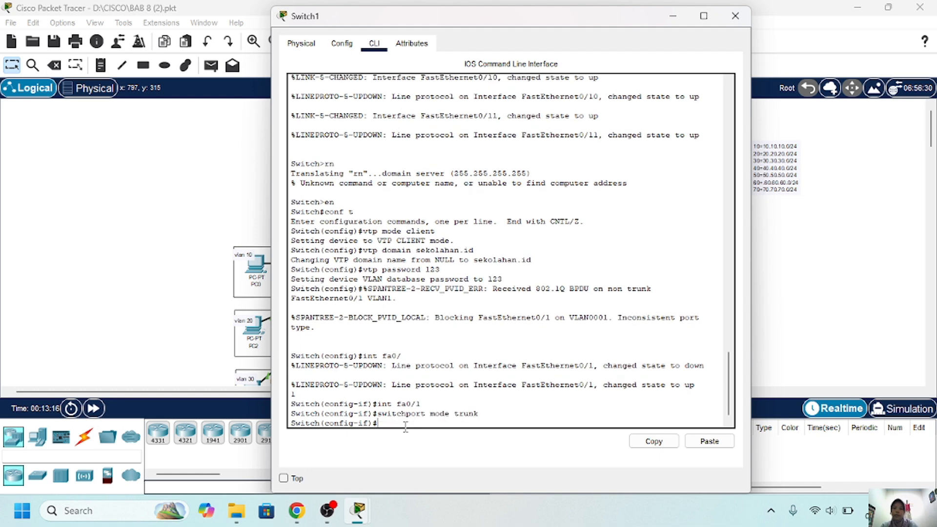
Set interface fa0/1 on Switch2 to switchport trunk mode.
{"action": "left_click", "coordinate": [670, 14]}
{"action": "left_click", "coordinate": [465, 308]}
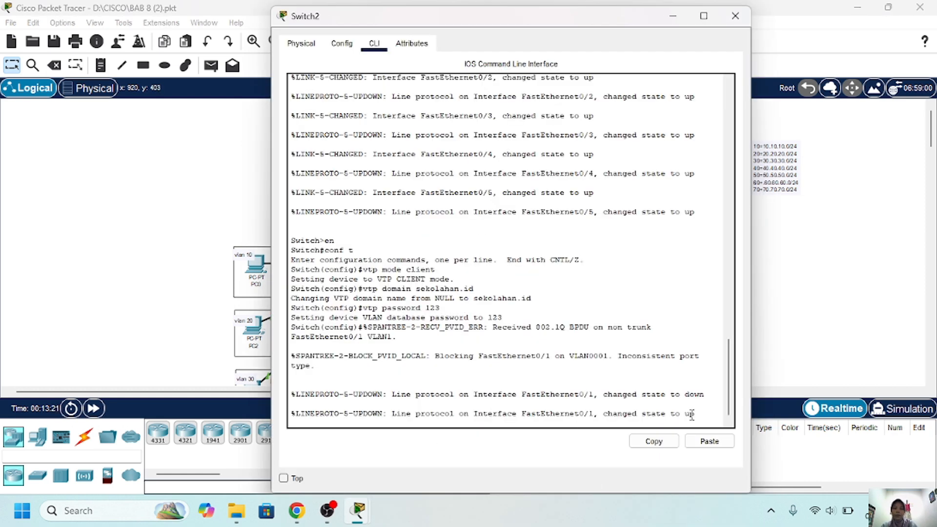
{"action": "key", "text": "Return"}
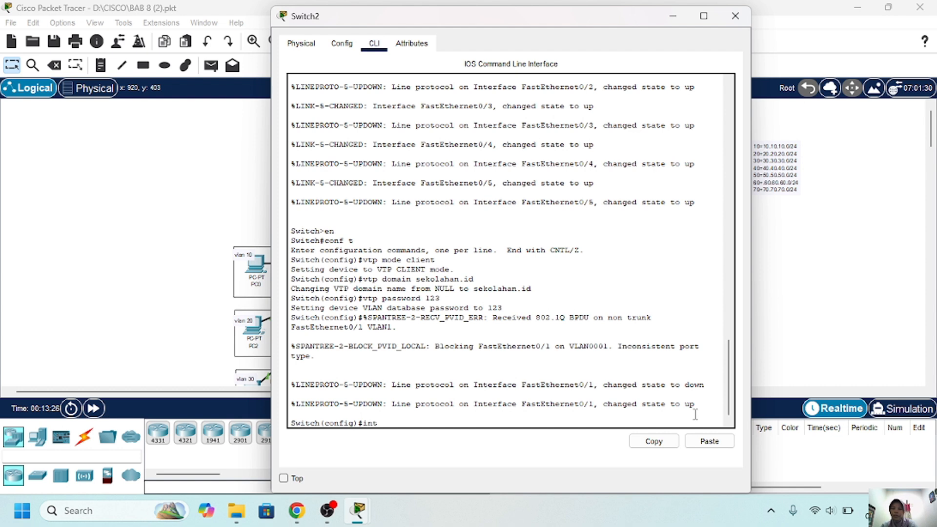
{"action": "type", "text": "int fa0/1"}
{"action": "key", "text": "Return"}
{"action": "type", "text": "switc"}
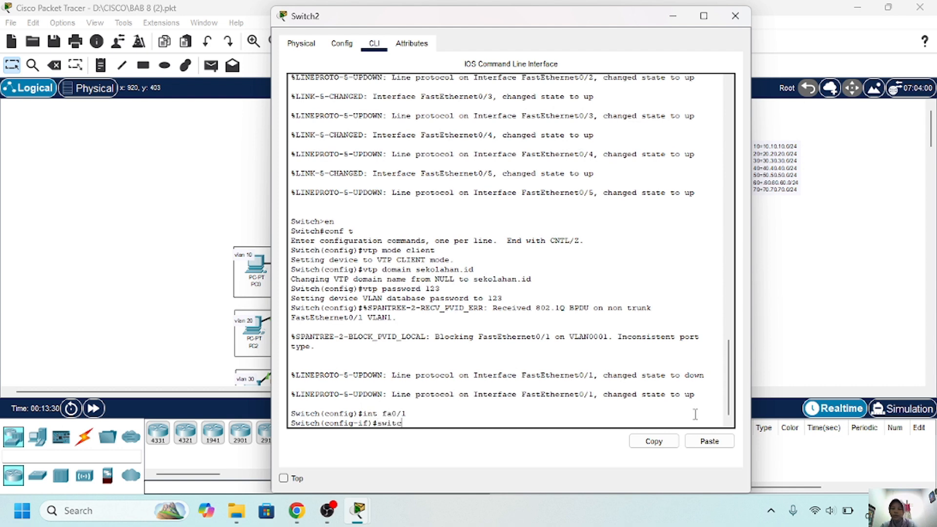
{"action": "type", "text": "hport mode trunk"}
{"action": "key", "text": "Return"}
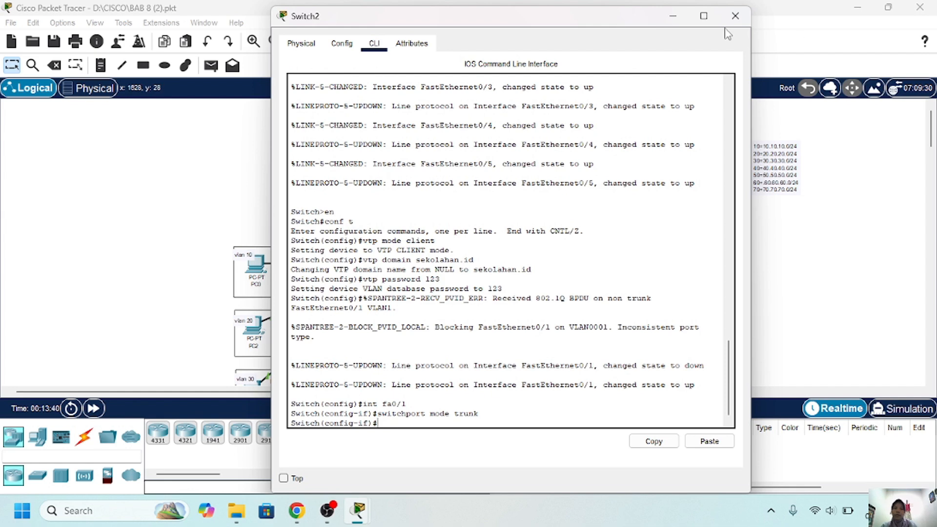
Set interface fa0/1 on Switch3 to switchport trunk mode.
{"action": "left_click", "coordinate": [735, 16]}
{"action": "left_click", "coordinate": [533, 266]}
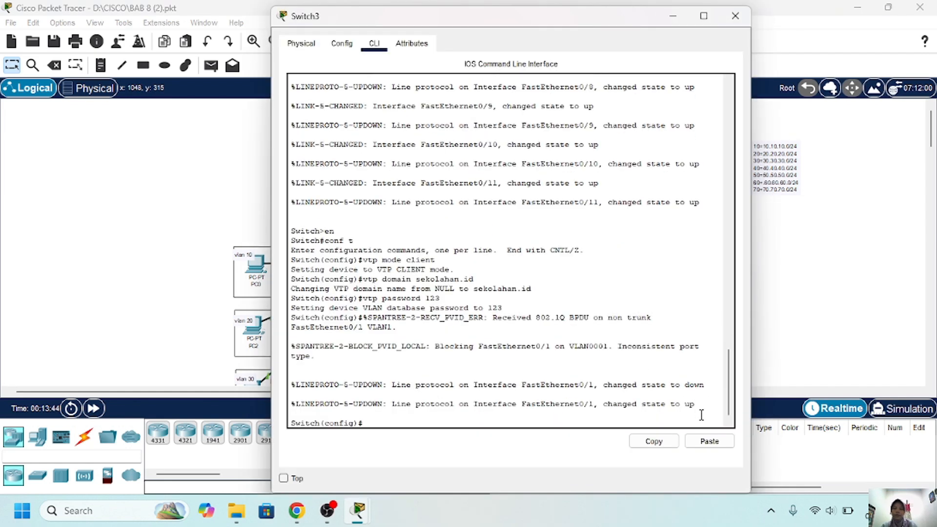
{"action": "type", "text": "int fa0/1"}
{"action": "key", "text": "Return"}
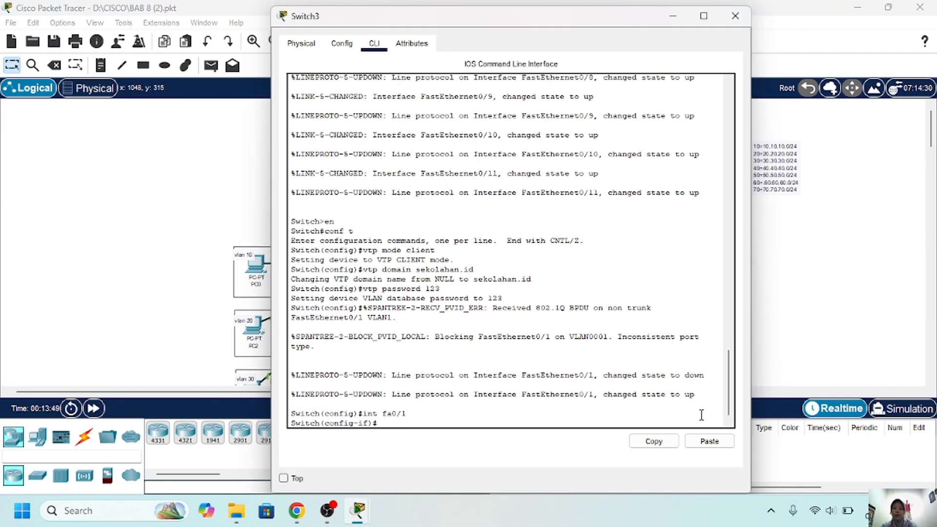
{"action": "type", "text": "switchport mode trunk"}
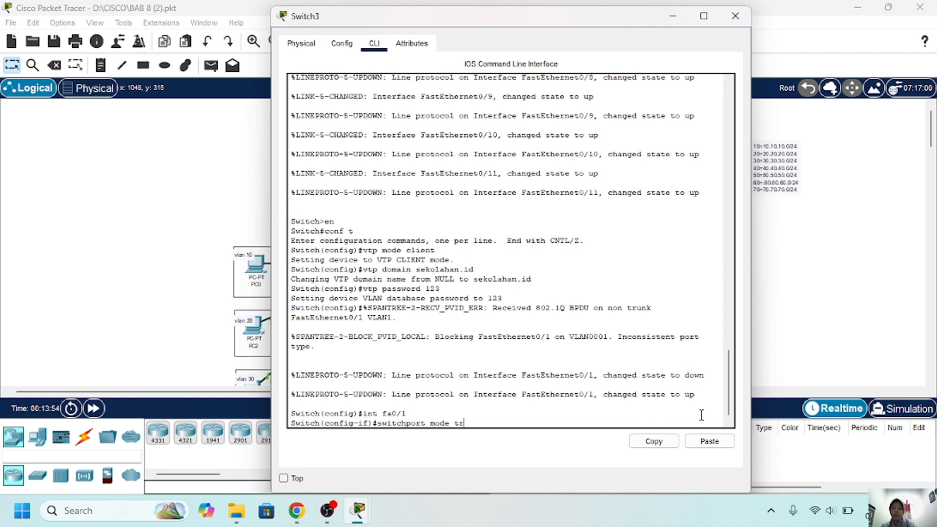
{"action": "key", "text": "Return"}
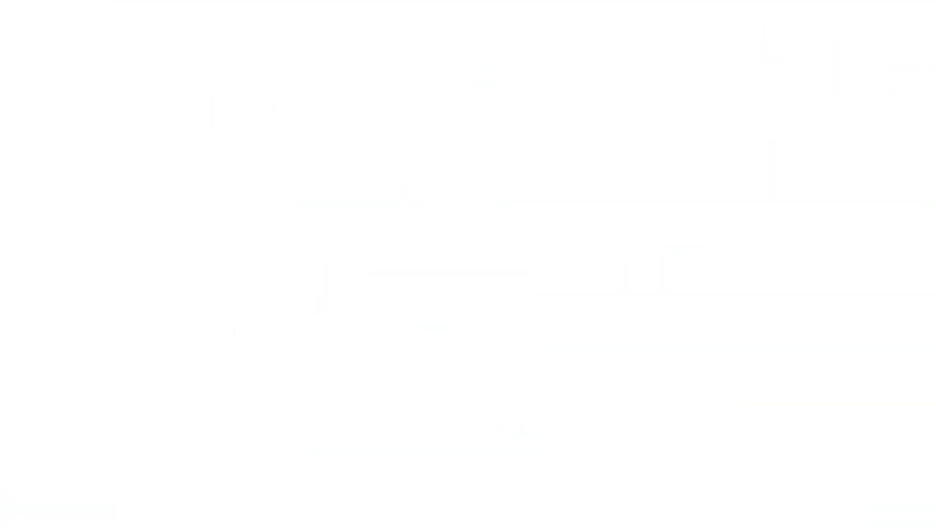
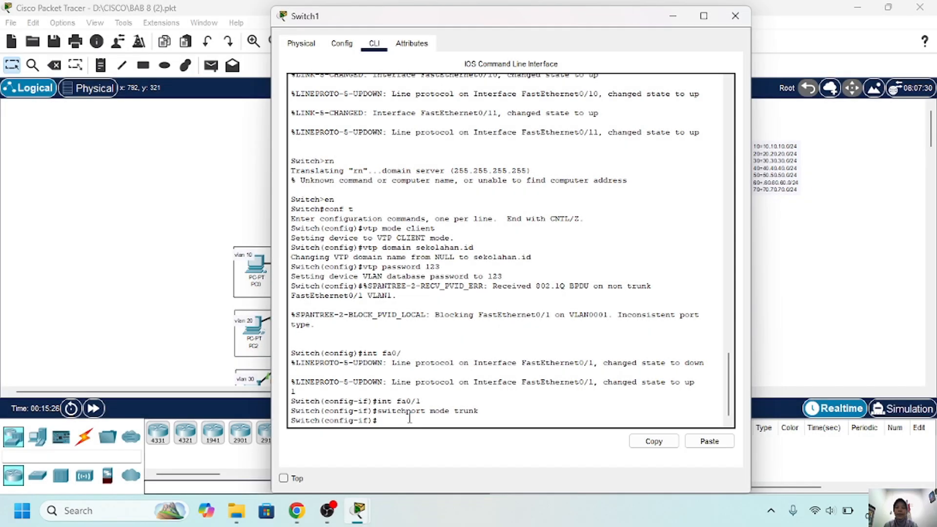
{"action": "type", "text": "vtp mode client"}
{"action": "key", "text": "BackSpace"}
{"action": "key", "text": "BackSpace"}
{"action": "key", "text": "BackSpace"}
{"action": "key", "text": "BackSpace"}
{"action": "key", "text": "BackSpace"}
{"action": "key", "text": "BackSpace"}
{"action": "key", "text": "BackSpace"}
{"action": "key", "text": "BackSpace"}
{"action": "key", "text": "BackSpace"}
{"action": "key", "text": "BackSpace"}
{"action": "key", "text": "BackSpace"}
{"action": "key", "text": "BackSpace"}
{"action": "key", "text": "BackSpace"}
{"action": "key", "text": "BackSpace"}
{"action": "key", "text": "BackSpace"}
Show Switch1's brief VLAN list from interface configuration mode to check which VLANs were propagated.
{"action": "type", "text": "do s"}
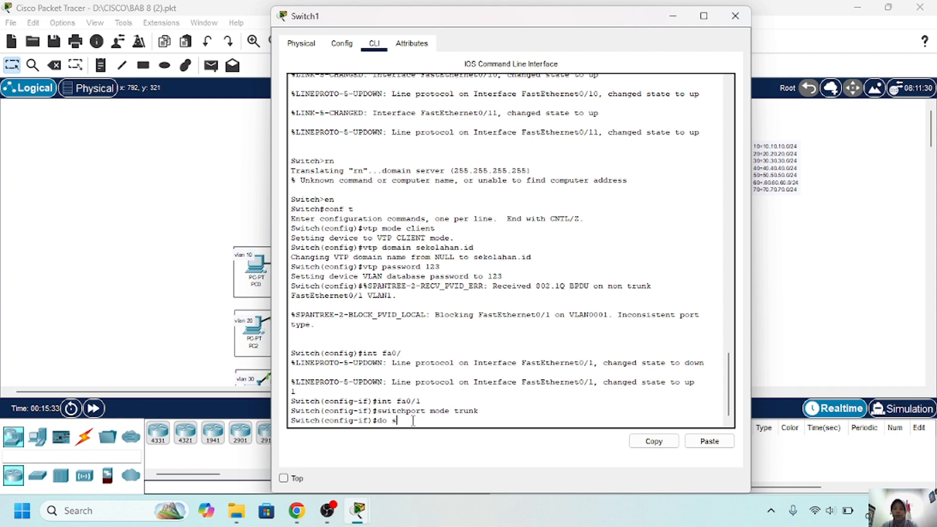
{"action": "type", "text": "how vlan brief"}
{"action": "key", "text": "Return"}
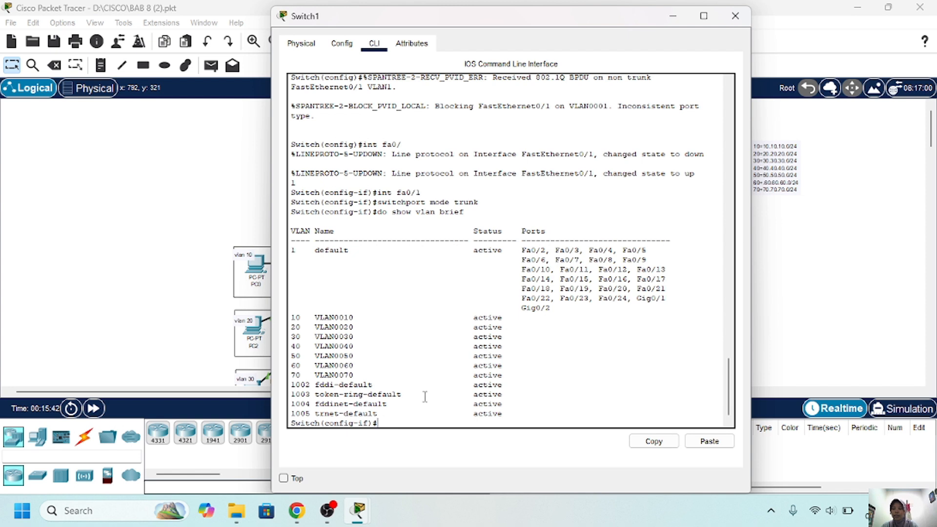
Set the interface range fa0/2-3 on Switch1 to access mode in VLAN 10 and return to global configuration mode.
{"action": "type", "text": "int range fa0/2-3"}
{"action": "key", "text": "Return"}
{"action": "type", "text": "swit"}
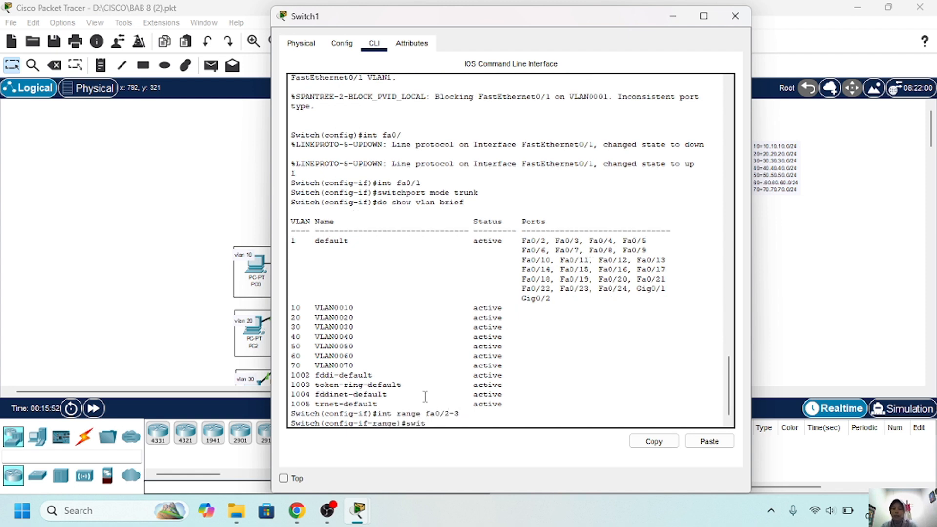
{"action": "type", "text": "chport mode access"}
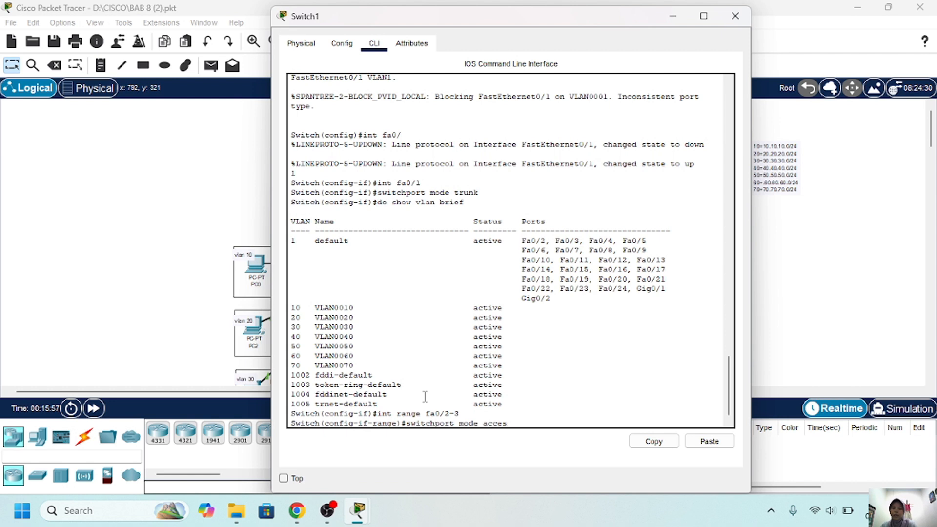
{"action": "key", "text": "Return"}
{"action": "key", "text": "Up"}
{"action": "key", "text": "BackSpace"}
{"action": "key", "text": "BackSpace"}
{"action": "key", "text": "BackSpace"}
{"action": "key", "text": "BackSpace"}
{"action": "key", "text": "BackSpace"}
{"action": "key", "text": "BackSpace"}
{"action": "key", "text": "BackSpace"}
{"action": "key", "text": "BackSpace"}
{"action": "key", "text": "BackSpace"}
{"action": "key", "text": "BackSpace"}
{"action": "key", "text": "BackSpace"}
{"action": "type", "text": "acces"}
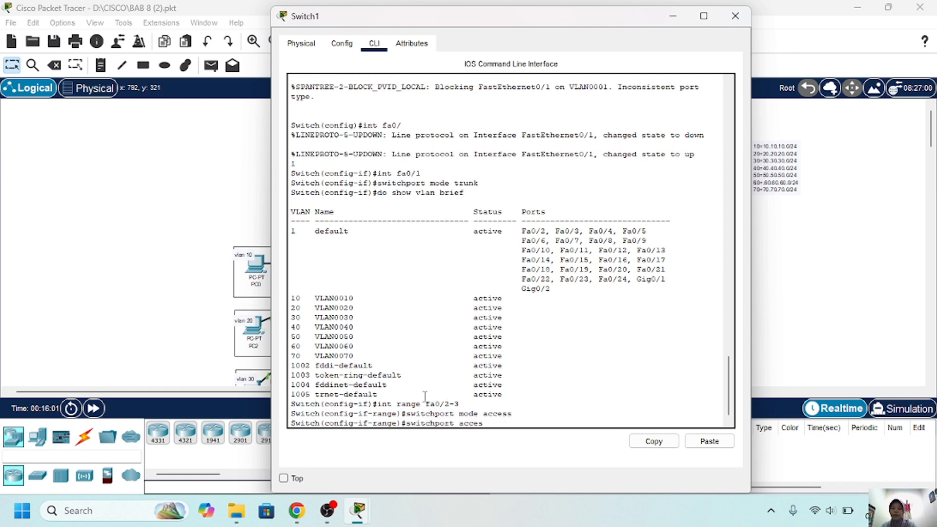
{"action": "type", "text": "s vlan 10"}
{"action": "key", "text": "Return"}
{"action": "type", "text": "ex"}
{"action": "key", "text": "Return"}
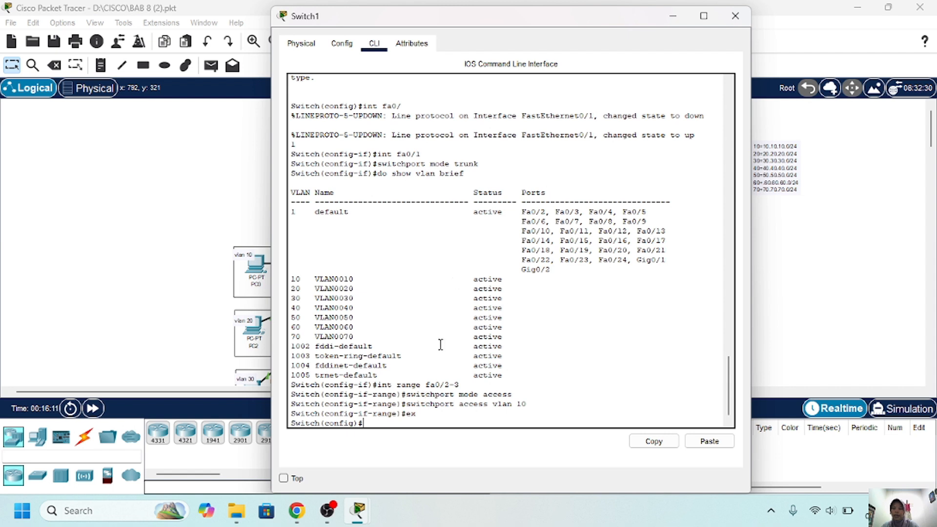
Set the interface range fa0/4-5 on Switch1 to access mode in VLAN 20 and return to global configuration mode.
{"action": "type", "text": "int ran"}
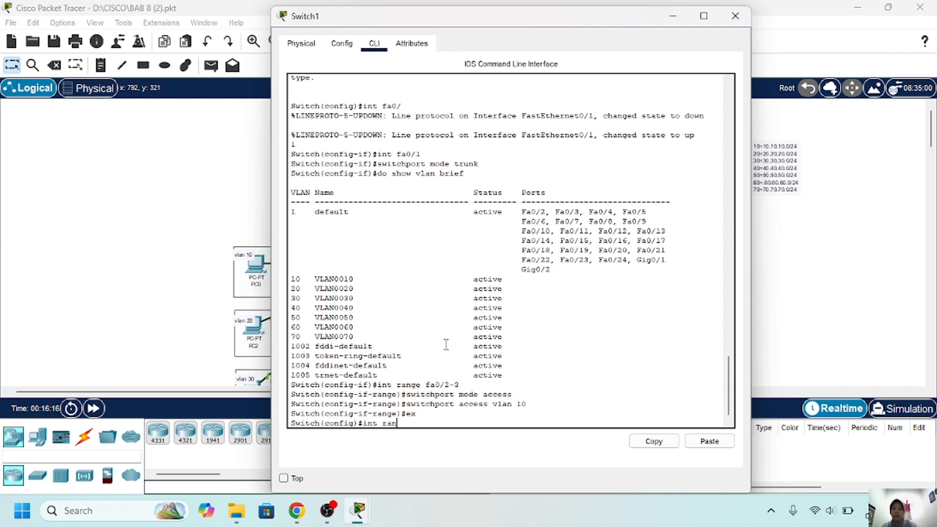
{"action": "type", "text": "ge fa0/4-5"}
{"action": "key", "text": "Return"}
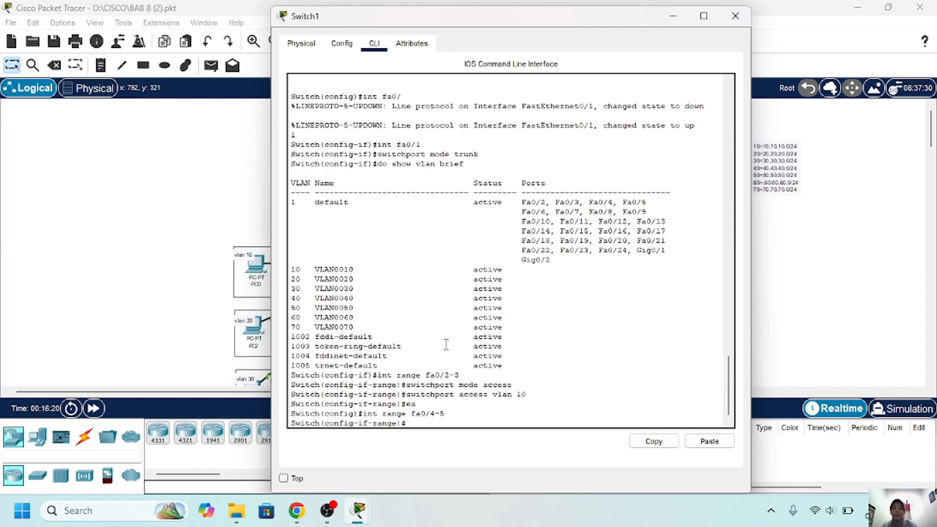
{"action": "type", "text": "switchport mode access"}
{"action": "key", "text": "Return"}
{"action": "type", "text": "switchport access vlan"}
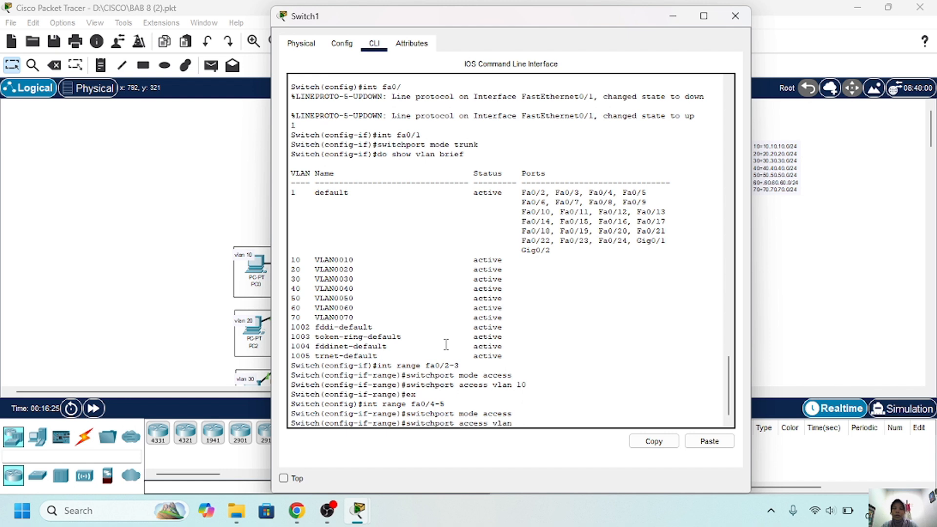
{"action": "type", "text": " 20"}
{"action": "key", "text": "Return"}
{"action": "type", "text": "ex"}
{"action": "key", "text": "Return"}
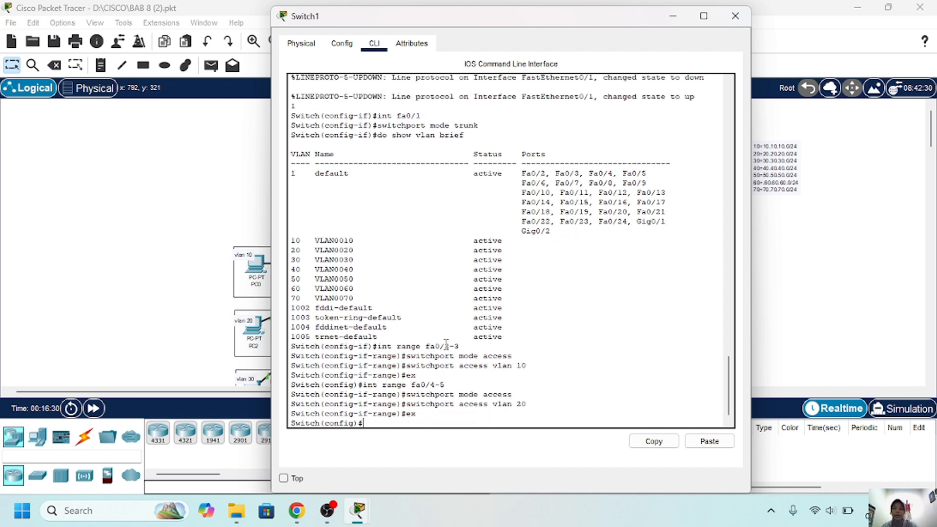
Set the interface range fa0/6-7 on Switch1 to access mode in VLAN 30 and return to global configuration mode.
{"action": "type", "text": "int range fa0/6"}
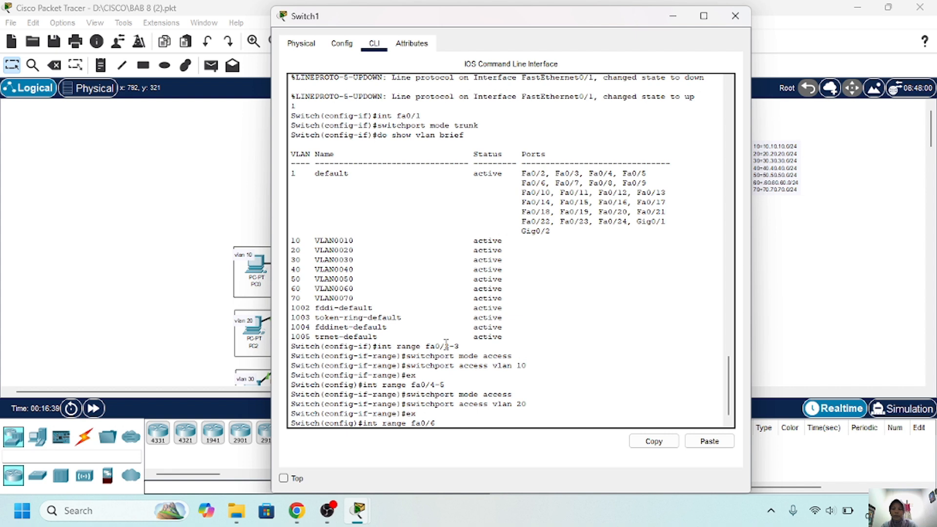
{"action": "type", "text": "-7"}
{"action": "key", "text": "Return"}
{"action": "type", "text": "switchport mode access"}
{"action": "key", "text": "Return"}
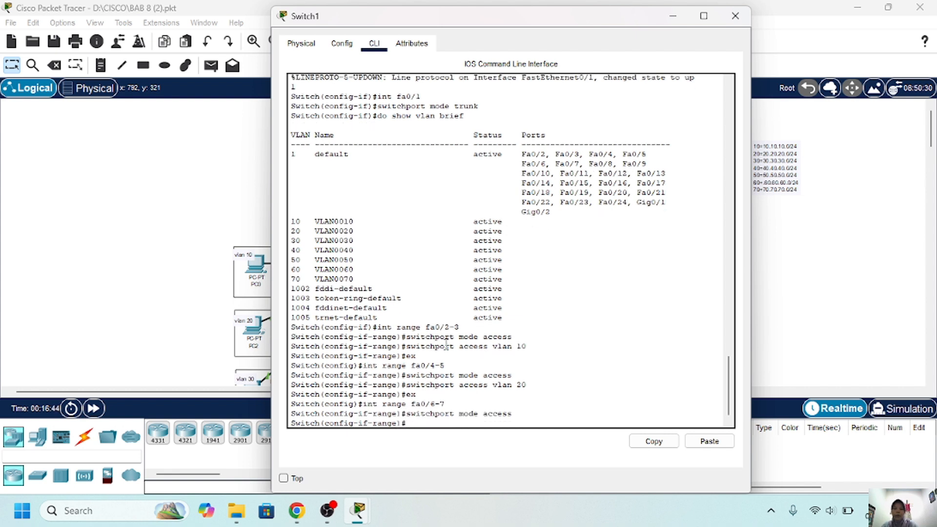
{"action": "type", "text": "switchport access vlan 30"}
{"action": "key", "text": "Return"}
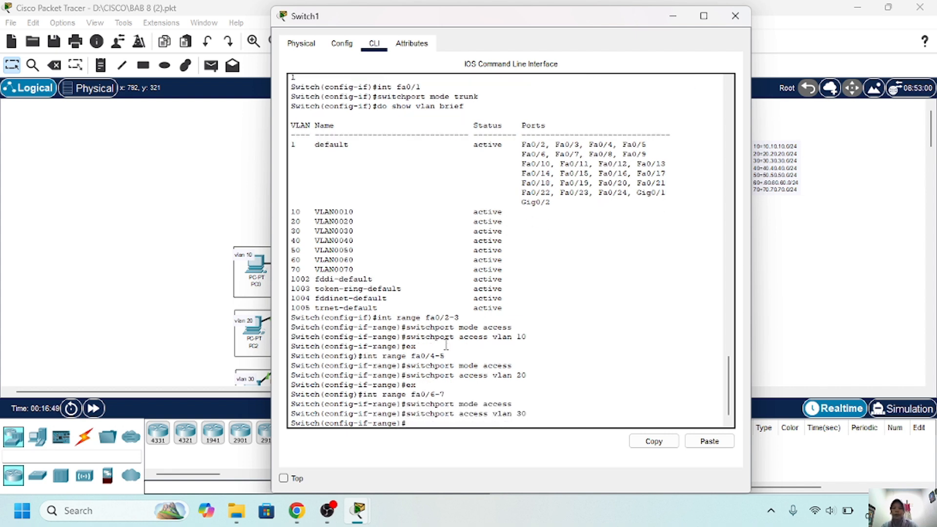
{"action": "type", "text": "ex"}
{"action": "key", "text": "Return"}
Set the interface range fa0/8-9 on Switch1 to access mode in VLAN 40 and return to global configuration mode.
{"action": "type", "text": "int range"}
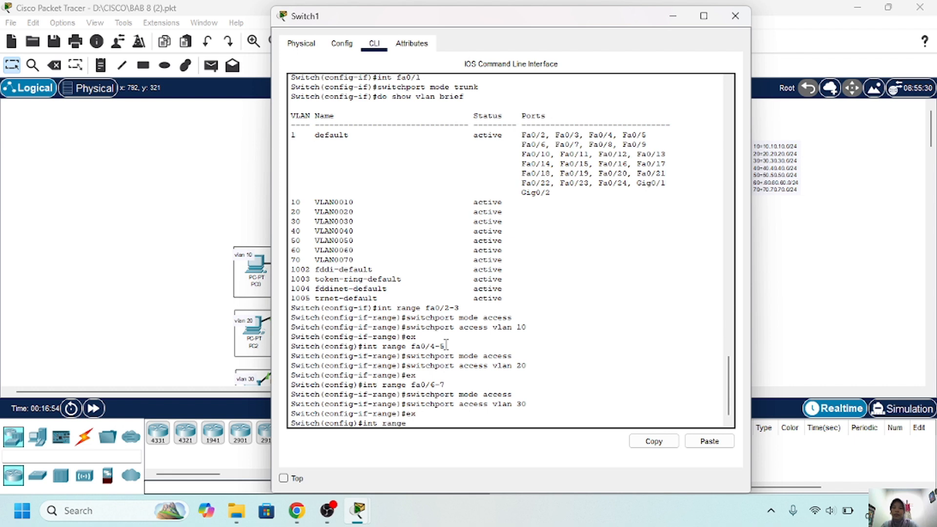
{"action": "type", "text": " fa0/8-9"}
{"action": "key", "text": "Return"}
{"action": "type", "text": "switchport mode access"}
{"action": "key", "text": "Return"}
{"action": "type", "text": "switchport access vlan "}
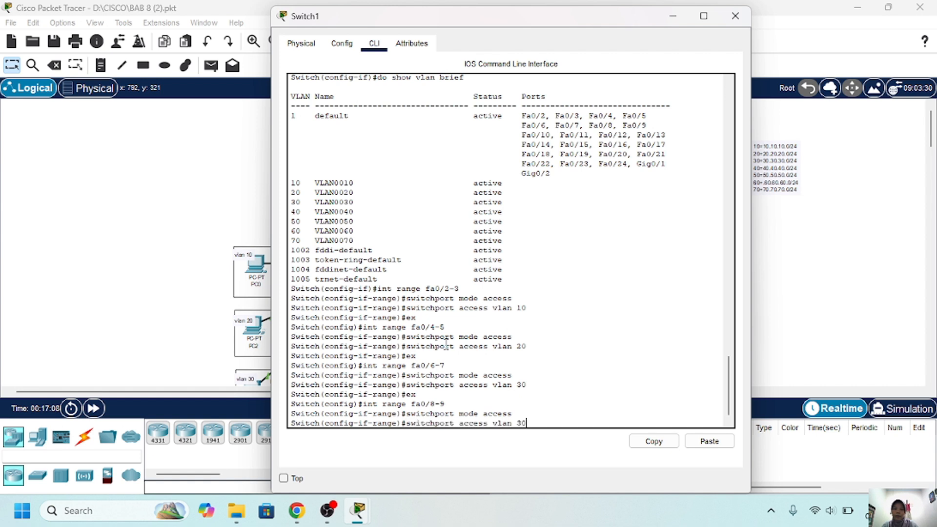
{"action": "type", "text": "40"}
{"action": "key", "text": "Return"}
{"action": "type", "text": "ex"}
{"action": "key", "text": "Return"}
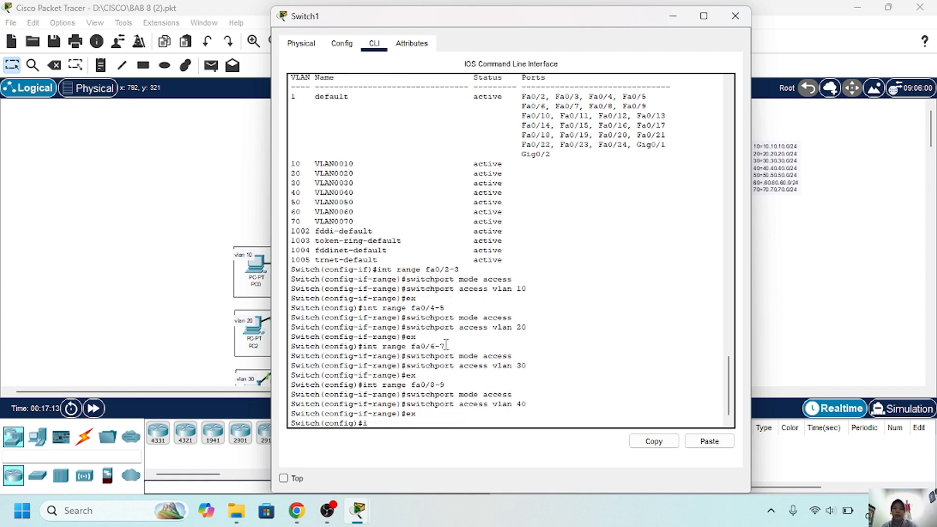
Set the interface range fa0/10-11 on Switch1 to access mode and assign it to VLAN 50.
{"action": "type", "text": "int range fa0/10-11"}
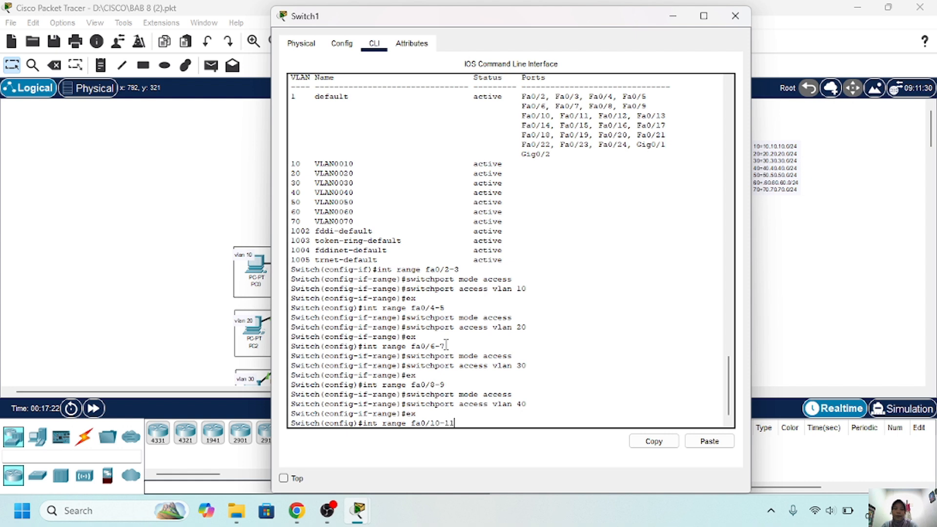
{"action": "key", "text": "Return"}
{"action": "type", "text": "switchport mode access"}
{"action": "key", "text": "Return"}
{"action": "type", "text": "ex"}
{"action": "key", "text": "BackSpace"}
{"action": "key", "text": "BackSpace"}
{"action": "type", "text": "switchport access vlan "}
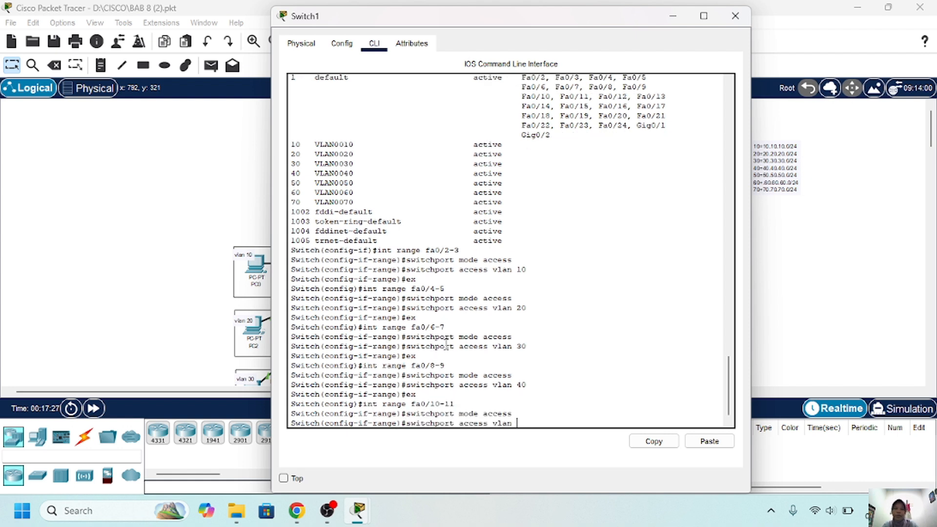
{"action": "type", "text": "50"}
{"action": "key", "text": "Return"}
{"action": "key", "text": "Up"}
{"action": "key", "text": "Up"}
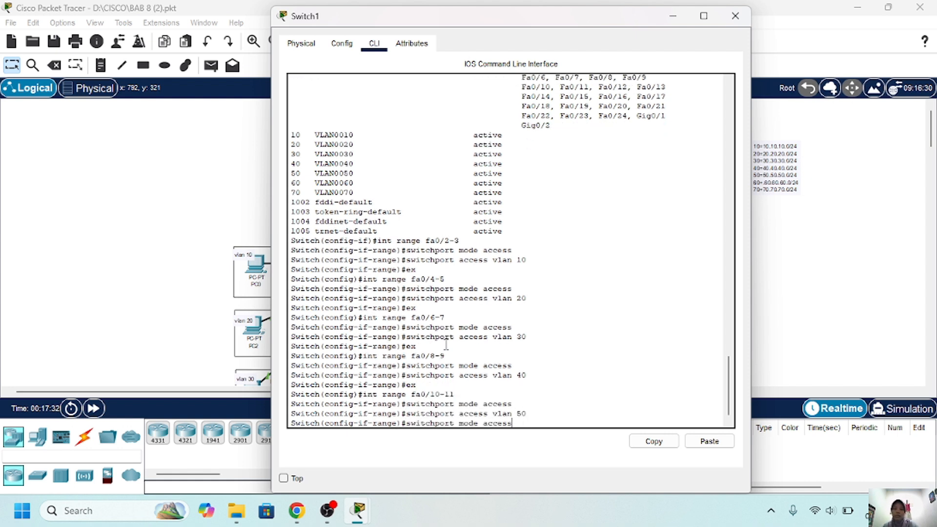
{"action": "key", "text": "BackSpace"}
{"action": "key", "text": "BackSpace"}
{"action": "key", "text": "BackSpace"}
{"action": "key", "text": "BackSpace"}
{"action": "key", "text": "BackSpace"}
{"action": "key", "text": "BackSpace"}
{"action": "key", "text": "BackSpace"}
{"action": "key", "text": "BackSpace"}
{"action": "key", "text": "BackSpace"}
{"action": "key", "text": "BackSpace"}
{"action": "key", "text": "BackSpace"}
{"action": "key", "text": "BackSpace"}
{"action": "key", "text": "BackSpace"}
{"action": "key", "text": "BackSpace"}
{"action": "key", "text": "BackSpace"}
{"action": "key", "text": "BackSpace"}
{"action": "key", "text": "BackSpace"}
{"action": "key", "text": "BackSpace"}
{"action": "key", "text": "BackSpace"}
{"action": "key", "text": "BackSpace"}
Return Switch1 to global configuration mode and display its brief VLAN table to check the port assignments.
{"action": "type", "text": "ex"}
{"action": "key", "text": "Return"}
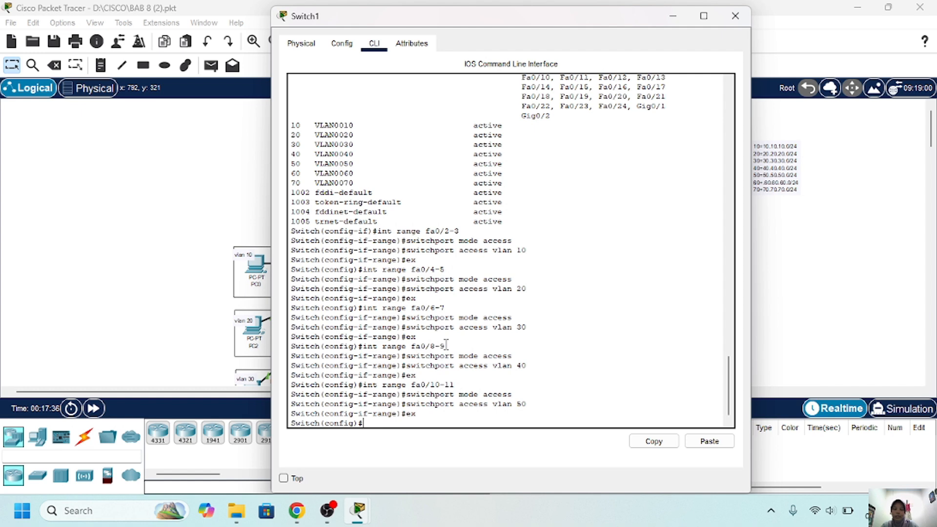
{"action": "type", "text": "do show vlan brief"}
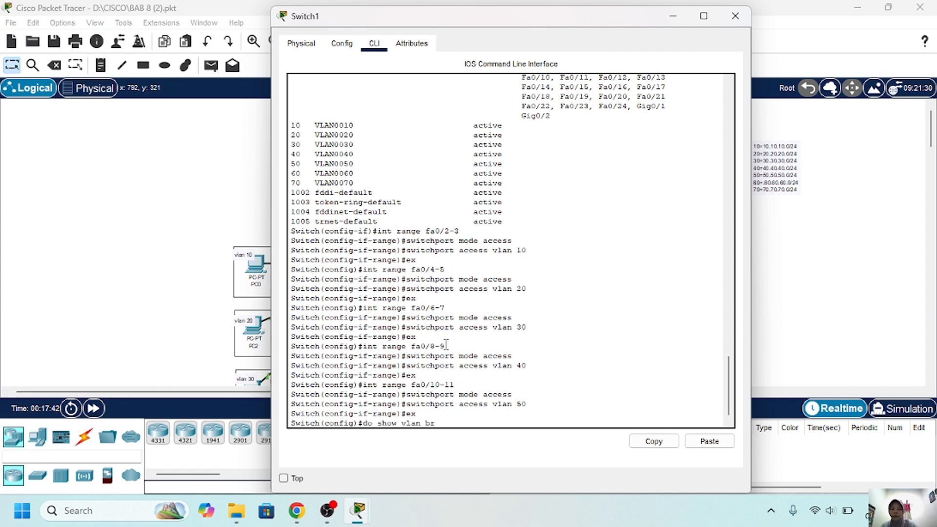
{"action": "key", "text": "Return"}
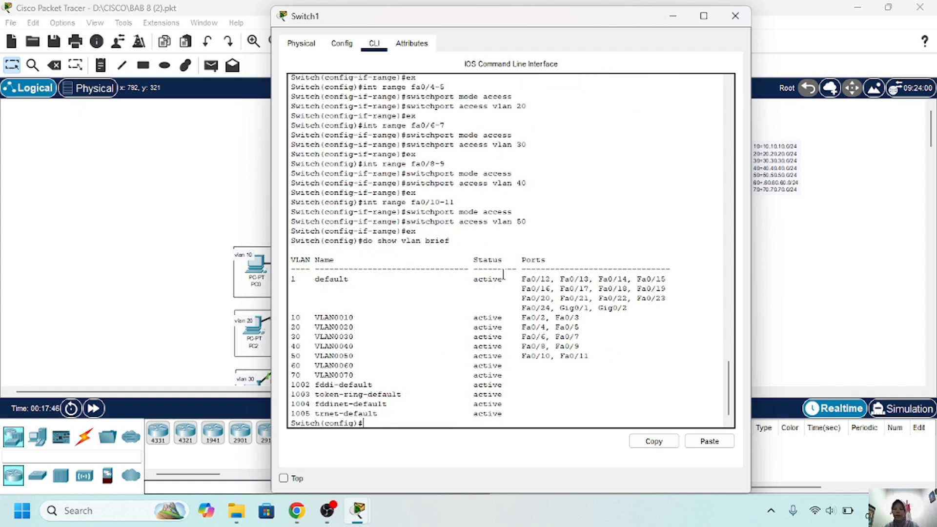
{"action": "left_click", "coordinate": [674, 16]}
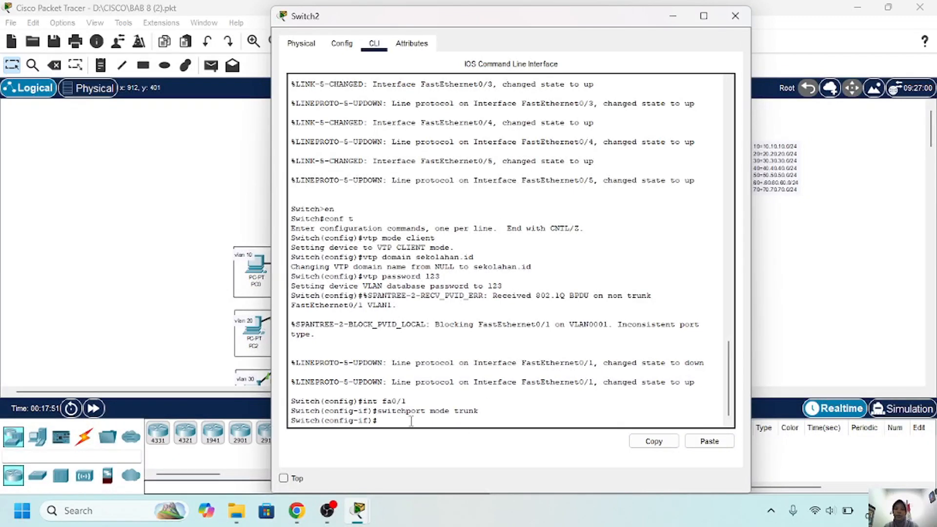
On Switch2, leave the fa0/1 configuration and set the interface range fa0/2-3 to access mode.
{"action": "key", "text": "Return"}
{"action": "type", "text": "int "}
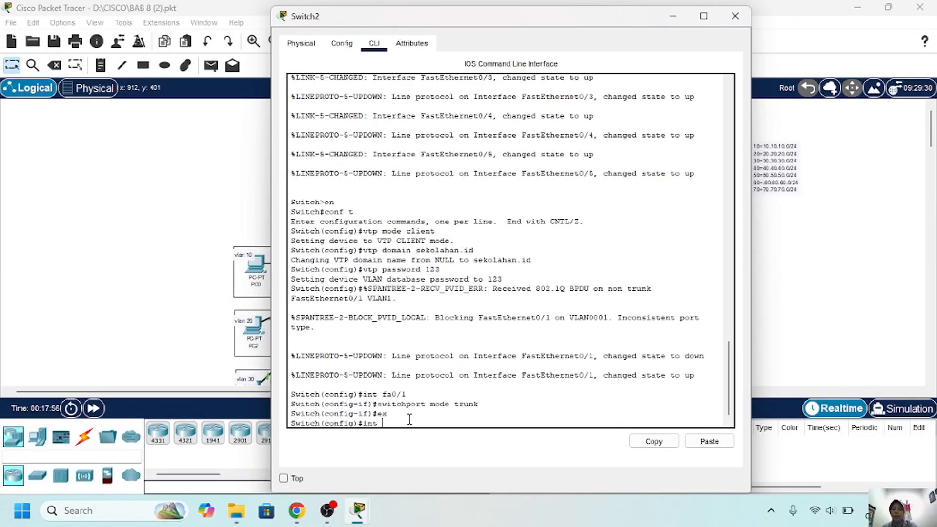
{"action": "type", "text": "fa0/2-3"}
{"action": "key", "text": "Return"}
{"action": "key", "text": "Up"}
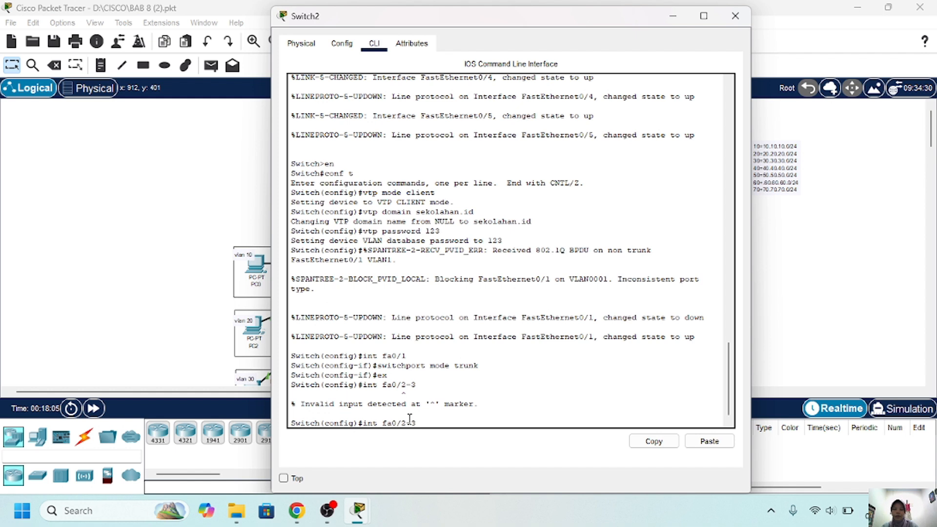
{"action": "type", "text": "range"}
{"action": "key", "text": "Return"}
{"action": "type", "text": "swi"}
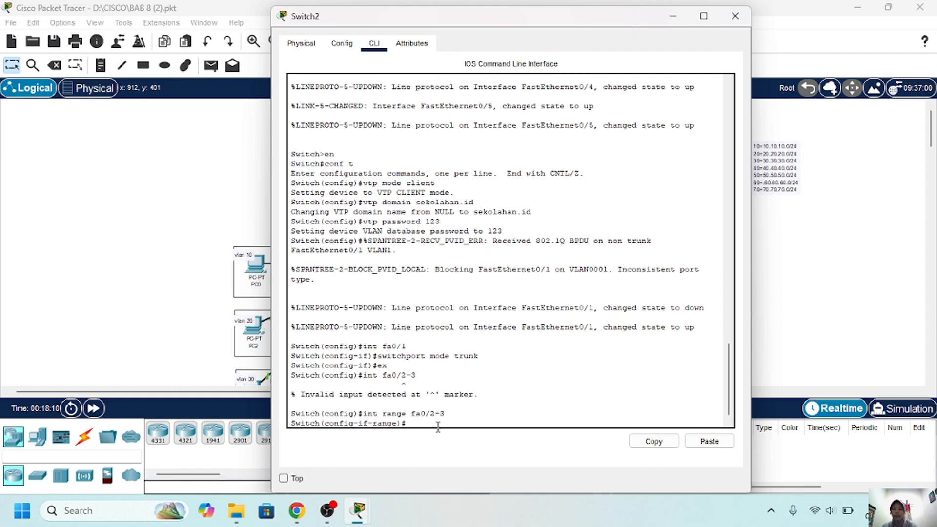
{"action": "type", "text": "tchport mode access"}
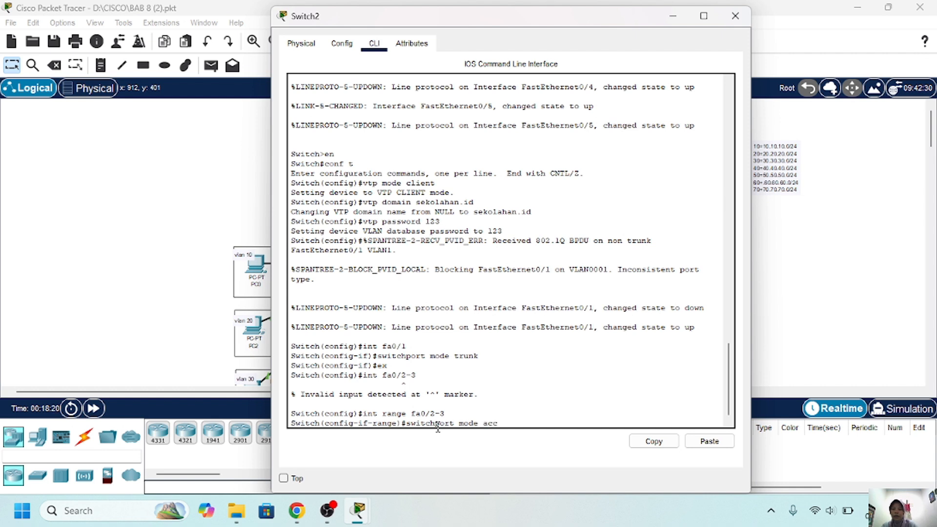
{"action": "key", "text": "Return"}
Assign the interface range fa0/2-3 on Switch2 to VLAN 60 and return to global configuration mode.
{"action": "key", "text": "Up"}
{"action": "key", "text": "BackSpace"}
{"action": "key", "text": "BackSpace"}
{"action": "key", "text": "BackSpace"}
{"action": "key", "text": "BackSpace"}
{"action": "key", "text": "BackSpace"}
{"action": "key", "text": "BackSpace"}
{"action": "key", "text": "BackSpace"}
{"action": "key", "text": "BackSpace"}
{"action": "key", "text": "BackSpace"}
{"action": "key", "text": "BackSpace"}
{"action": "key", "text": "BackSpace"}
{"action": "type", "text": "acce"}
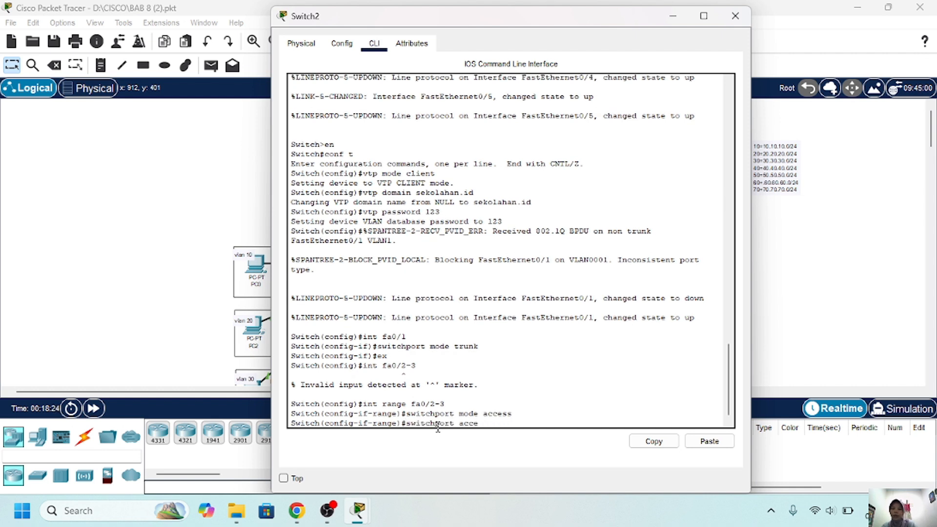
{"action": "type", "text": "ss vlan 60"}
{"action": "key", "text": "Return"}
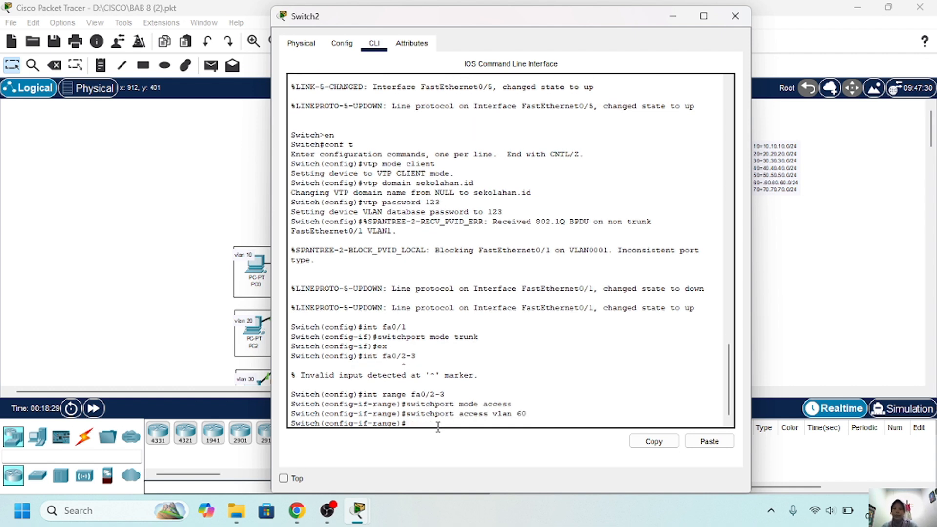
{"action": "type", "text": "ex"}
{"action": "key", "text": "Return"}
Set the interface range fa0/4-5 on Switch2 to access mode in VLAN 70 and return to global configuration mode.
{"action": "type", "text": "in"}
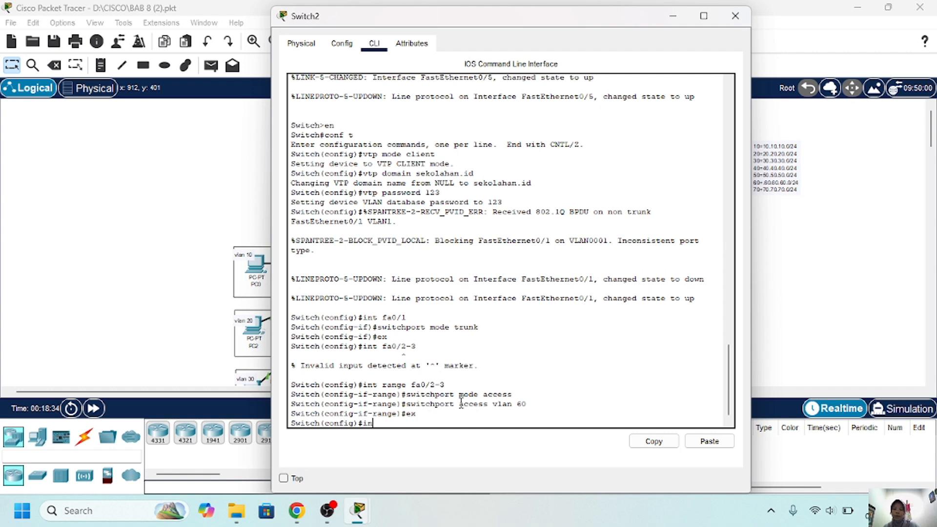
{"action": "type", "text": "t range fa0/4-5"}
{"action": "key", "text": "Return"}
{"action": "key", "text": "Up"}
{"action": "key", "text": "Up"}
{"action": "key", "text": "Up"}
{"action": "key", "text": "Return"}
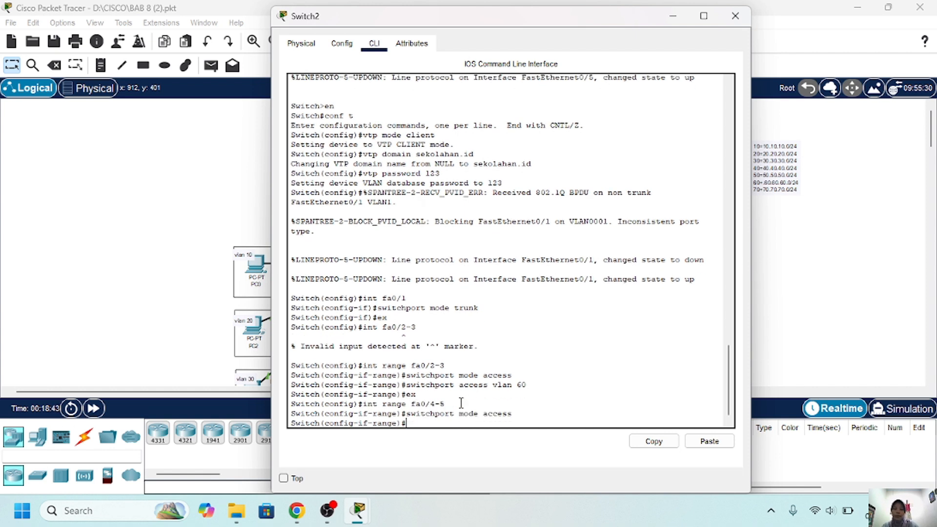
{"action": "key", "text": "Up"}
{"action": "key", "text": "Up"}
{"action": "key", "text": "Up"}
{"action": "key", "text": "BackSpace"}
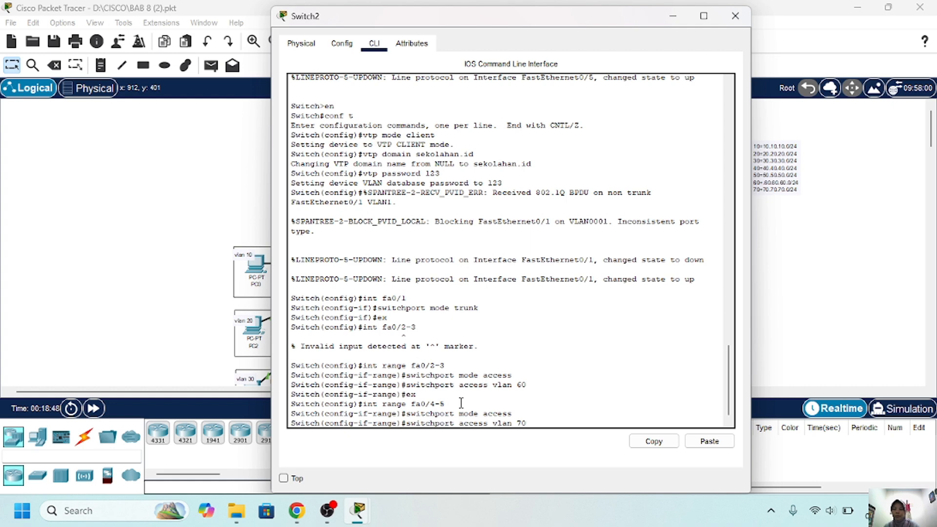
{"action": "key", "text": "Return"}
{"action": "type", "text": "ex"}
{"action": "key", "text": "Return"}
Display the brief VLAN table on Switch2 to check its port assignments, and put its window away.
{"action": "type", "text": "do show b"}
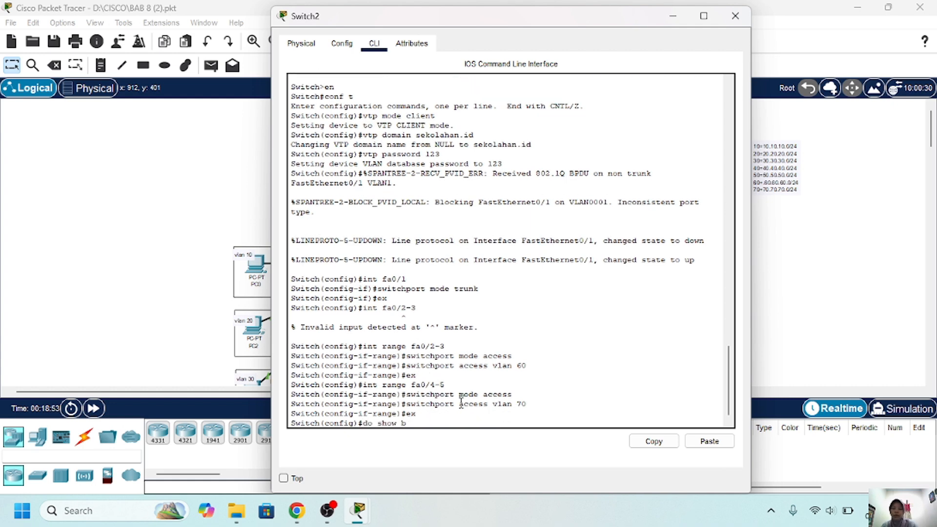
{"action": "key", "text": "BackSpace"}
{"action": "type", "text": "vlan brief"}
{"action": "key", "text": "Return"}
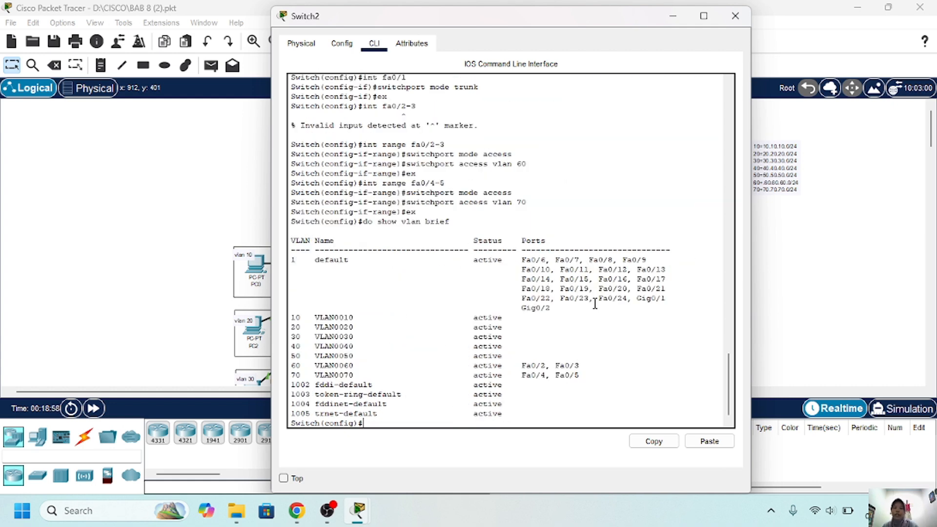
{"action": "left_click", "coordinate": [681, 20]}
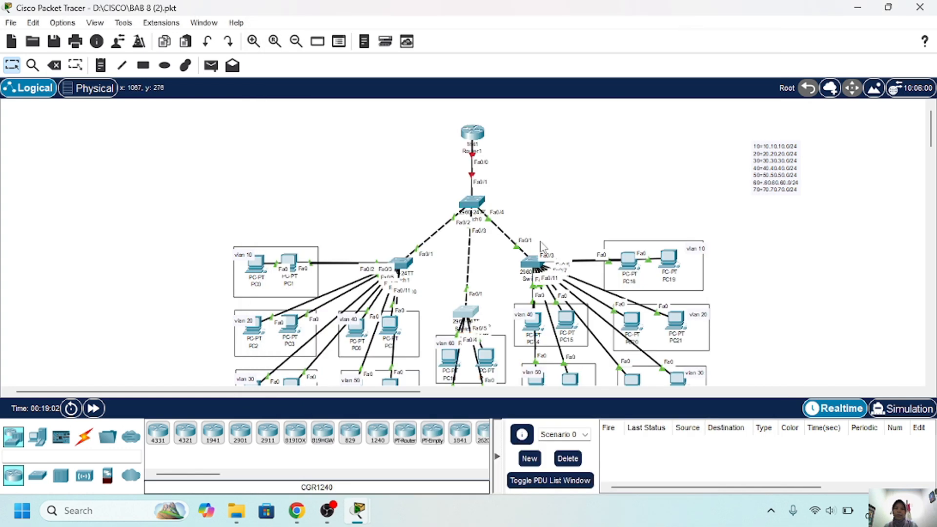
On Switch3, leave the fa0/1 configuration and set the interface range fa0/2-3 to access mode.
{"action": "left_click", "coordinate": [529, 260]}
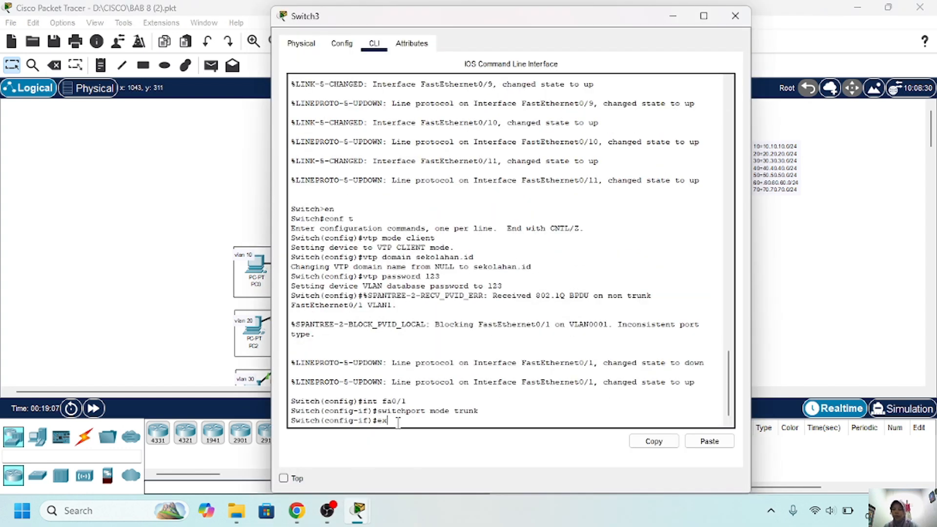
{"action": "key", "text": "Return"}
{"action": "type", "text": "int range "}
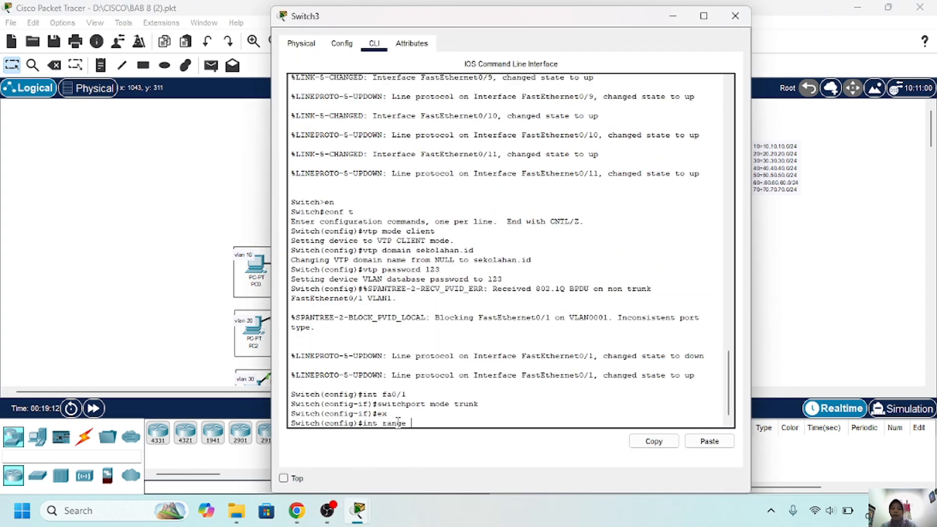
{"action": "type", "text": "fa0/2-3"}
{"action": "key", "text": "Return"}
{"action": "key", "text": "Up"}
{"action": "key", "text": "BackSpace"}
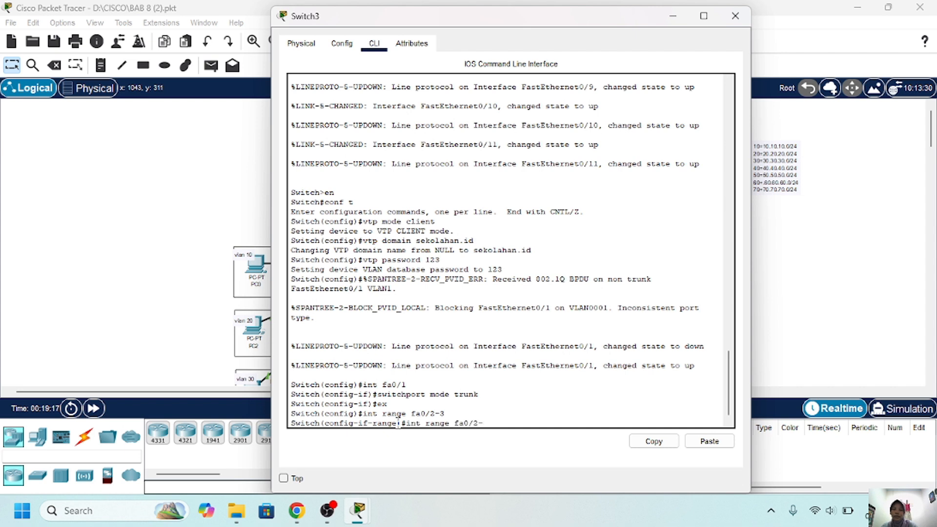
{"action": "key", "text": "BackSpace"}
{"action": "key", "text": "BackSpace"}
{"action": "key", "text": "BackSpace"}
{"action": "key", "text": "BackSpace"}
{"action": "key", "text": "BackSpace"}
{"action": "key", "text": "BackSpace"}
{"action": "key", "text": "BackSpace"}
{"action": "key", "text": "BackSpace"}
{"action": "key", "text": "BackSpace"}
{"action": "key", "text": "BackSpace"}
{"action": "key", "text": "BackSpace"}
{"action": "key", "text": "BackSpace"}
{"action": "key", "text": "BackSpace"}
{"action": "key", "text": "BackSpace"}
{"action": "key", "text": "BackSpace"}
{"action": "key", "text": "BackSpace"}
{"action": "type", "text": "switchpoert modea"}
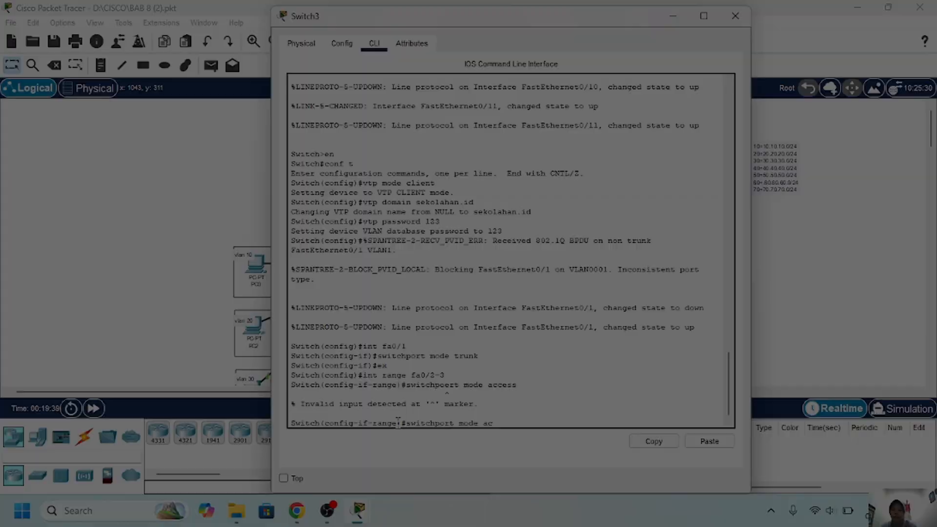
{"action": "key", "text": "Return"}
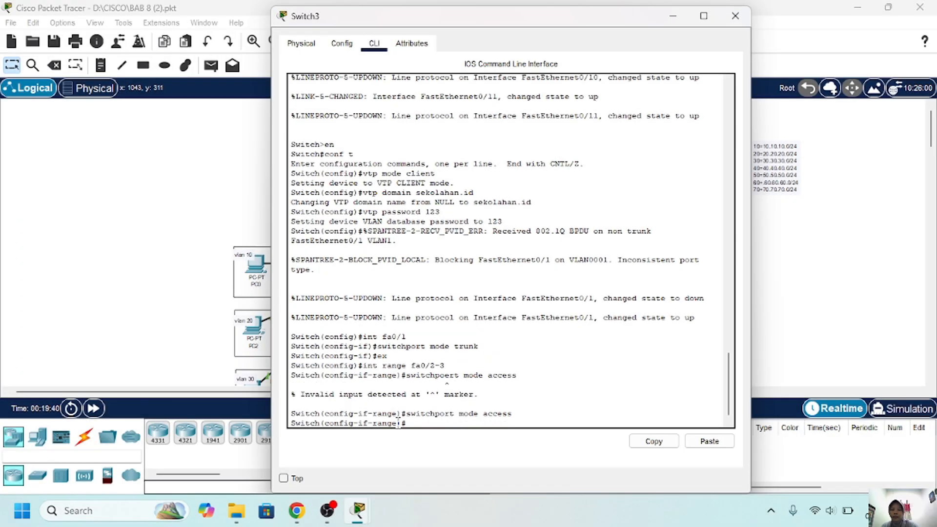
Assign the interface range fa0/2-3 on Switch3 to VLAN 10 and return to global configuration mode.
{"action": "key", "text": "Up"}
{"action": "key", "text": "BackSpace"}
{"action": "key", "text": "BackSpace"}
{"action": "key", "text": "BackSpace"}
{"action": "key", "text": "BackSpace"}
{"action": "key", "text": "BackSpace"}
{"action": "key", "text": "BackSpace"}
{"action": "key", "text": "BackSpace"}
{"action": "key", "text": "BackSpace"}
{"action": "key", "text": "BackSpace"}
{"action": "key", "text": "BackSpace"}
{"action": "type", "text": "access"}
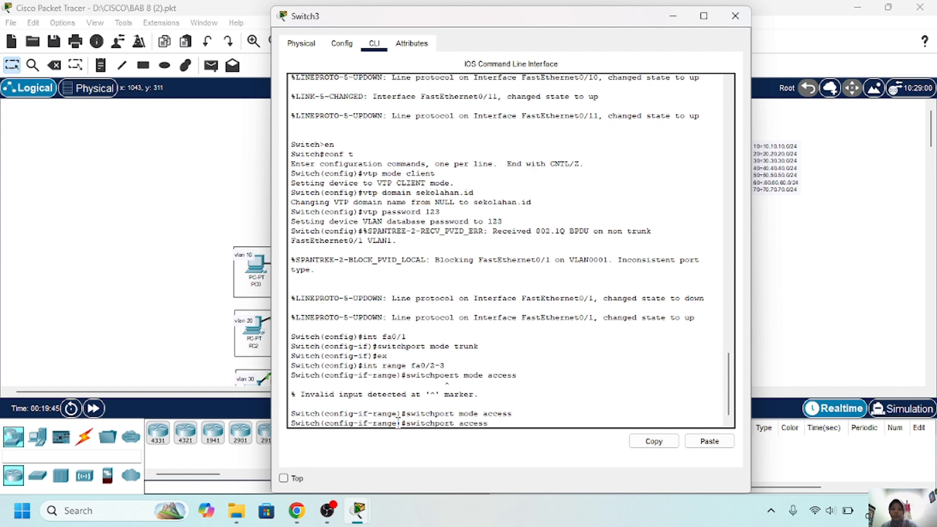
{"action": "type", "text": " vlan 10"}
{"action": "key", "text": "Return"}
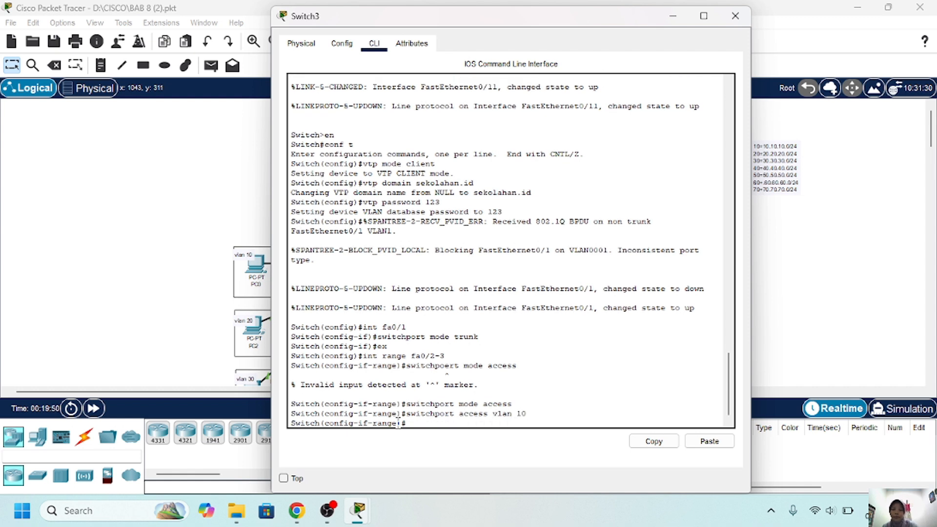
{"action": "type", "text": "ex"}
{"action": "key", "text": "Return"}
Set the interface range fa0/4-5 on Switch3 to access mode in VLAN 20 and return to global configuration mode.
{"action": "type", "text": "int range"}
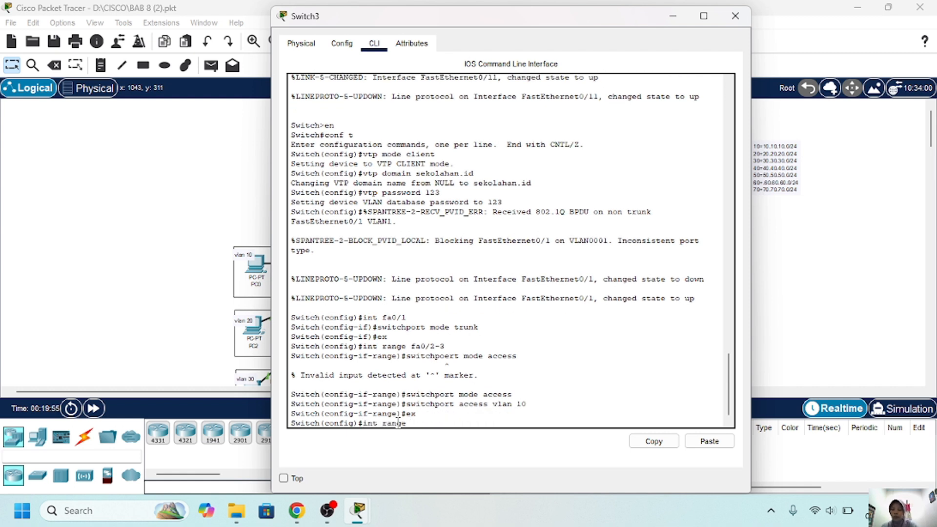
{"action": "type", "text": " fa0/4-5"}
{"action": "key", "text": "Return"}
{"action": "key", "text": "Up"}
{"action": "key", "text": "Up"}
{"action": "key", "text": "Up"}
{"action": "key", "text": "Up"}
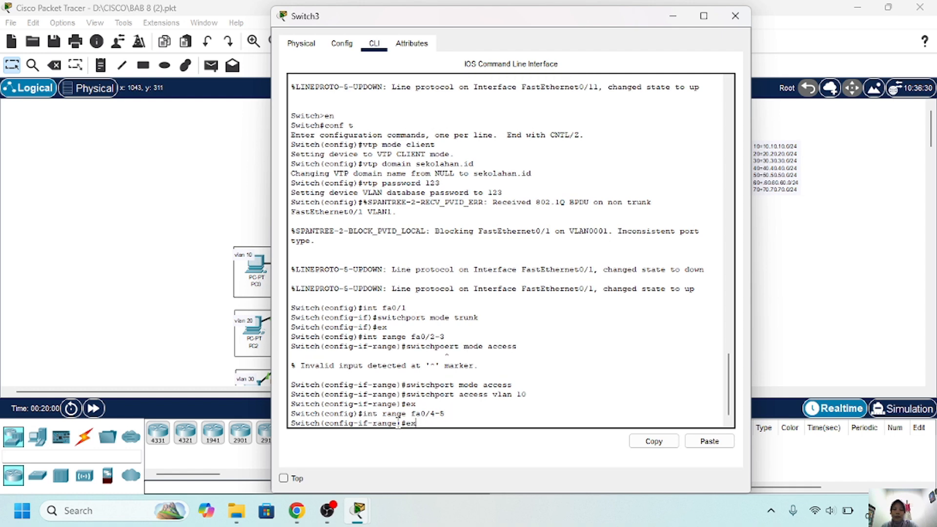
{"action": "key", "text": "Return"}
{"action": "key", "text": "Up"}
{"action": "key", "text": "Up"}
{"action": "key", "text": "Up"}
{"action": "key", "text": "Up"}
{"action": "key", "text": "BackSpace"}
{"action": "key", "text": "BackSpace"}
{"action": "type", "text": "20"}
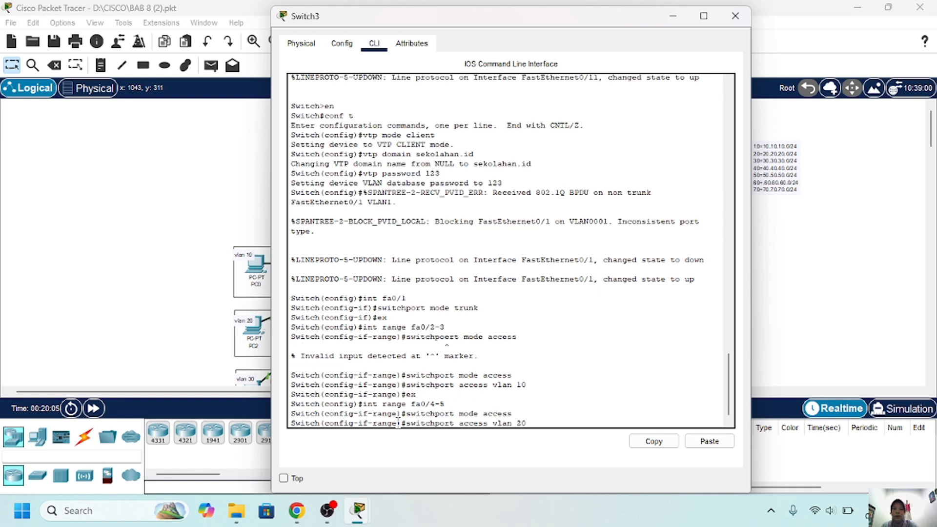
{"action": "key", "text": "Return"}
{"action": "type", "text": "ex"}
{"action": "key", "text": "Return"}
Set the interface range fa0/6-7 on Switch3 to access mode in VLAN 30 and return to global configuration mode.
{"action": "type", "text": "int ra"}
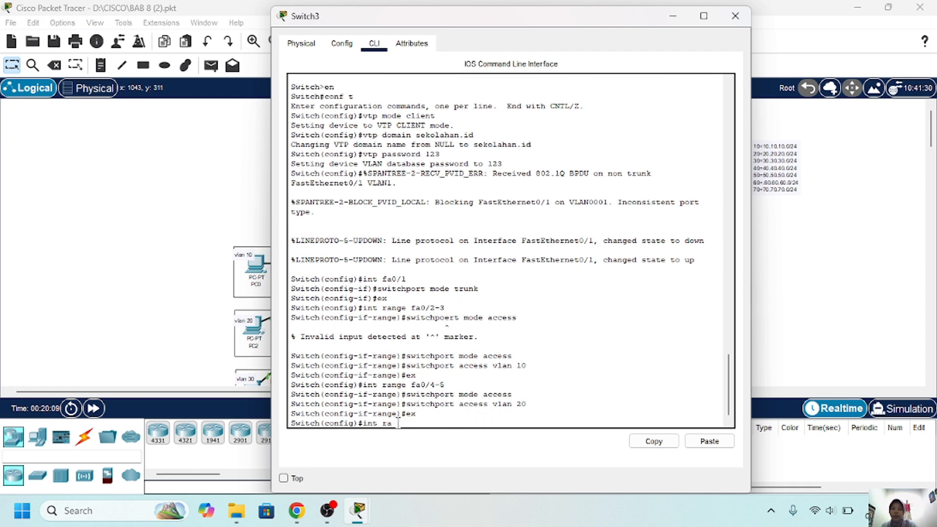
{"action": "type", "text": "nge fa0/6-7"}
{"action": "key", "text": "Return"}
{"action": "key", "text": "Up"}
{"action": "key", "text": "Up"}
{"action": "key", "text": "Up"}
{"action": "key", "text": "Up"}
{"action": "key", "text": "Return"}
{"action": "key", "text": "Up"}
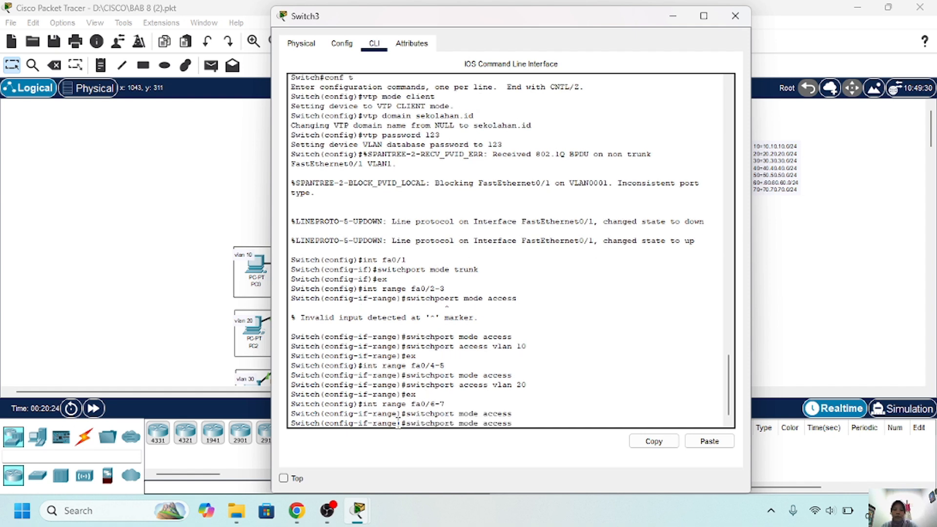
{"action": "key", "text": "Up"}
{"action": "key", "text": "Up"}
{"action": "key", "text": "Up"}
{"action": "key", "text": "Return"}
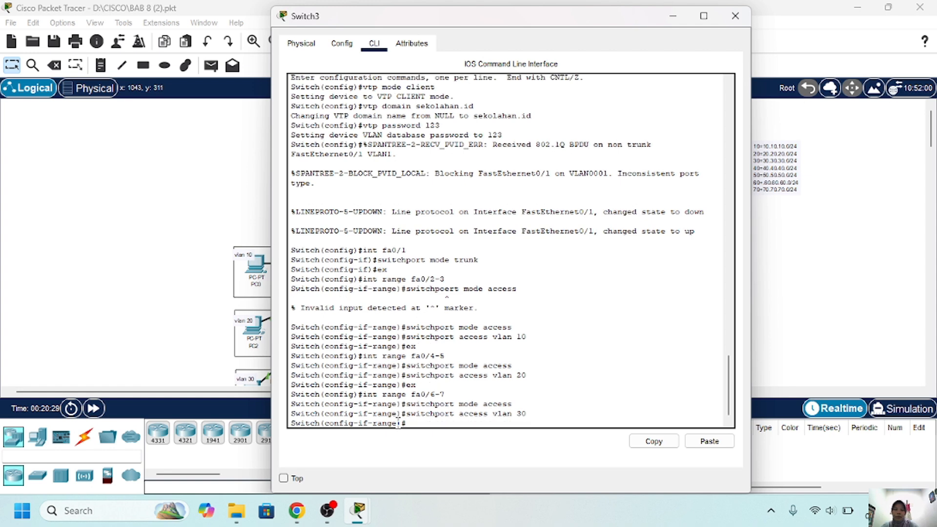
{"action": "type", "text": "ex"}
{"action": "key", "text": "Return"}
Set the interface range fa0/8-9 on Switch3 to access mode and assign it to VLAN 40.
{"action": "type", "text": "int range "}
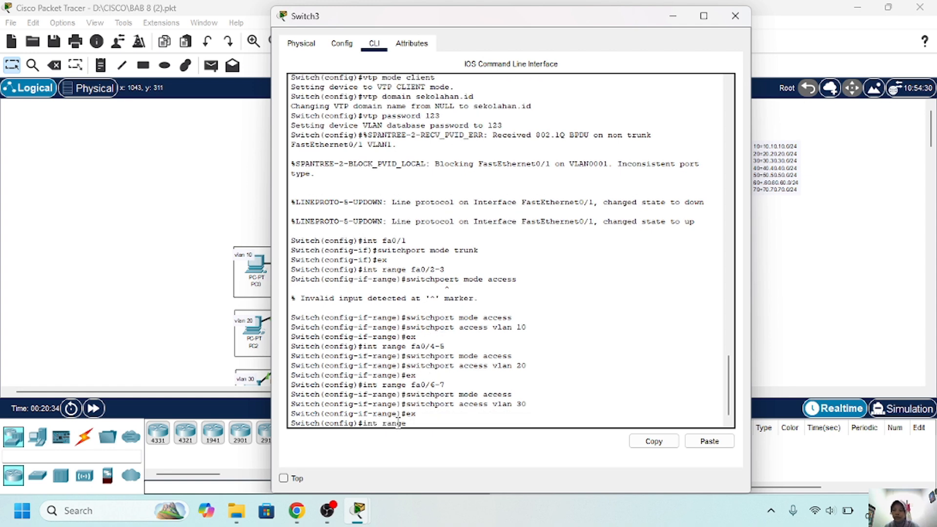
{"action": "type", "text": "fa0/8-9"}
{"action": "key", "text": "Return"}
{"action": "key", "text": "Up"}
{"action": "key", "text": "Up"}
{"action": "key", "text": "Return"}
{"action": "key", "text": "Up"}
{"action": "key", "text": "Up"}
{"action": "key", "text": "Up"}
{"action": "key", "text": "Up"}
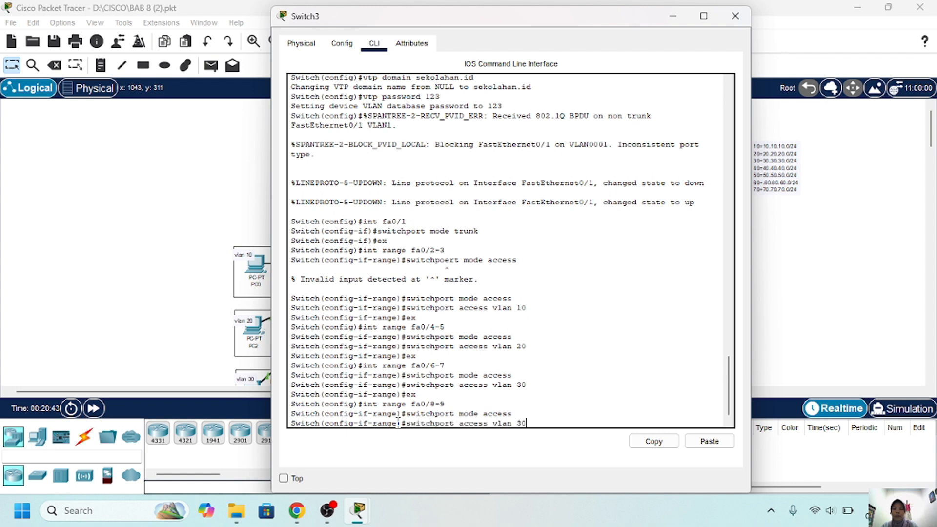
{"action": "key", "text": "BackSpace"}
{"action": "key", "text": "BackSpace"}
{"action": "type", "text": "40"}
{"action": "key", "text": "Return"}
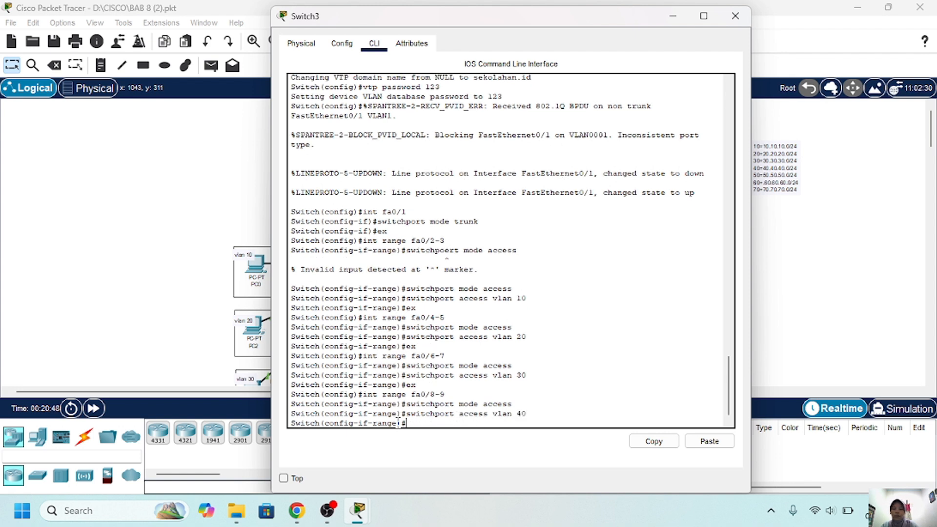
Return to global configuration mode and set the interface range fa0/10-11 on Switch3 to access mode.
{"action": "type", "text": "ex"}
{"action": "key", "text": "Return"}
{"action": "type", "text": "int range"}
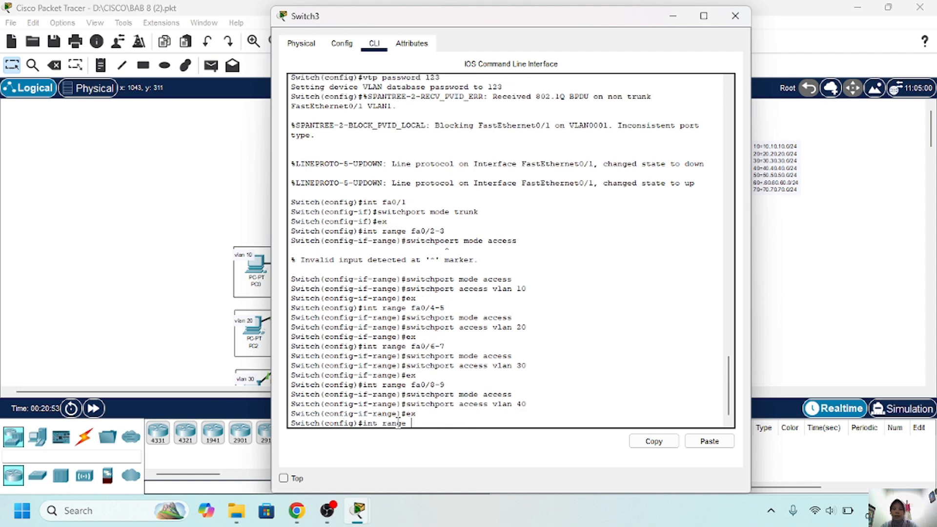
{"action": "type", "text": " fa0/10-11"}
{"action": "key", "text": "Return"}
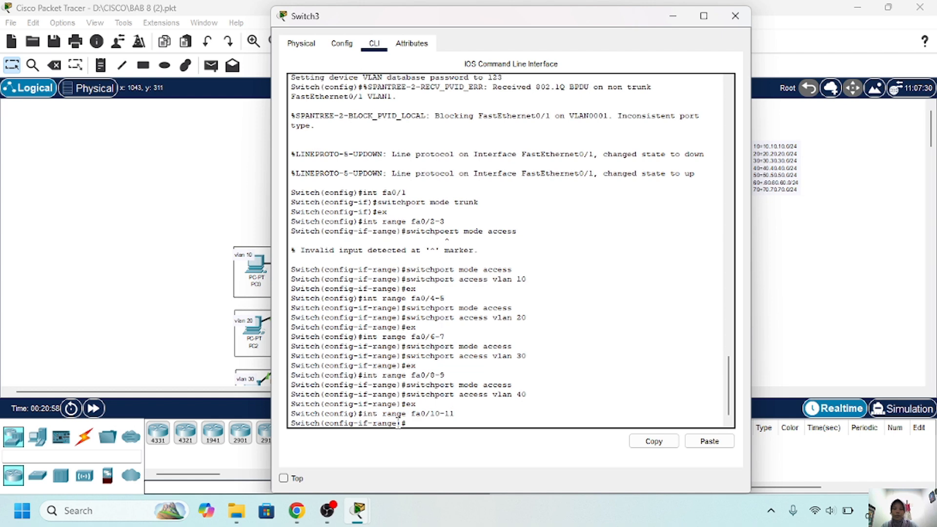
{"action": "key", "text": "Up"}
{"action": "key", "text": "Up"}
{"action": "key", "text": "Up"}
{"action": "key", "text": "Up"}
{"action": "key", "text": "Return"}
Assign the fa0/10-11 range to VLAN 50, return to global configuration mode and display the brief VLAN table.
{"action": "key", "text": "Up"}
{"action": "key", "text": "Up"}
{"action": "key", "text": "Up"}
{"action": "key", "text": "Up"}
{"action": "key", "text": "BackSpace"}
{"action": "key", "text": "BackSpace"}
{"action": "type", "text": "50"}
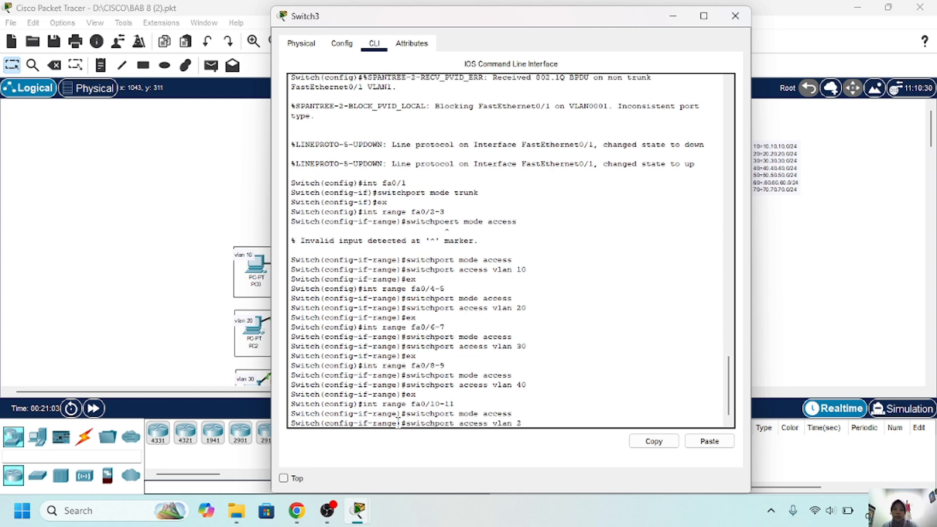
{"action": "key", "text": "Return"}
{"action": "type", "text": "ex"}
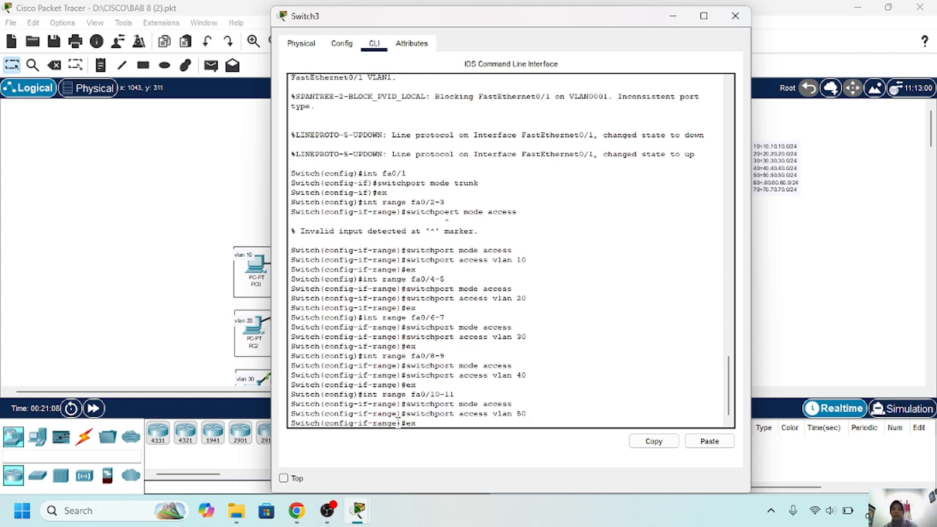
{"action": "key", "text": "Return"}
{"action": "type", "text": "do show vlan brief"}
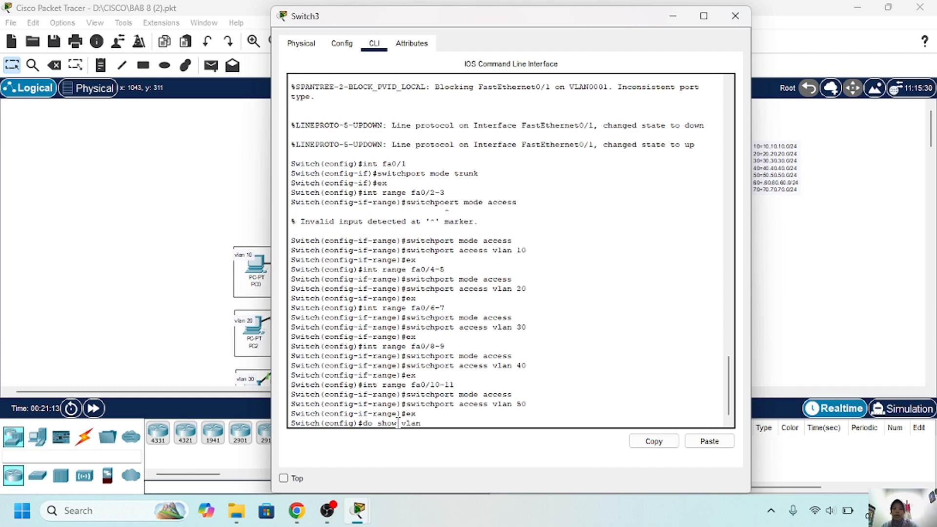
{"action": "key", "text": "Return"}
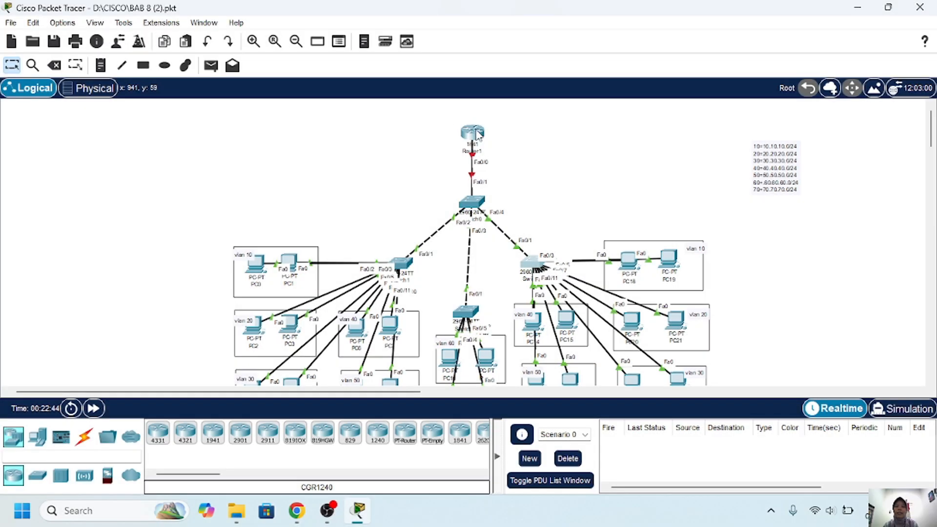
Open the command line of Router1 and enter global configuration mode.
{"action": "left_click", "coordinate": [472, 132]}
{"action": "left_click", "coordinate": [375, 44]}
{"action": "key", "text": "Return"}
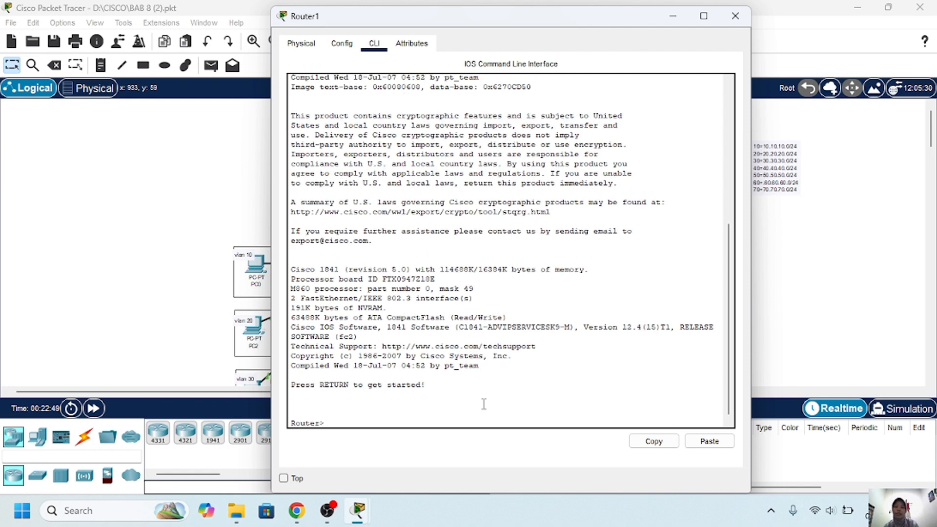
{"action": "type", "text": "en"}
{"action": "key", "text": "Return"}
{"action": "type", "text": "conf t"}
{"action": "key", "text": "Return"}
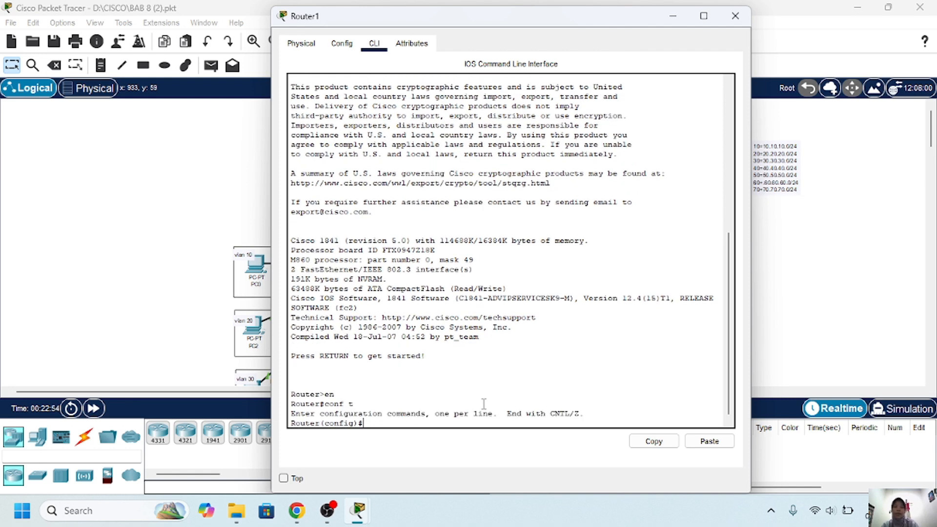
Enable interface fa0/0 on Router1 with no shutdown and return to global configuration mode.
{"action": "type", "text": "int fa0/0"}
{"action": "key", "text": "Return"}
{"action": "type", "text": "no shutd"}
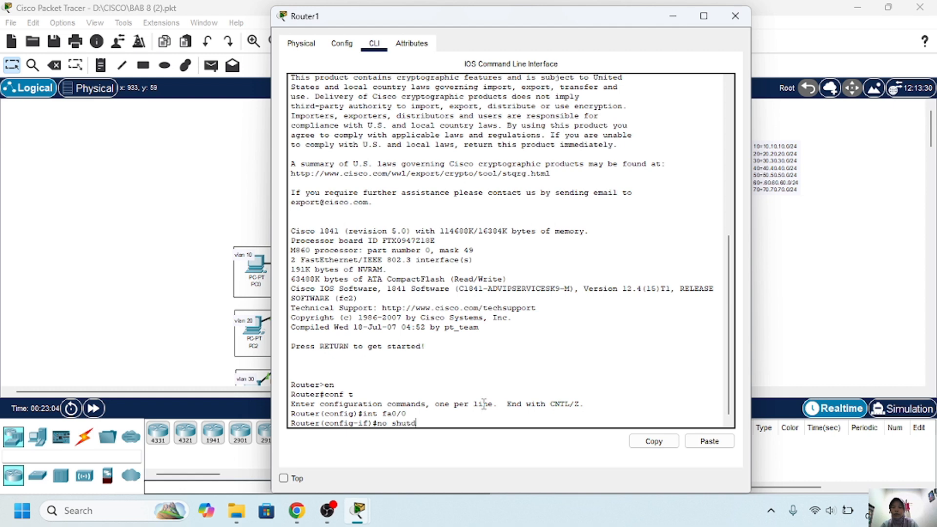
{"action": "type", "text": "own"}
{"action": "key", "text": "Return"}
{"action": "type", "text": "ex"}
{"action": "key", "text": "Return"}
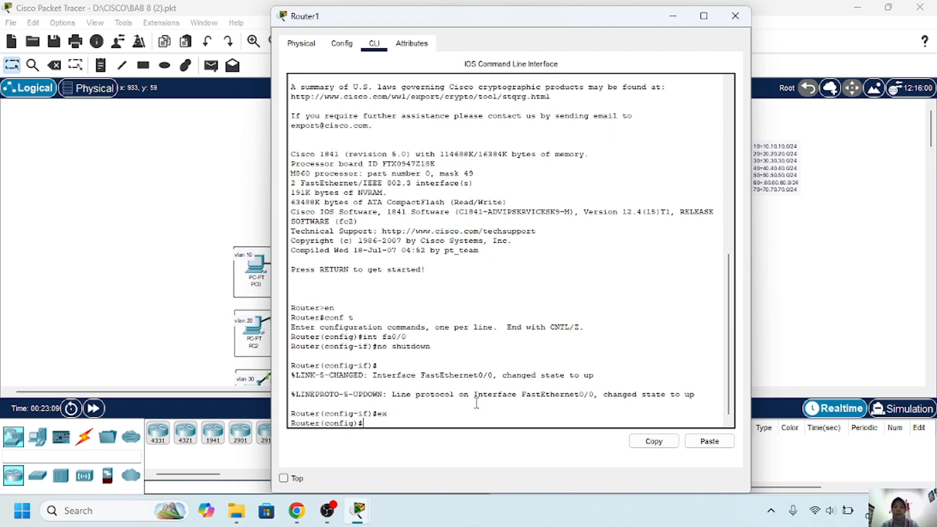
Create subinterface fa0/0.10 on Router1 with dot1q encapsulation for VLAN 10.
{"action": "type", "text": "int fa0/0.10"}
{"action": "key", "text": "Return"}
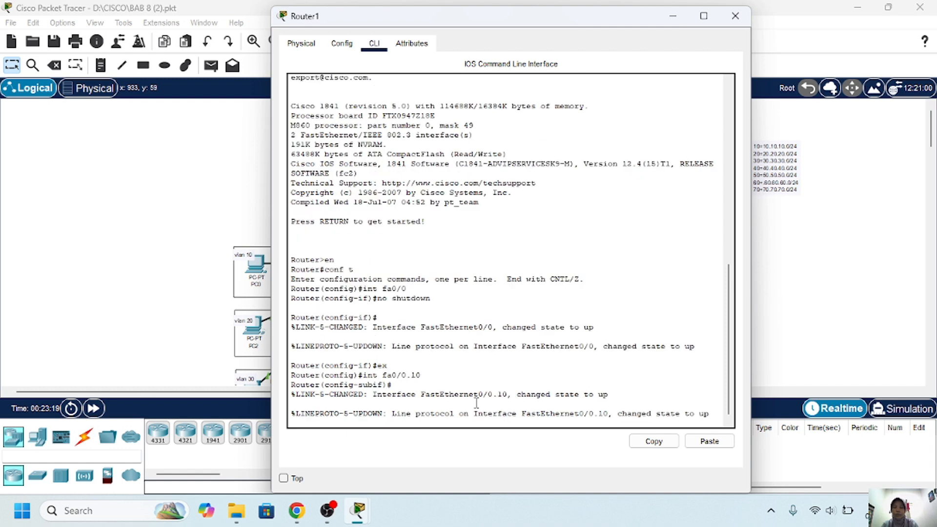
{"action": "type", "text": "encapsulation"}
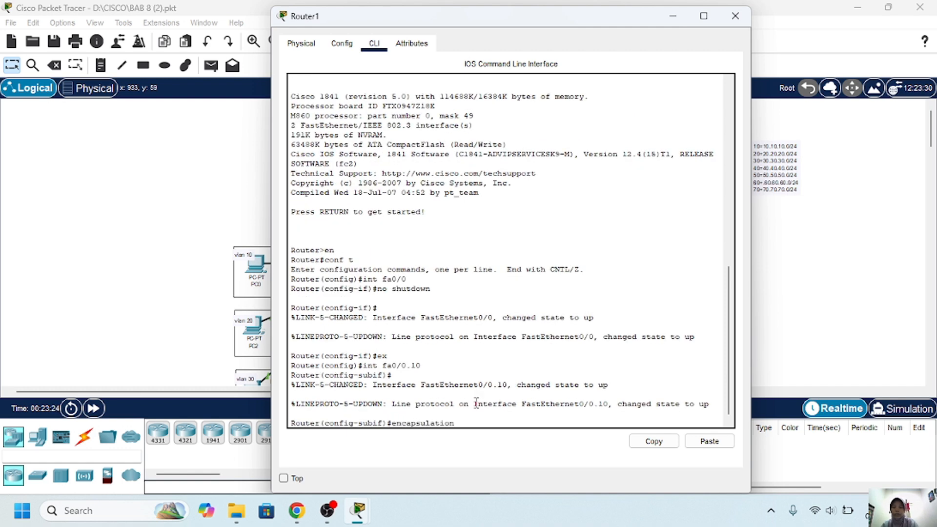
{"action": "type", "text": " dot1q 10"}
{"action": "key", "text": "Return"}
Give subinterface fa0/0.10 the IP address 10.10.10.1 with mask 255.255.255.0 and return to global configuration mode.
{"action": "type", "text": "ip add"}
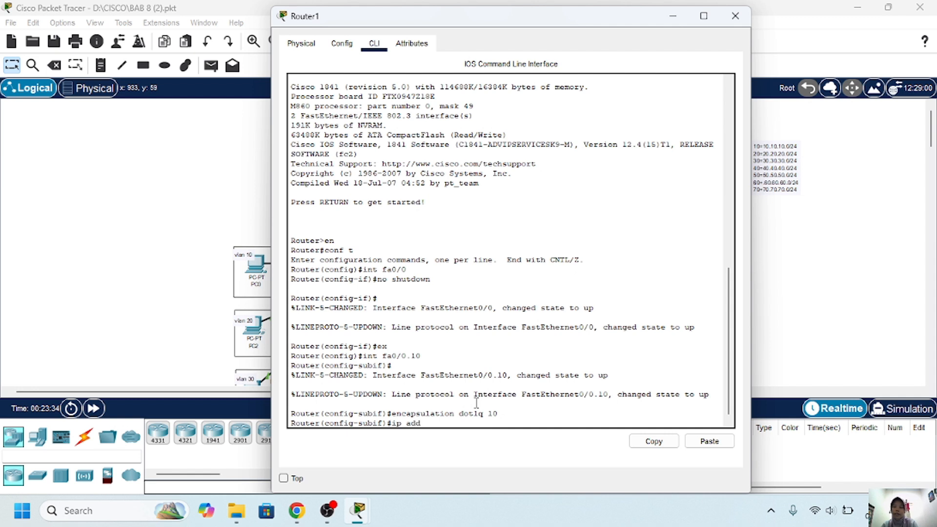
{"action": "type", "text": " 10.10.10.1 255.255.255"}
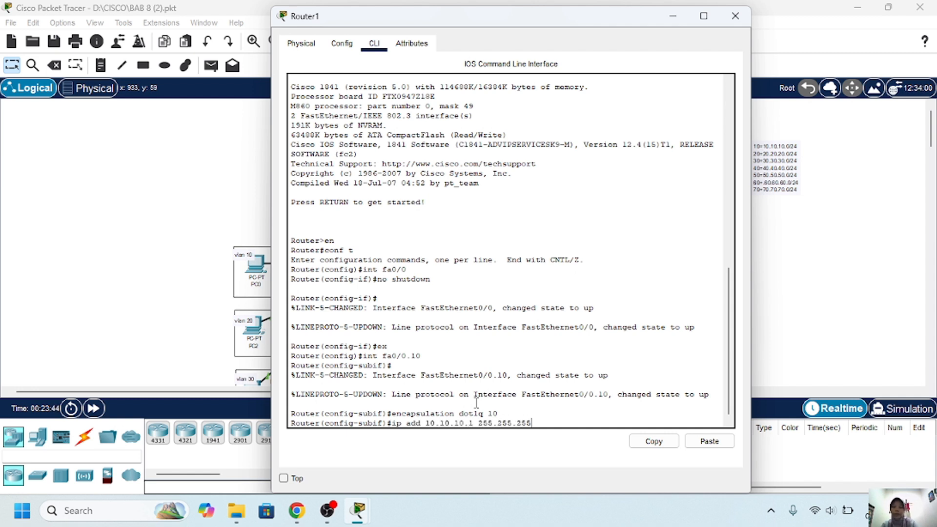
{"action": "type", "text": ".0"}
{"action": "key", "text": "Return"}
{"action": "type", "text": "ex"}
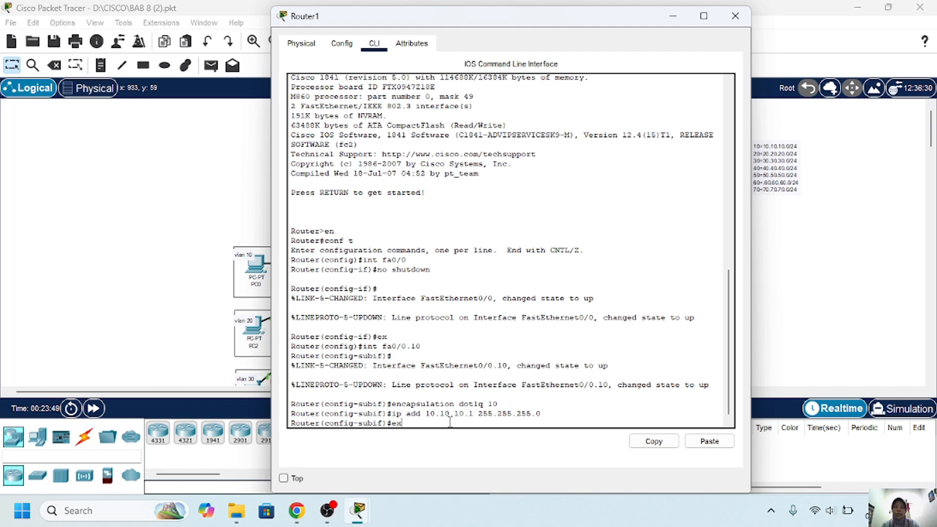
{"action": "key", "text": "Return"}
Create subinterface fa0/0.20 on Router1 with dot1q encapsulation for VLAN 20.
{"action": "type", "text": "in"}
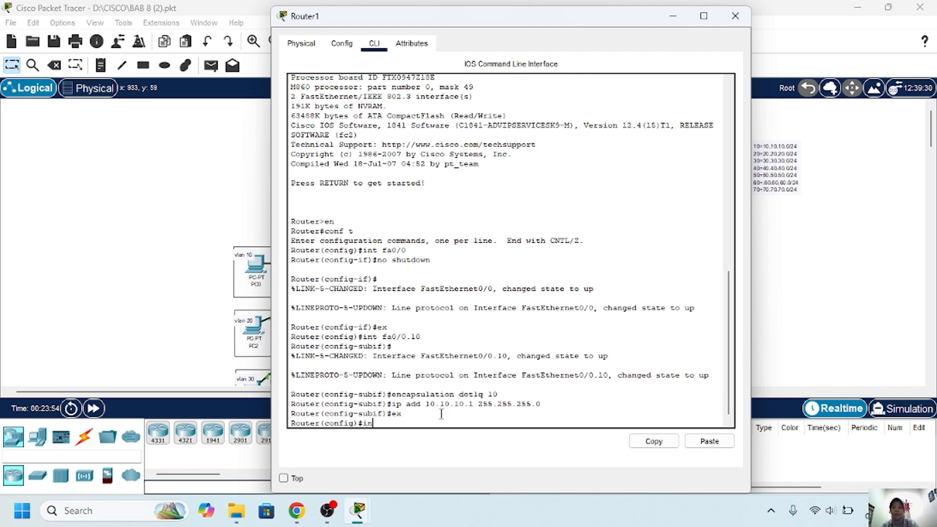
{"action": "type", "text": "t fa0/0.20"}
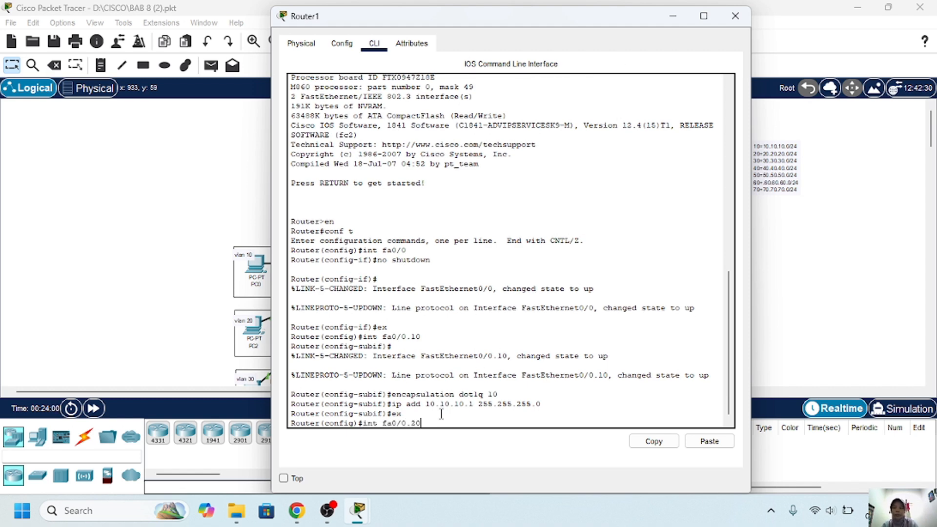
{"action": "key", "text": "Return"}
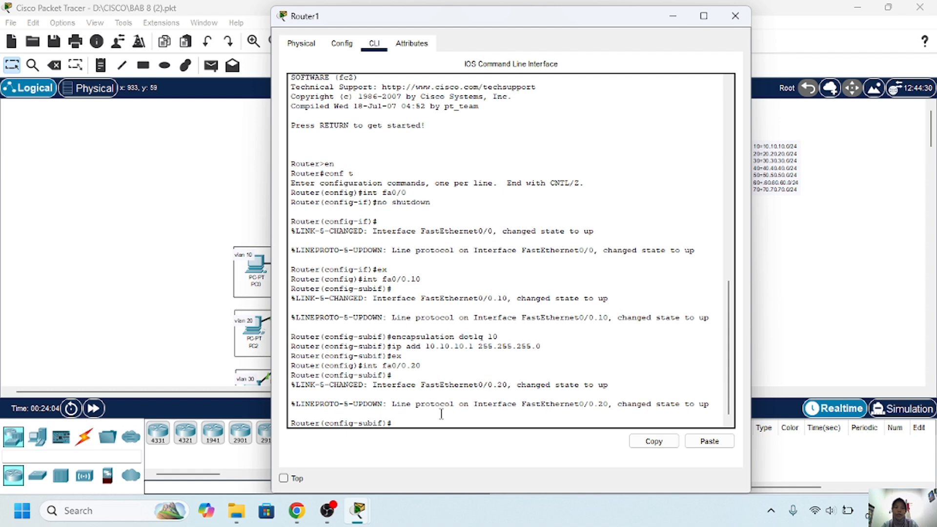
{"action": "key", "text": "Up"}
{"action": "key", "text": "Up"}
{"action": "key", "text": "Up"}
{"action": "key", "text": "Up"}
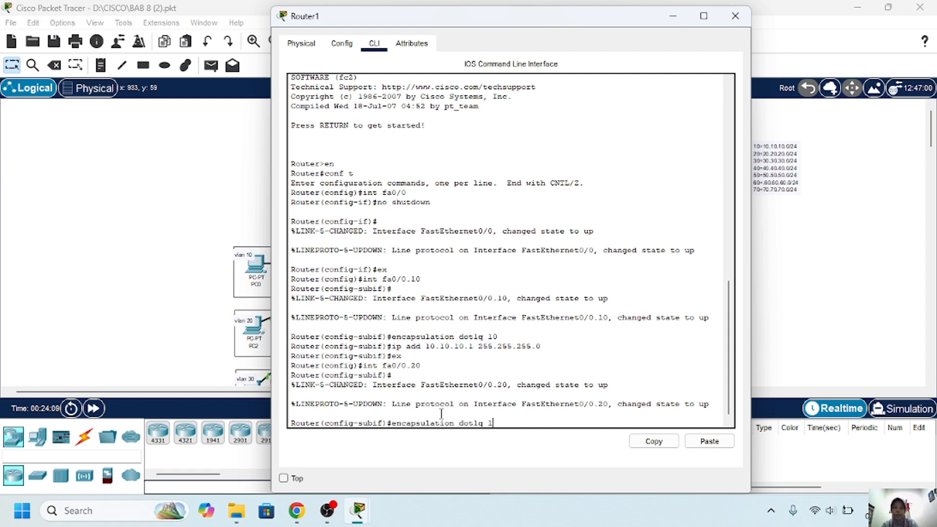
{"action": "type", "text": "20"}
{"action": "key", "text": "Return"}
Give subinterface fa0/0.20 the IP address 20.20.20.1 with mask 255.255.255.0 and return to global configuration mode.
{"action": "key", "text": "Up"}
{"action": "key", "text": "Up"}
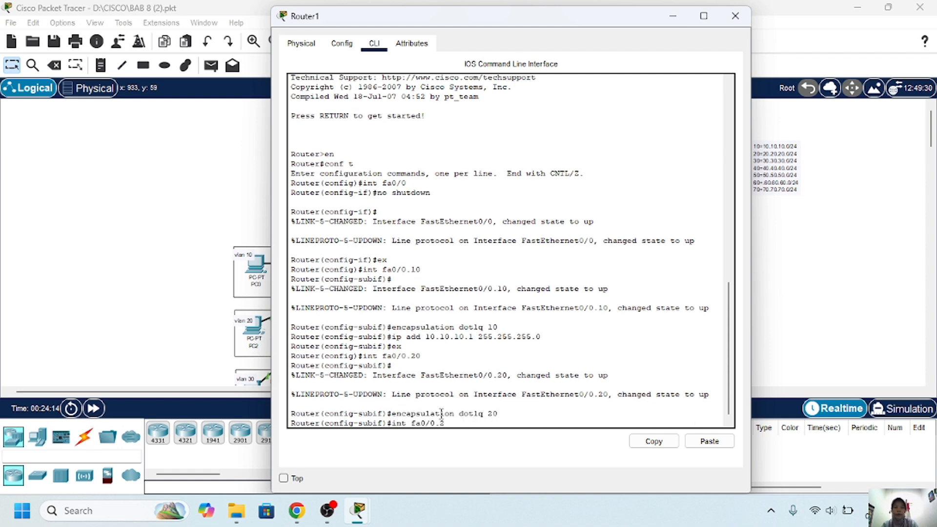
{"action": "key", "text": "BackSpace"}
{"action": "key", "text": "BackSpace"}
{"action": "key", "text": "BackSpace"}
{"action": "key", "text": "BackSpace"}
{"action": "key", "text": "BackSpace"}
{"action": "key", "text": "BackSpace"}
{"action": "key", "text": "BackSpace"}
{"action": "key", "text": "BackSpace"}
{"action": "key", "text": "BackSpace"}
{"action": "key", "text": "BackSpace"}
{"action": "key", "text": "BackSpace"}
{"action": "type", "text": "ip add 20.20.20.1 255.255.255.0"}
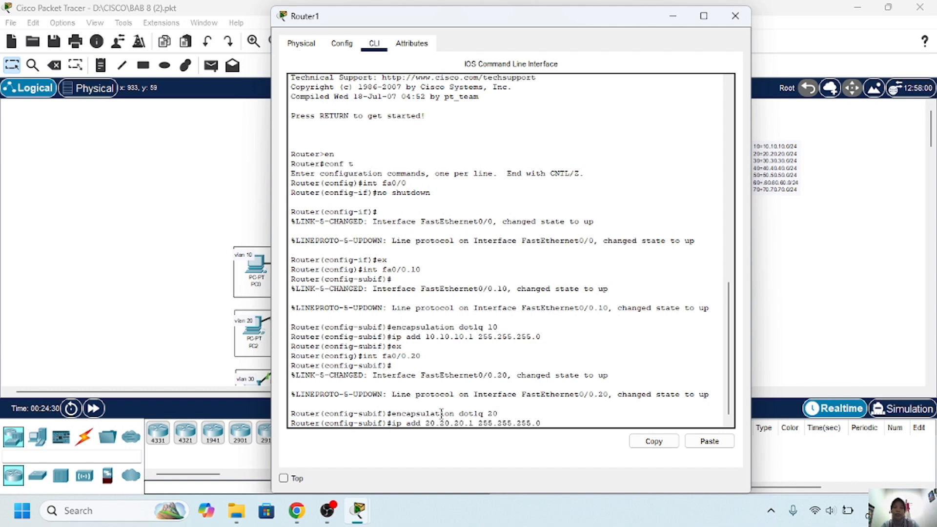
{"action": "key", "text": "Return"}
{"action": "type", "text": "ex"}
{"action": "key", "text": "Return"}
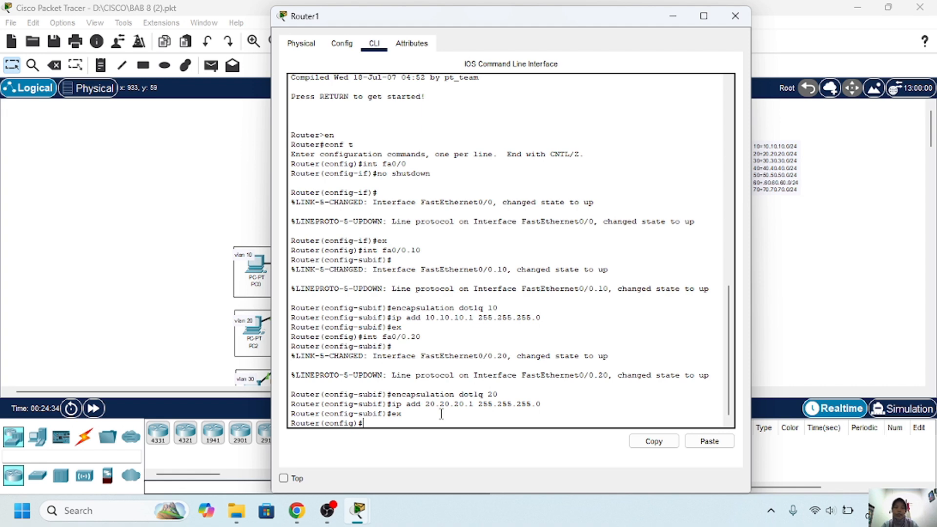
Create subinterface fa0/0.30 on Router1 with dot1q encapsulation for VLAN 30.
{"action": "type", "text": "int fa0/0."}
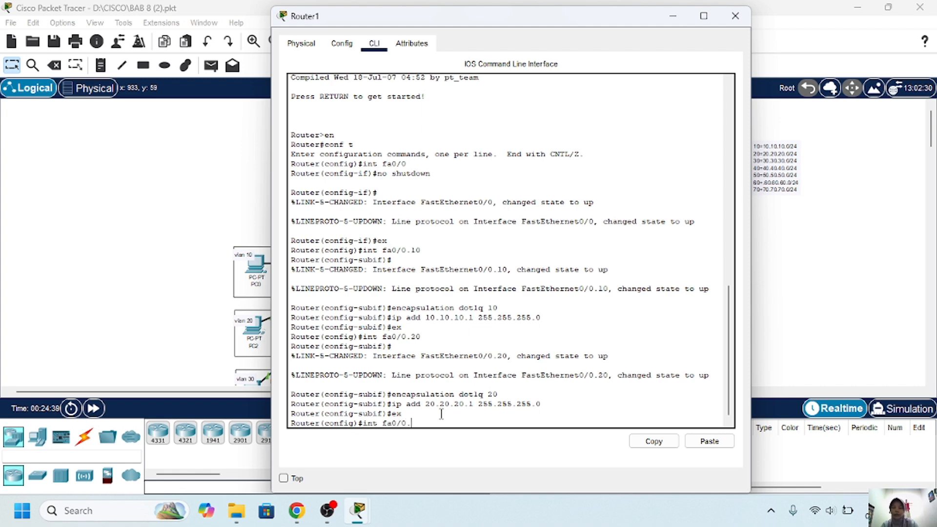
{"action": "type", "text": "30"}
{"action": "key", "text": "Return"}
{"action": "key", "text": "Up"}
{"action": "key", "text": "Up"}
{"action": "key", "text": "Up"}
{"action": "key", "text": "Up"}
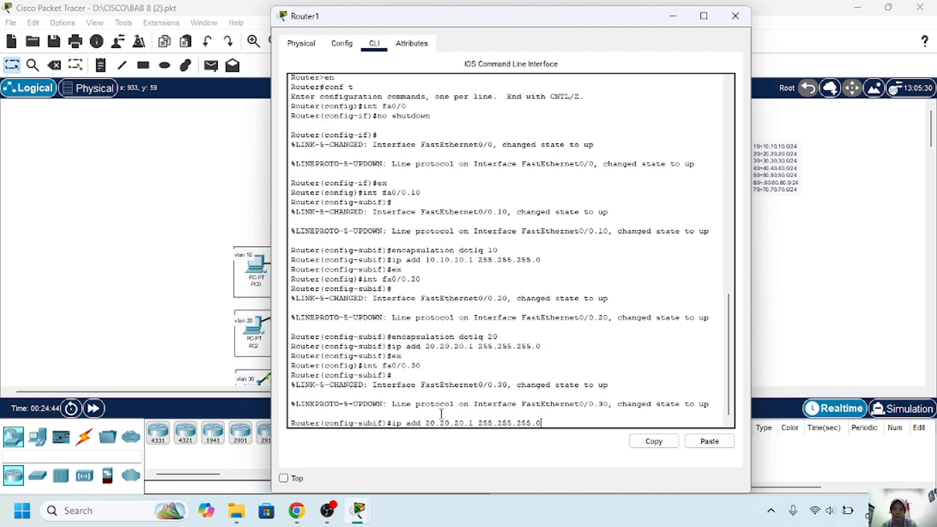
{"action": "key", "text": "Return"}
{"action": "key", "text": "Up"}
{"action": "key", "text": "BackSpace"}
{"action": "key", "text": "BackSpace"}
{"action": "type", "text": "30"}
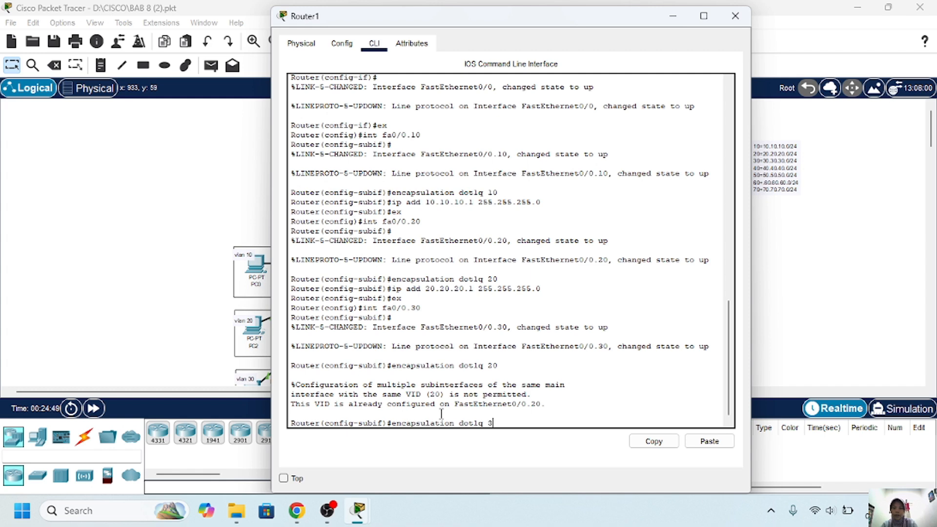
{"action": "key", "text": "Return"}
Give subinterface fa0/0.30 the IP address 30.30.30.1 with mask 255.255.255.0 and return to global configuration mode.
{"action": "key", "text": "Up"}
{"action": "key", "text": "Up"}
{"action": "key", "text": "Up"}
{"action": "key", "text": "Up"}
{"action": "key", "text": "Up"}
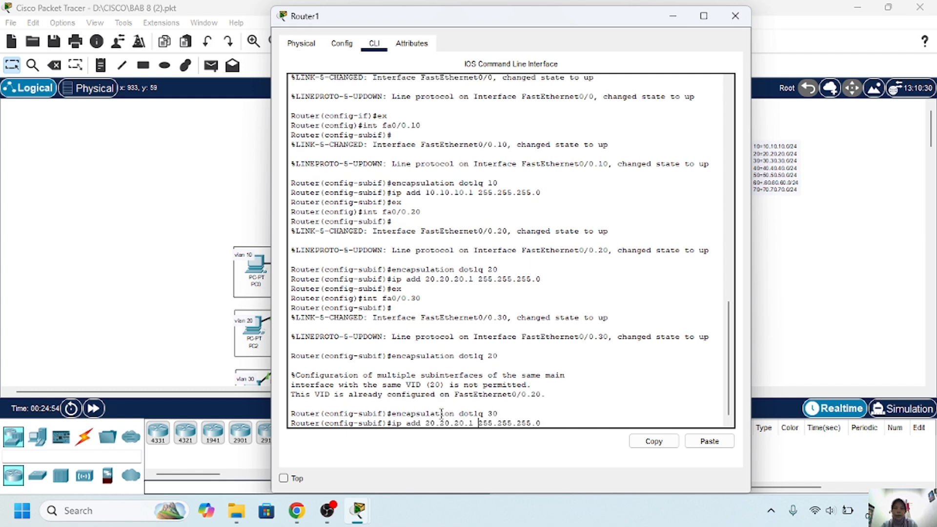
{"action": "key", "text": "BackSpace"}
{"action": "key", "text": "BackSpace"}
{"action": "key", "text": "BackSpace"}
{"action": "key", "text": "BackSpace"}
{"action": "key", "text": "BackSpace"}
{"action": "key", "text": "BackSpace"}
{"action": "key", "text": "BackSpace"}
{"action": "key", "text": "BackSpace"}
{"action": "key", "text": "BackSpace"}
{"action": "key", "text": "BackSpace"}
{"action": "type", "text": "30.30.30.1"}
{"action": "key", "text": "Return"}
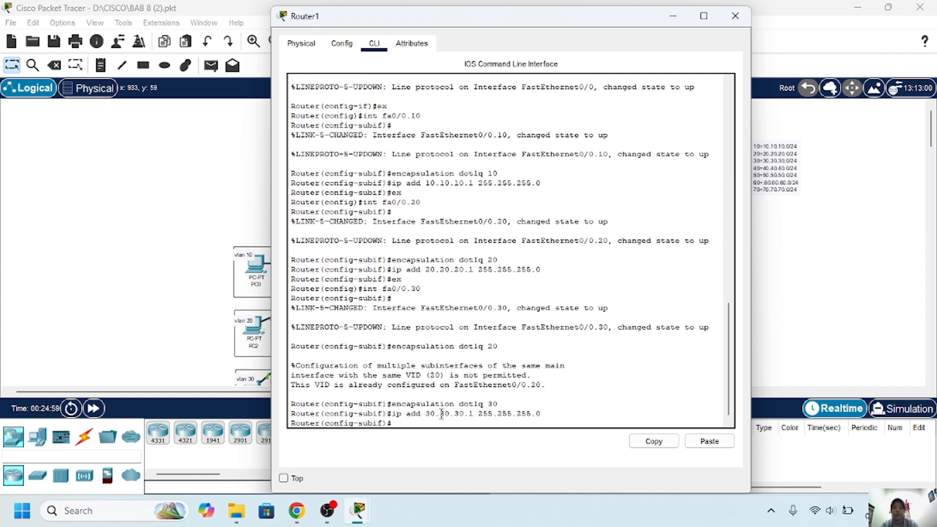
{"action": "key", "text": "Return"}
{"action": "type", "text": "ex"}
{"action": "key", "text": "Return"}
Create subinterface fa0/0.40 on Router1 with dot1q encapsulation for VLAN 40.
{"action": "type", "text": "int fa0/0.40"}
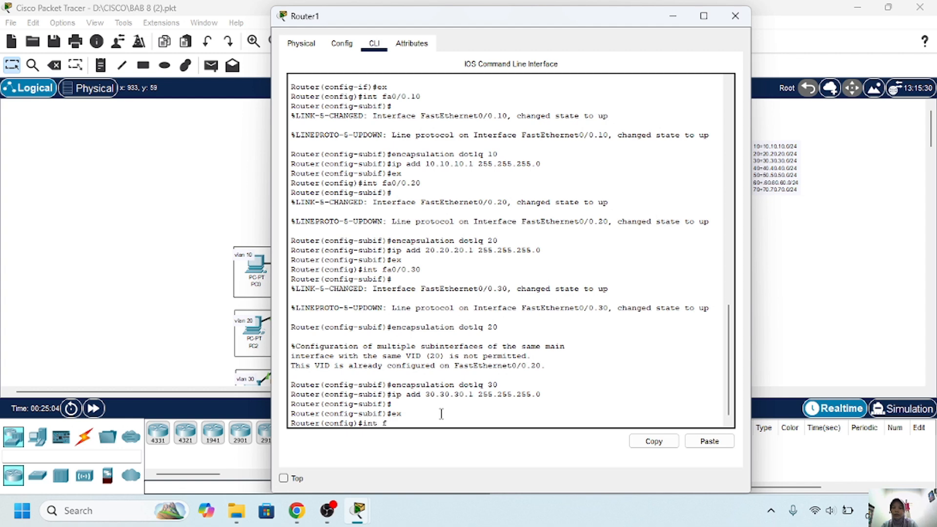
{"action": "key", "text": "Return"}
{"action": "key", "text": "Return"}
{"action": "key", "text": "Up"}
{"action": "key", "text": "Up"}
{"action": "key", "text": "Up"}
{"action": "key", "text": "Up"}
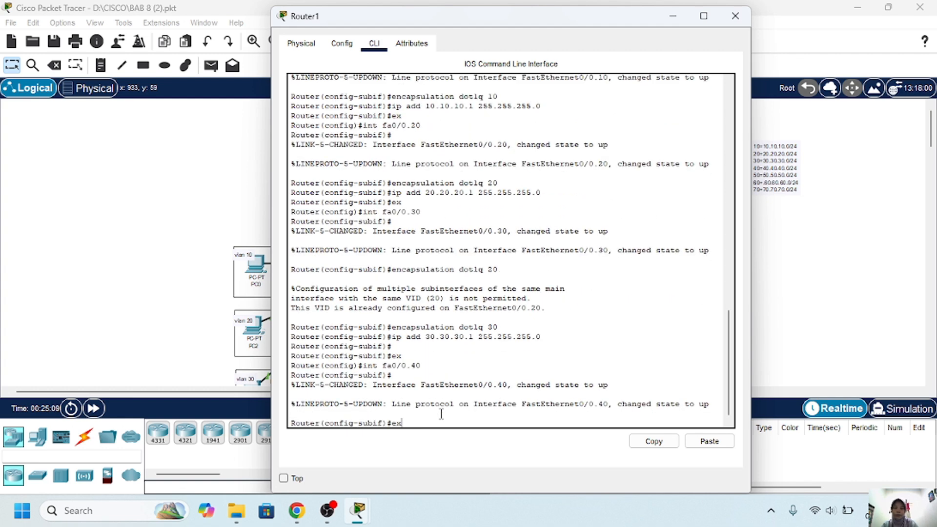
{"action": "key", "text": "BackSpace"}
{"action": "key", "text": "BackSpace"}
{"action": "type", "text": "40"}
{"action": "key", "text": "Return"}
Give subinterface fa0/0.40 the IP address 40.40.40.1 with mask 255.255.255.0 and return to global configuration mode.
{"action": "key", "text": "Up"}
{"action": "key", "text": "Up"}
{"action": "key", "text": "Up"}
{"action": "key", "text": "Up"}
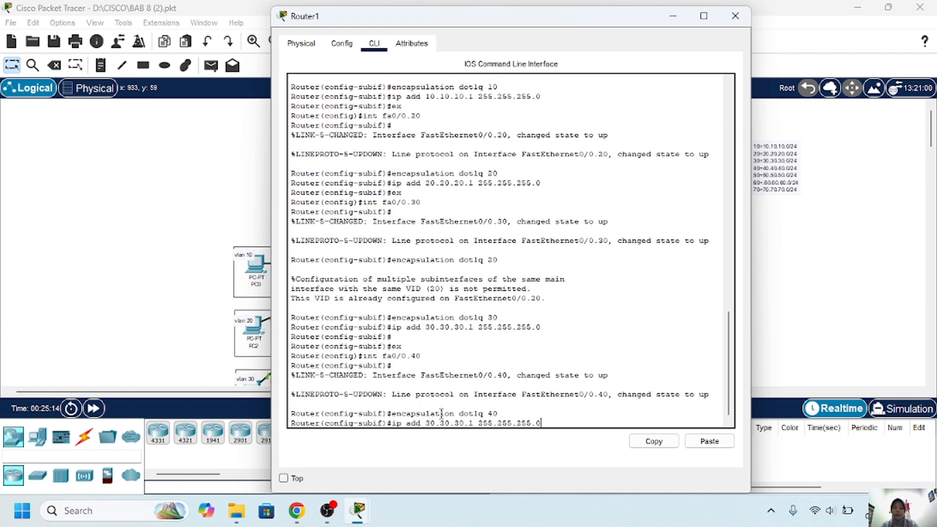
{"action": "key", "text": "BackSpace"}
{"action": "key", "text": "BackSpace"}
{"action": "key", "text": "BackSpace"}
{"action": "key", "text": "BackSpace"}
{"action": "key", "text": "BackSpace"}
{"action": "key", "text": "BackSpace"}
{"action": "key", "text": "BackSpace"}
{"action": "key", "text": "BackSpace"}
{"action": "key", "text": "BackSpace"}
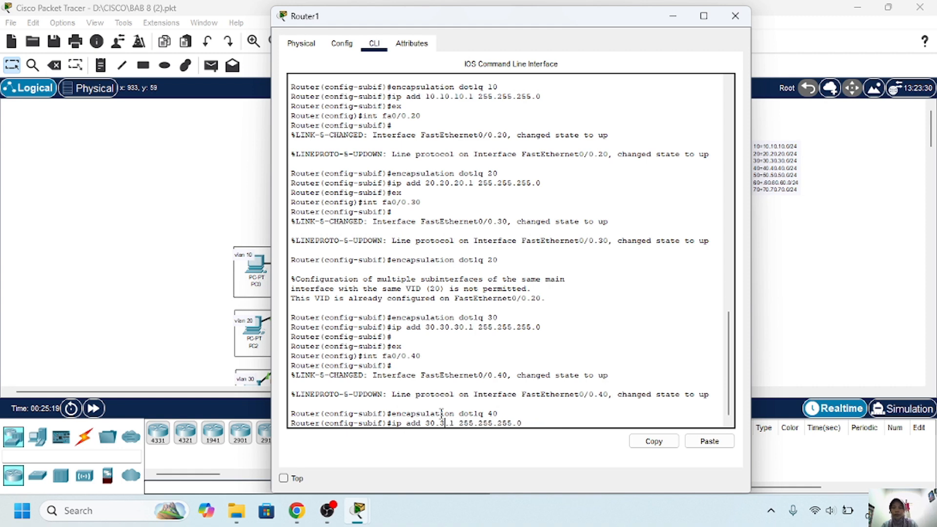
{"action": "type", "text": "40.40.40."}
{"action": "key", "text": "Return"}
{"action": "type", "text": "ex"}
{"action": "key", "text": "Return"}
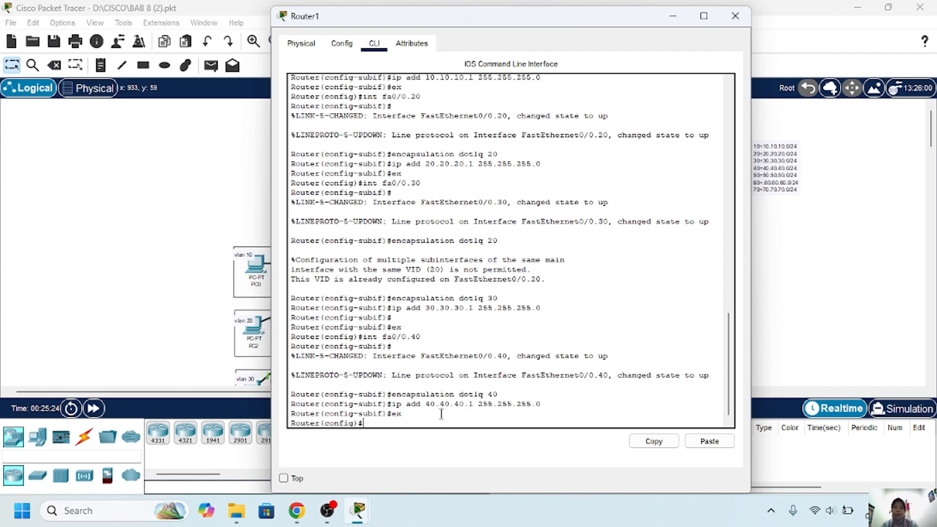
Create subinterface fa0/0.50 on Router1 with dot1q encapsulation for VLAN 50.
{"action": "type", "text": "int fa0/0."}
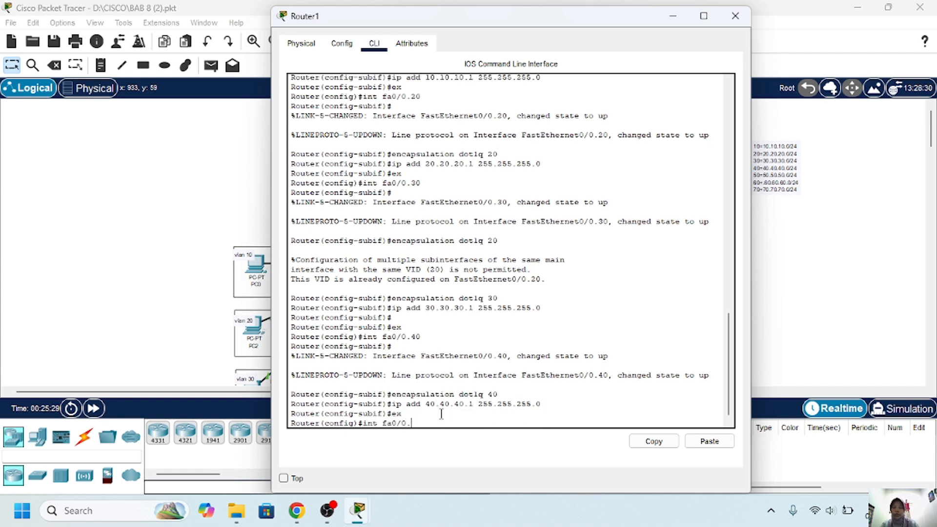
{"action": "type", "text": "50"}
{"action": "key", "text": "Return"}
{"action": "key", "text": "Up"}
{"action": "key", "text": "Up"}
{"action": "key", "text": "Up"}
{"action": "key", "text": "Up"}
{"action": "key", "text": "BackSpace"}
{"action": "key", "text": "BackSpace"}
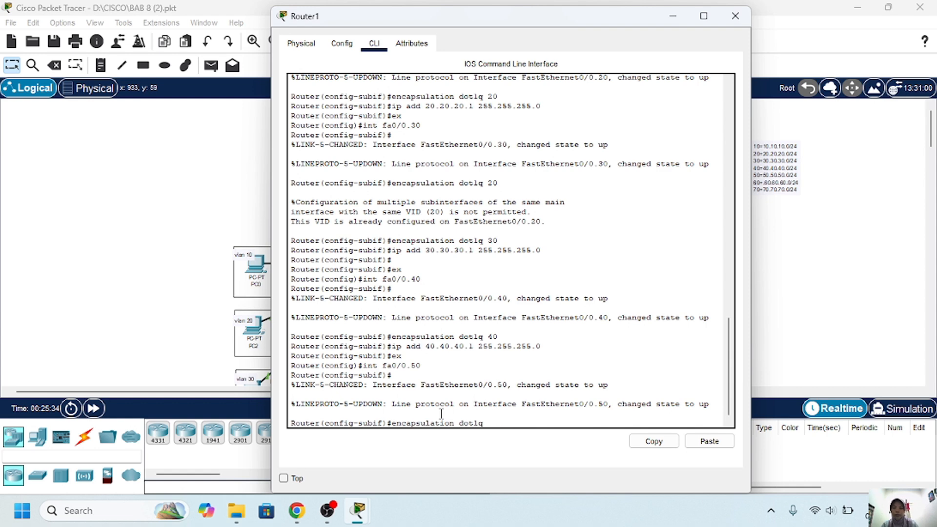
{"action": "type", "text": "50"}
{"action": "key", "text": "Return"}
Give subinterface fa0/0.50 the IP address 50.50.50.1 with mask 255.255.255.0 and return to global configuration mode.
{"action": "key", "text": "Up"}
{"action": "key", "text": "Up"}
{"action": "key", "text": "Up"}
{"action": "key", "text": "Up"}
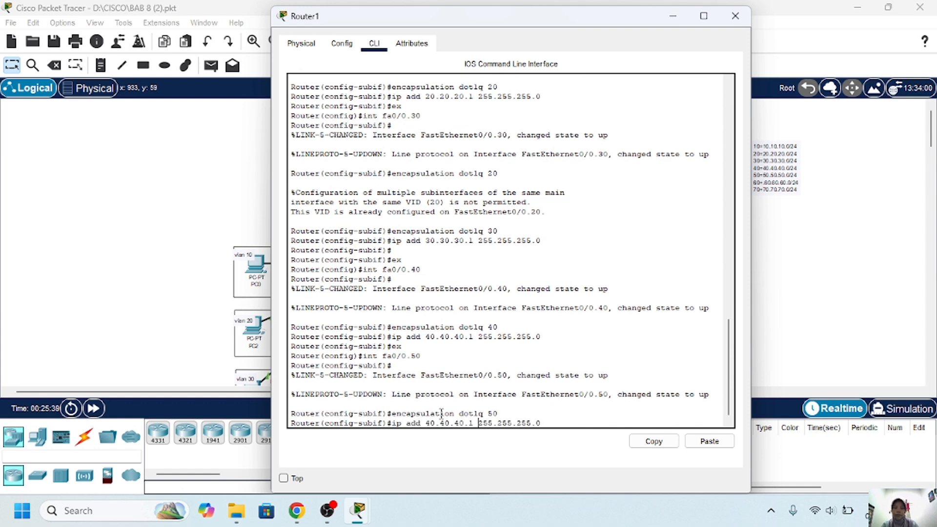
{"action": "key", "text": "BackSpace"}
{"action": "key", "text": "BackSpace"}
{"action": "key", "text": "BackSpace"}
{"action": "key", "text": "BackSpace"}
{"action": "key", "text": "BackSpace"}
{"action": "key", "text": "BackSpace"}
{"action": "key", "text": "BackSpace"}
{"action": "key", "text": "BackSpace"}
{"action": "type", "text": "50.50.50"}
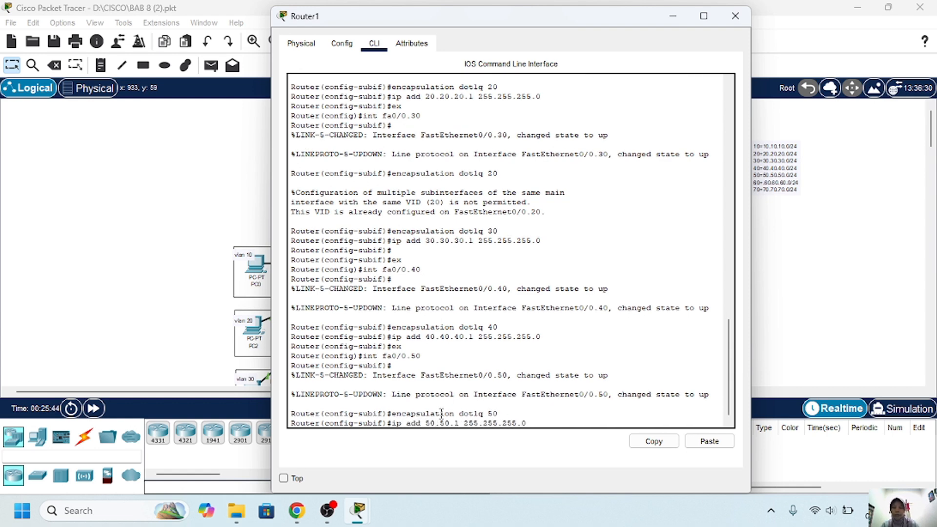
{"action": "key", "text": "Return"}
{"action": "type", "text": "ex"}
{"action": "key", "text": "Return"}
Create subinterface fa0/0.60 on Router1 with dot1q encapsulation for VLAN 60.
{"action": "type", "text": "int fa0/0.60"}
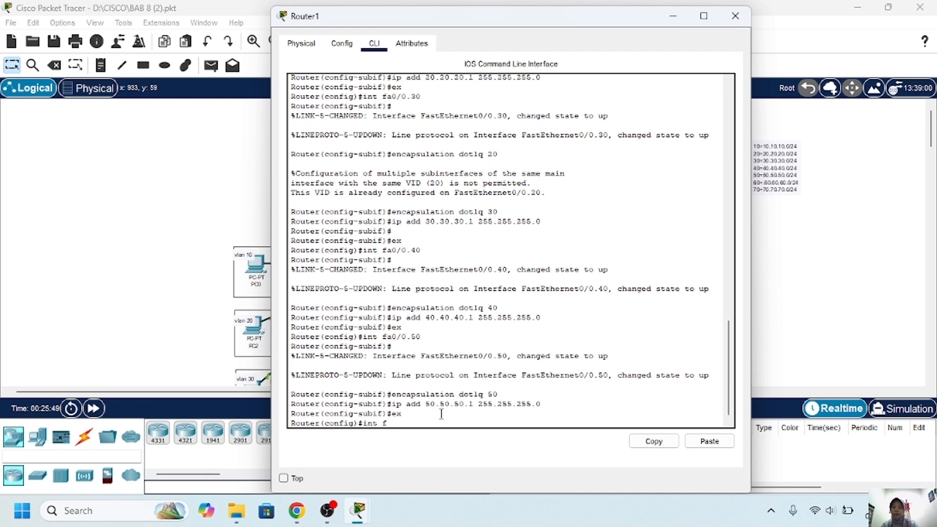
{"action": "key", "text": "Return"}
{"action": "key", "text": "Return"}
{"action": "key", "text": "Up"}
{"action": "key", "text": "Up"}
{"action": "key", "text": "Up"}
{"action": "key", "text": "Up"}
{"action": "key", "text": "Up"}
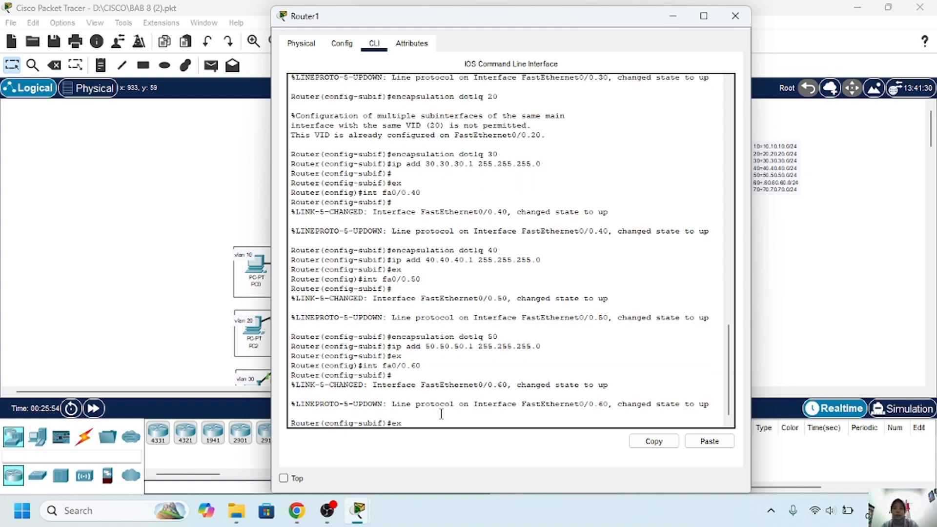
{"action": "key", "text": "Down"}
{"action": "key", "text": "BackSpace"}
{"action": "key", "text": "BackSpace"}
{"action": "type", "text": "60"}
{"action": "key", "text": "Return"}
Give subinterface fa0/0.60 the IP address 60.60.60.1 with mask 255.255.255.0 and return to global configuration mode.
{"action": "key", "text": "Up"}
{"action": "key", "text": "Up"}
{"action": "key", "text": "Up"}
{"action": "key", "text": "Up"}
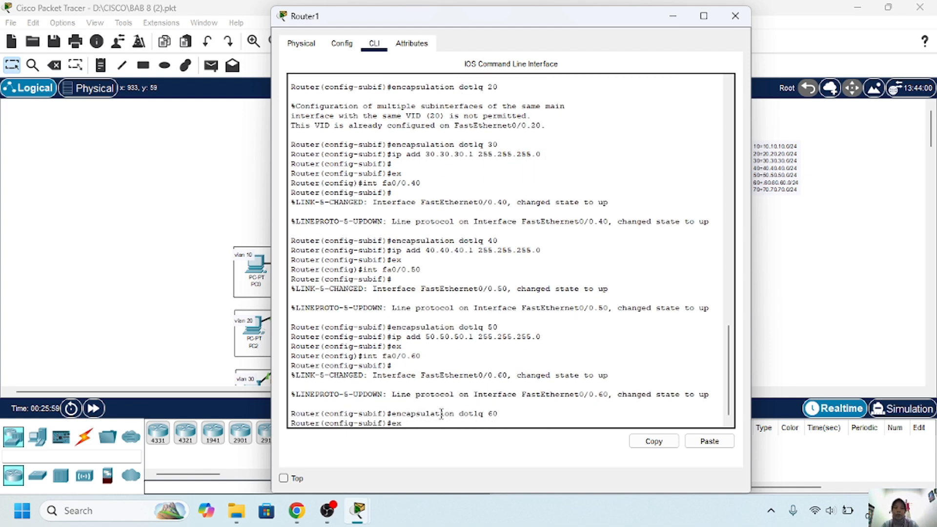
{"action": "key", "text": "Left"}
{"action": "key", "text": "Left"}
{"action": "key", "text": "BackSpace"}
{"action": "key", "text": "BackSpace"}
{"action": "key", "text": "BackSpace"}
{"action": "key", "text": "BackSpace"}
{"action": "key", "text": "BackSpace"}
{"action": "key", "text": "BackSpace"}
{"action": "key", "text": "BackSpace"}
{"action": "key", "text": "BackSpace"}
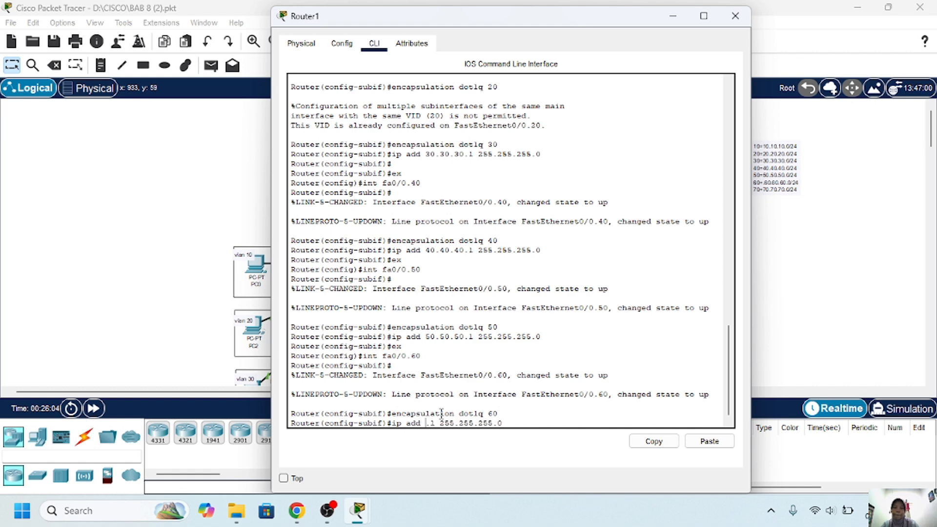
{"action": "type", "text": "60.60.60."}
{"action": "key", "text": "BackSpace"}
{"action": "key", "text": "Return"}
{"action": "type", "text": "er(config-subif)#e"}
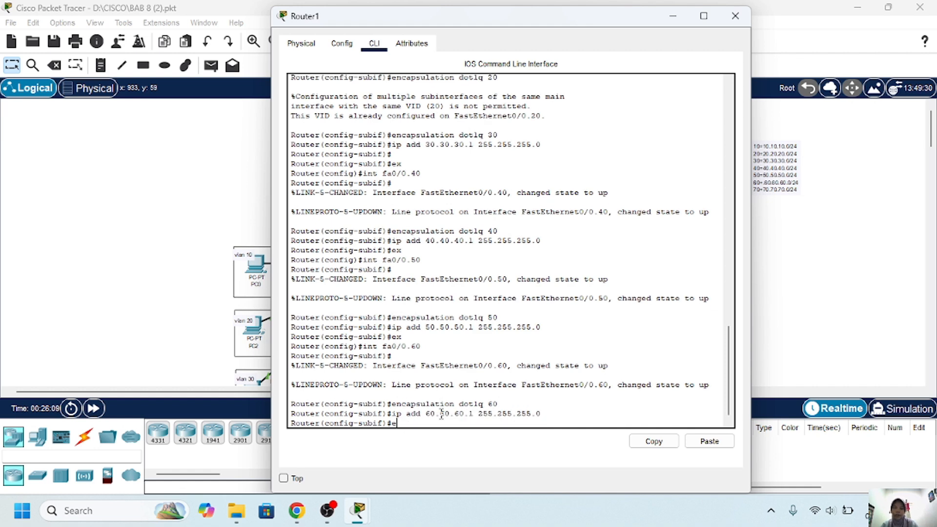
{"action": "type", "text": "x"}
{"action": "key", "text": "Return"}
Create subinterface fa0/0.70 on Router1 with dot1q encapsulation for VLAN 70.
{"action": "type", "text": "int fa0/0"}
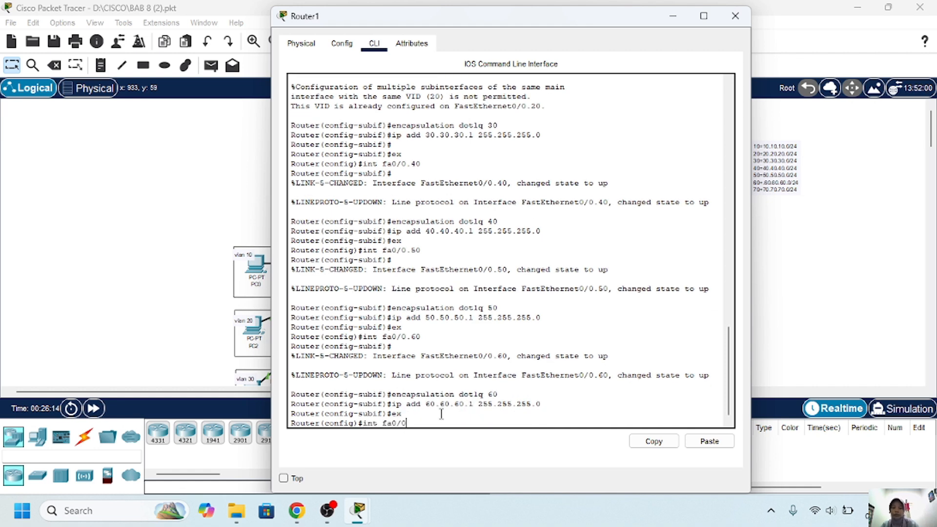
{"action": "type", "text": ".70"}
{"action": "key", "text": "Return"}
{"action": "key", "text": "Up"}
{"action": "key", "text": "Up"}
{"action": "key", "text": "Up"}
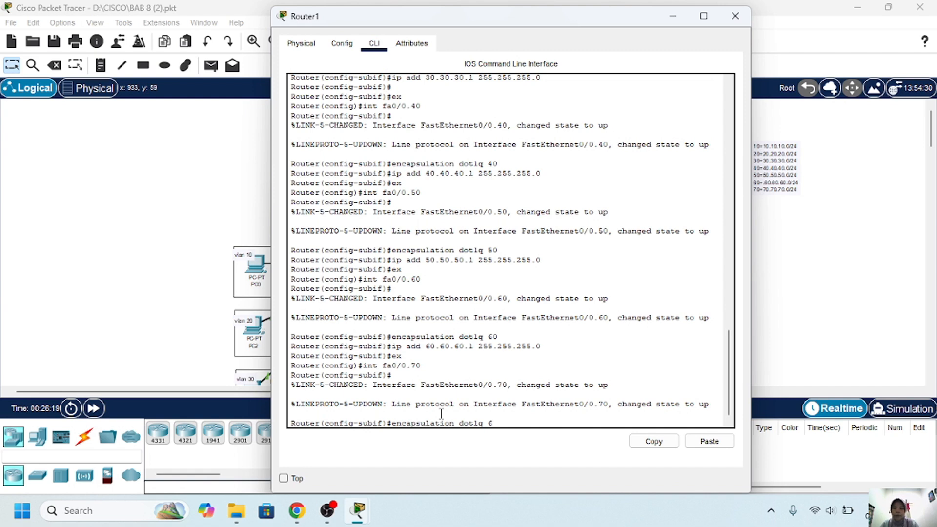
{"action": "key", "text": "BackSpace"}
{"action": "type", "text": "70"}
{"action": "key", "text": "Return"}
Give subinterface fa0/0.70 the IP address 70.70.70.1 with mask 255.255.255.0 and return to global configuration mode.
{"action": "key", "text": "Up"}
{"action": "key", "text": "Up"}
{"action": "key", "text": "Up"}
{"action": "key", "text": "Up"}
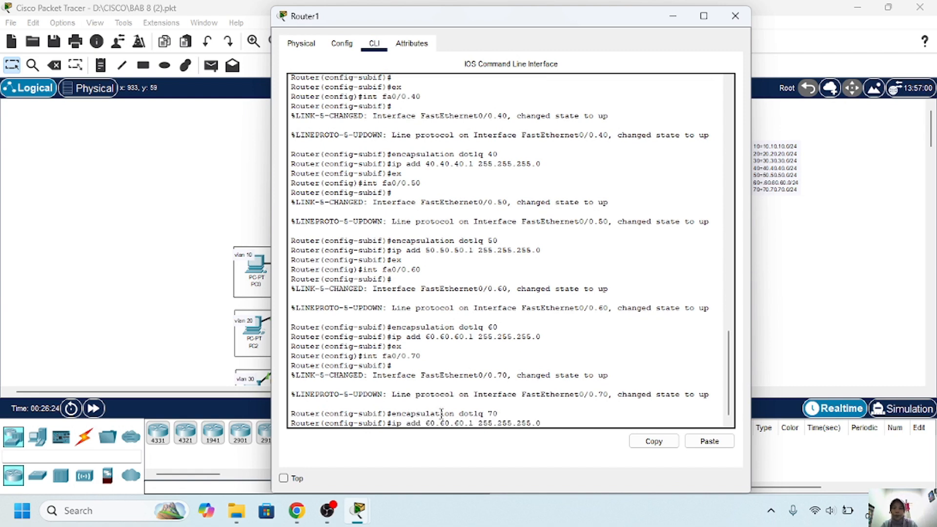
{"action": "key", "text": "BackSpace"}
{"action": "key", "text": "BackSpace"}
{"action": "key", "text": "BackSpace"}
{"action": "key", "text": "BackSpace"}
{"action": "key", "text": "BackSpace"}
{"action": "key", "text": "BackSpace"}
{"action": "key", "text": "BackSpace"}
{"action": "key", "text": "BackSpace"}
{"action": "type", "text": "70.7"}
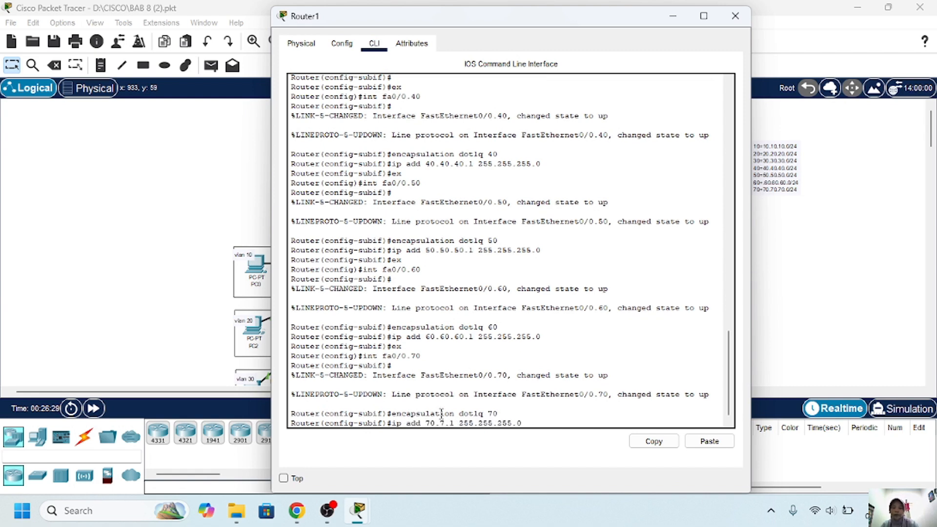
{"action": "type", "text": "0.70"}
{"action": "key", "text": "Return"}
{"action": "type", "text": "exx"}
{"action": "key", "text": "Return"}
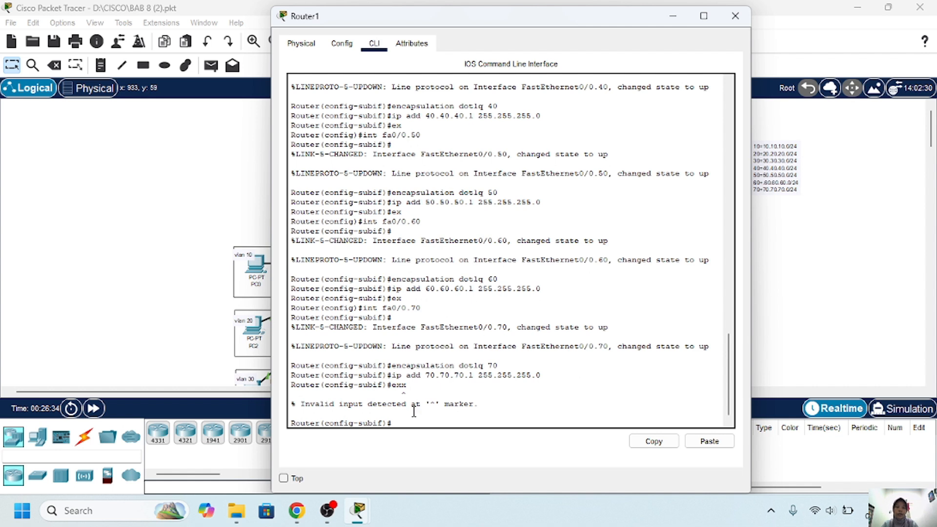
{"action": "type", "text": "ex"}
{"action": "key", "text": "Return"}
Create a DHCP pool named vlan10 on Router1.
{"action": "type", "text": "ip"}
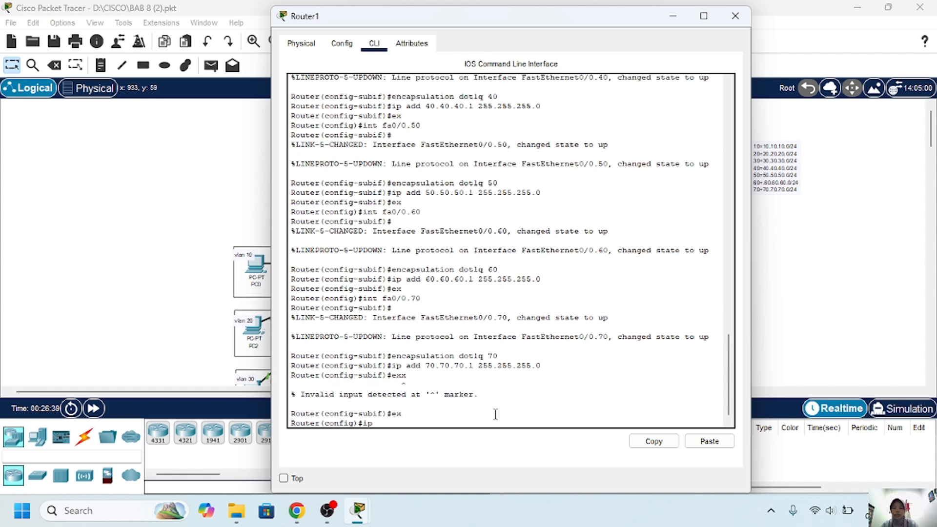
{"action": "type", "text": " dhp pool vl"}
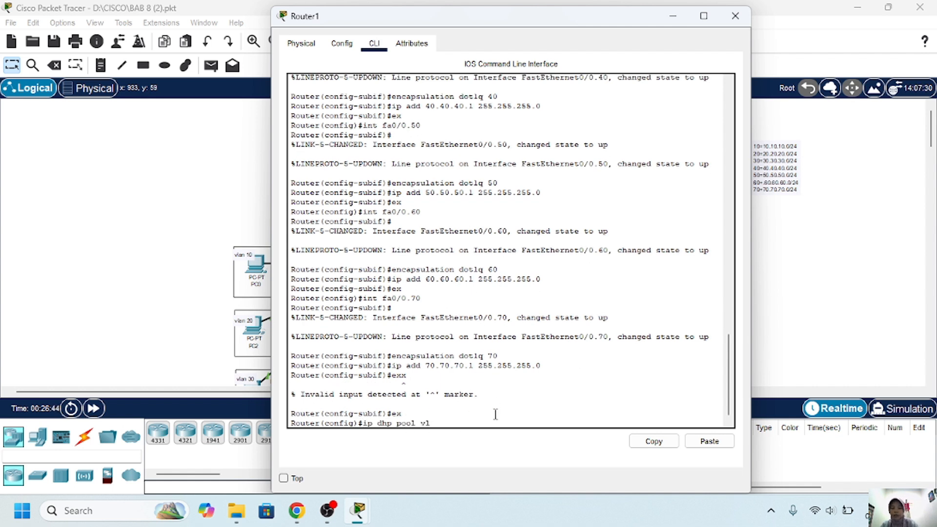
{"action": "type", "text": "an"}
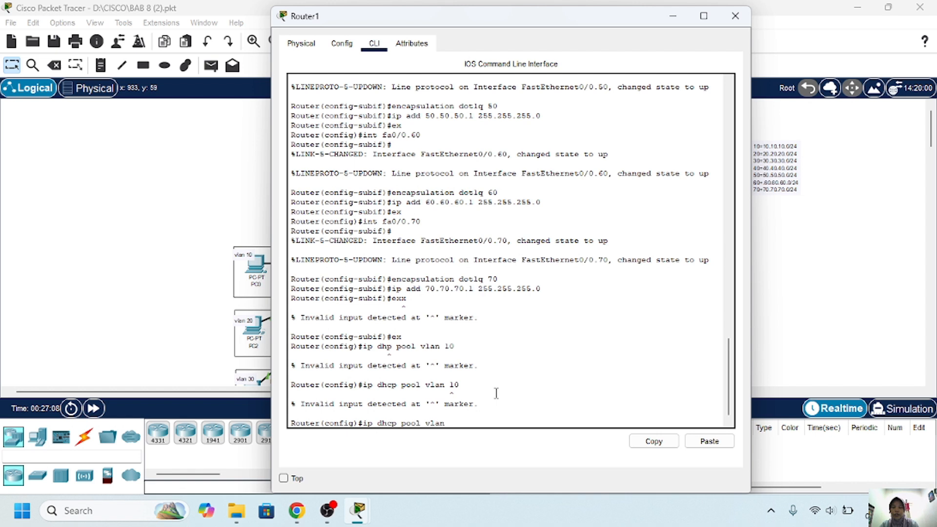
{"action": "type", "text": "10"}
{"action": "key", "text": "Return"}
Set the vlan10 DHCP pool's network to 10.10.10.0 with mask 255.255.255.0.
{"action": "type", "text": "network"}
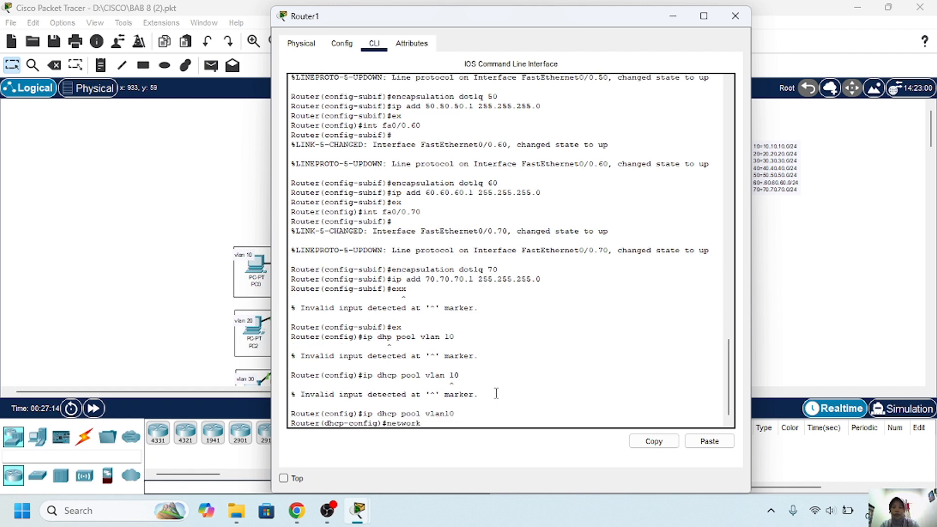
{"action": "type", "text": " 10.10.10.0 255.255.255"}
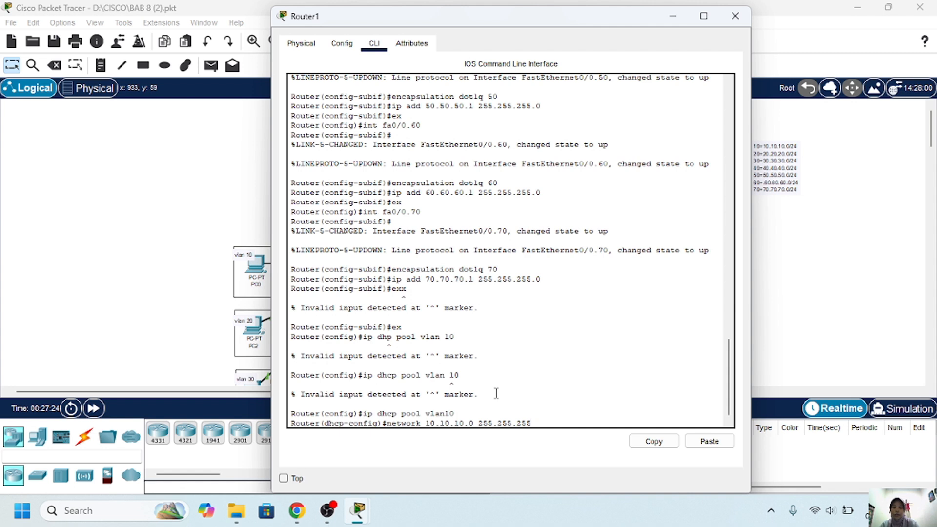
{"action": "type", "text": ".0"}
{"action": "key", "text": "Return"}
Set the vlan10 DHCP pool's default router to 10.10.10.1.
{"action": "type", "text": "defa"}
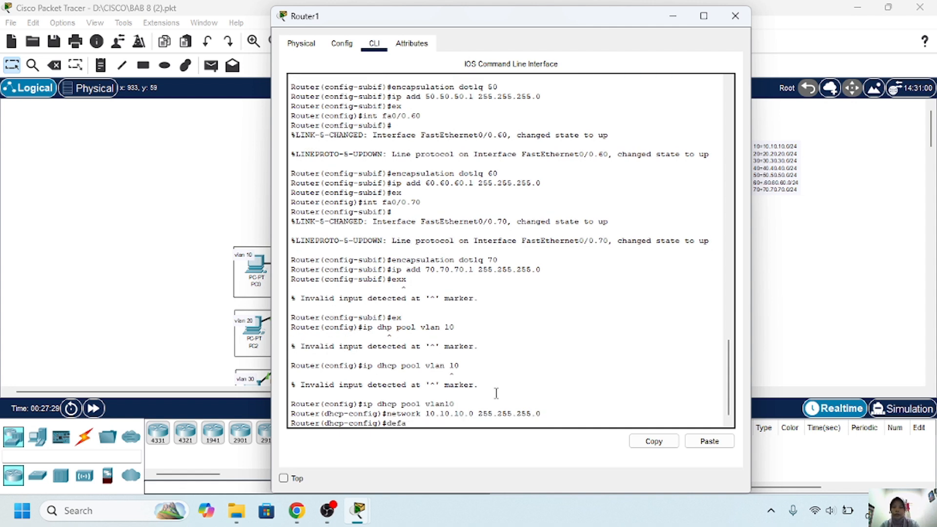
{"action": "type", "text": "ult-raouter"}
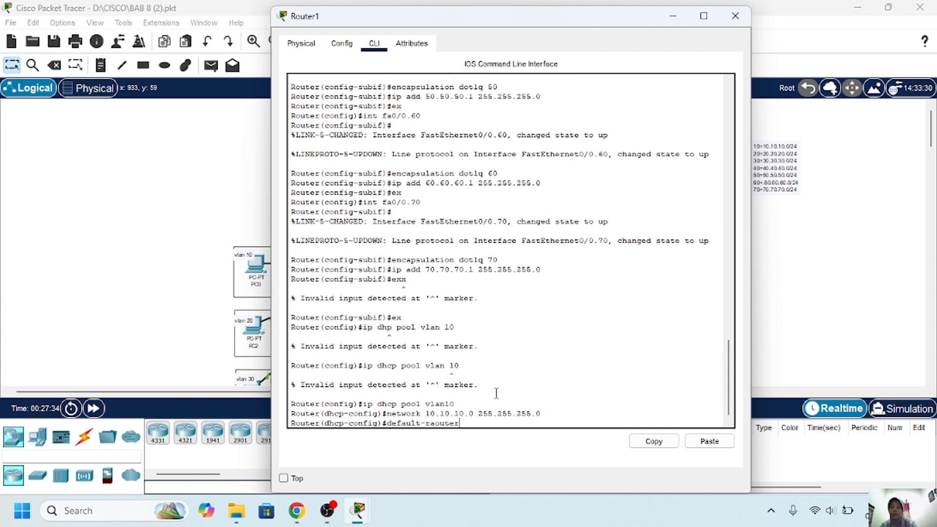
{"action": "type", "text": " 10.10.10.1"}
{"action": "key", "text": "Return"}
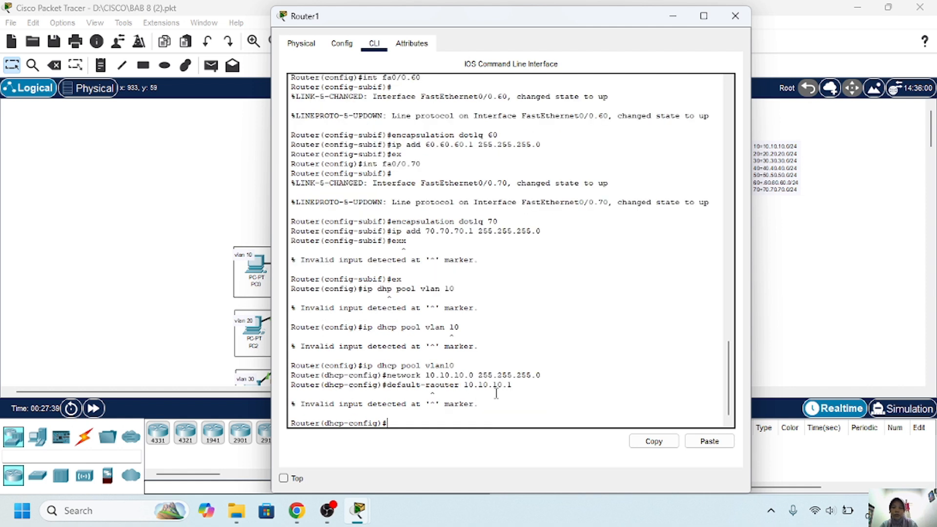
{"action": "key", "text": "Up"}
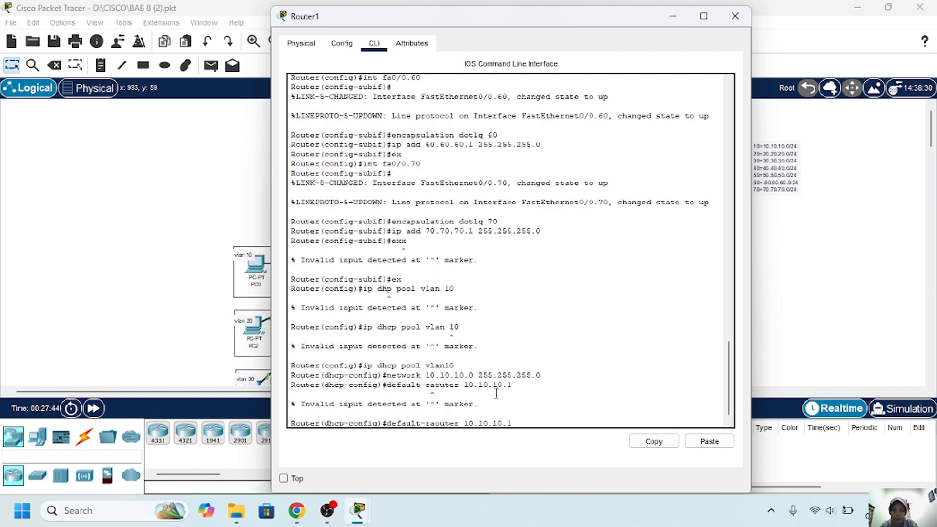
{"action": "key", "text": "Left"}
{"action": "key", "text": "Left"}
{"action": "key", "text": "Left"}
{"action": "key", "text": "Left"}
{"action": "key", "text": "Left"}
{"action": "key", "text": "Left"}
{"action": "key", "text": "Left"}
{"action": "key", "text": "Left"}
{"action": "key", "text": "Left"}
{"action": "key", "text": "Left"}
{"action": "key", "text": "Left"}
{"action": "key", "text": "Left"}
{"action": "key", "text": "Left"}
{"action": "key", "text": "Left"}
{"action": "key", "text": "Left"}
{"action": "key", "text": "BackSpace"}
{"action": "key", "text": "BackSpace"}
{"action": "type", "text": "o"}
{"action": "key", "text": "Return"}
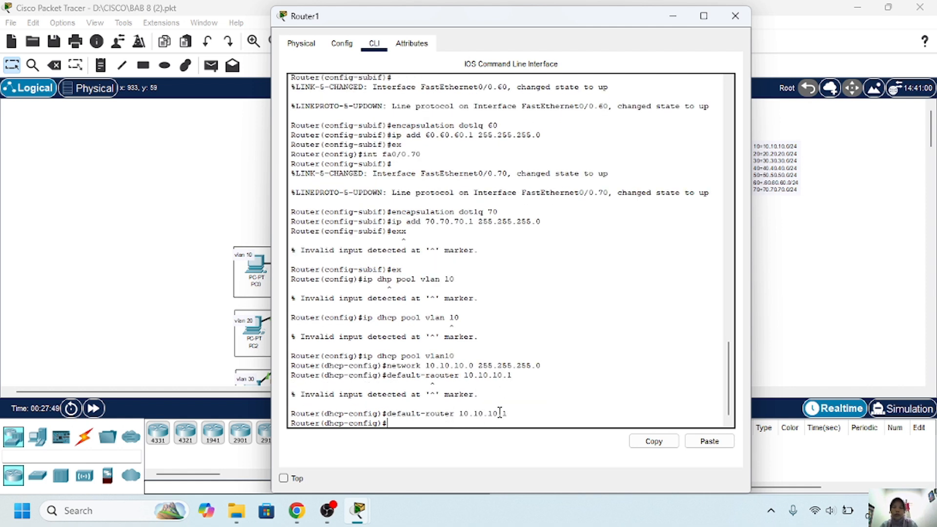
Set the vlan10 DHCP pool's DNS server to 8.8.8.8 and return to global configuration mode.
{"action": "type", "text": "dns-server 8.8.8.8"}
{"action": "key", "text": "Return"}
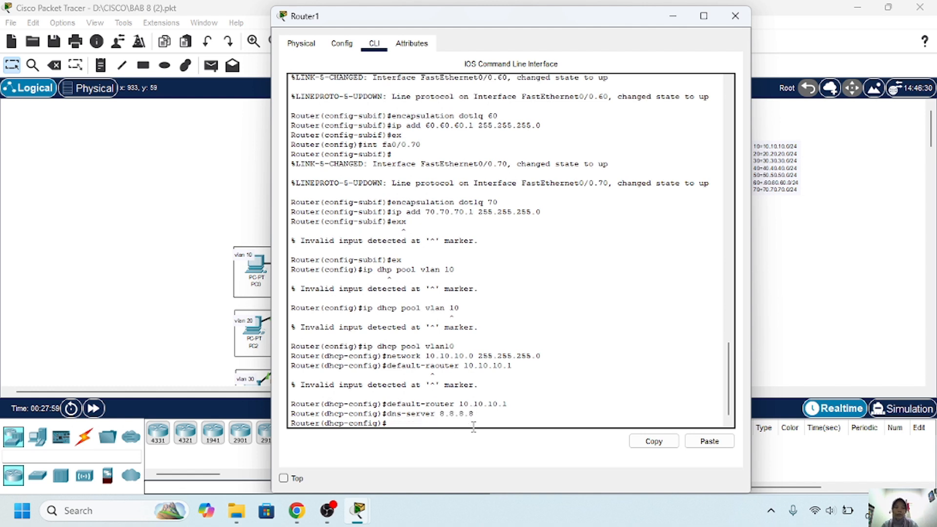
{"action": "type", "text": "ex"}
{"action": "key", "text": "Return"}
Create a DHCP pool named vlan20 on Router1.
{"action": "type", "text": "ip dhcp pool vlan10"}
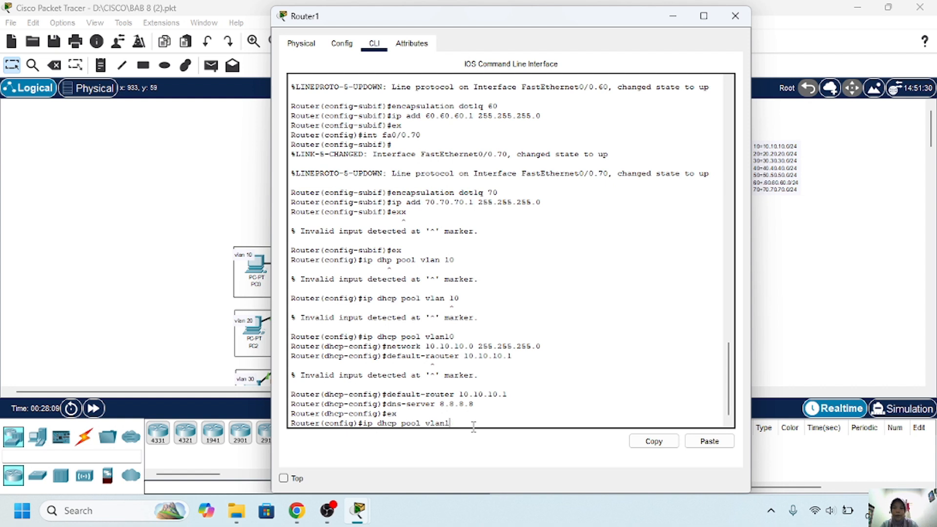
{"action": "key", "text": "BackSpace"}
{"action": "type", "text": "20"}
{"action": "key", "text": "Return"}
Try to set the vlan20 DHCP pool's default router to 20.20.20.1.
{"action": "key", "text": "Up"}
{"action": "key", "text": "Up"}
{"action": "key", "text": "Up"}
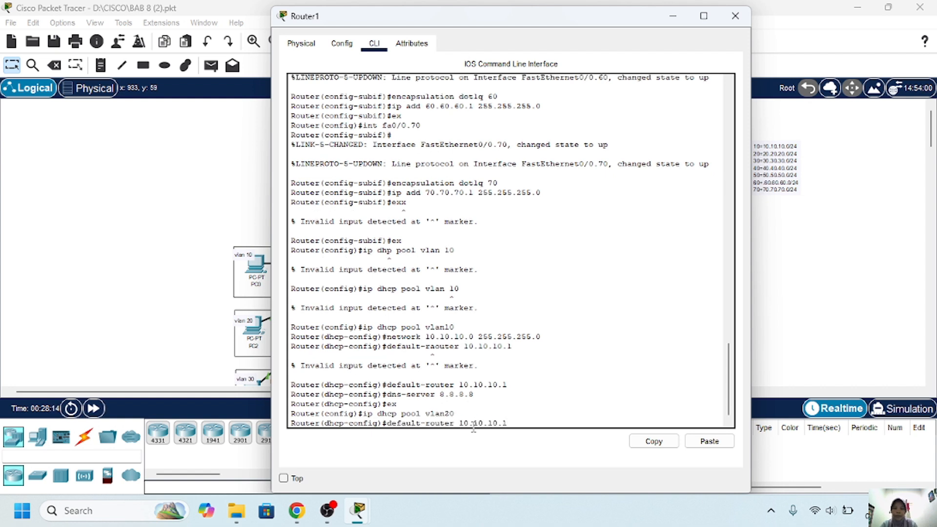
{"action": "key", "text": "Up"}
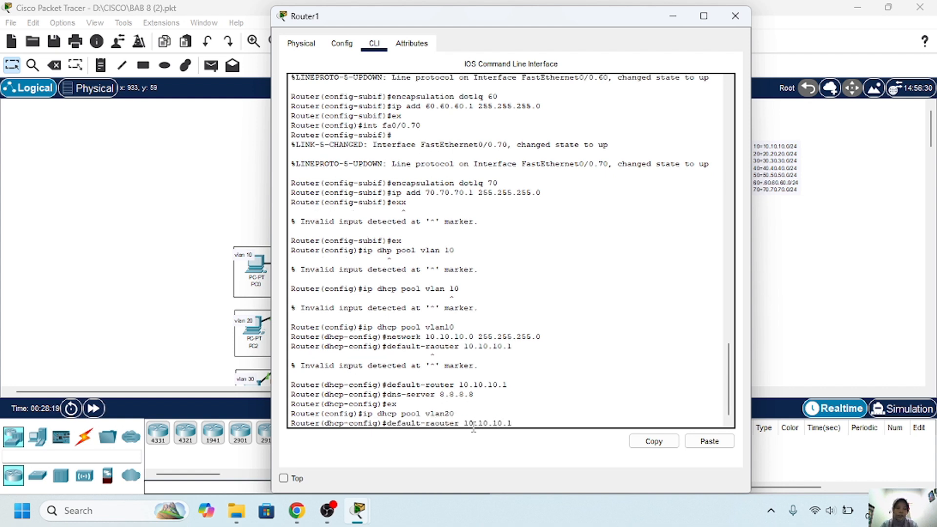
{"action": "key", "text": "BackSpace"}
{"action": "key", "text": "BackSpace"}
{"action": "key", "text": "BackSpace"}
{"action": "key", "text": "BackSpace"}
{"action": "key", "text": "BackSpace"}
{"action": "key", "text": "BackSpace"}
{"action": "key", "text": "BackSpace"}
{"action": "key", "text": "BackSpace"}
{"action": "key", "text": "BackSpace"}
{"action": "key", "text": "BackSpace"}
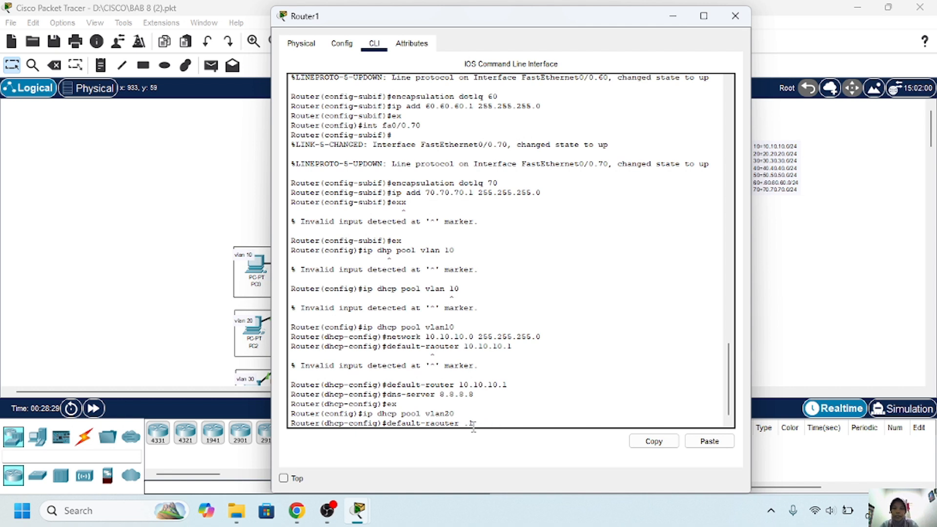
{"action": "type", "text": "20.20.20.1"}
{"action": "key", "text": "Return"}
Set the vlan20 DHCP pool's network to 20.20.20.0 with mask 255.255.255.0.
{"action": "key", "text": "Up"}
{"action": "key", "text": "Up"}
{"action": "key", "text": "Up"}
{"action": "key", "text": "Up"}
{"action": "key", "text": "Up"}
{"action": "key", "text": "Up"}
{"action": "key", "text": "Up"}
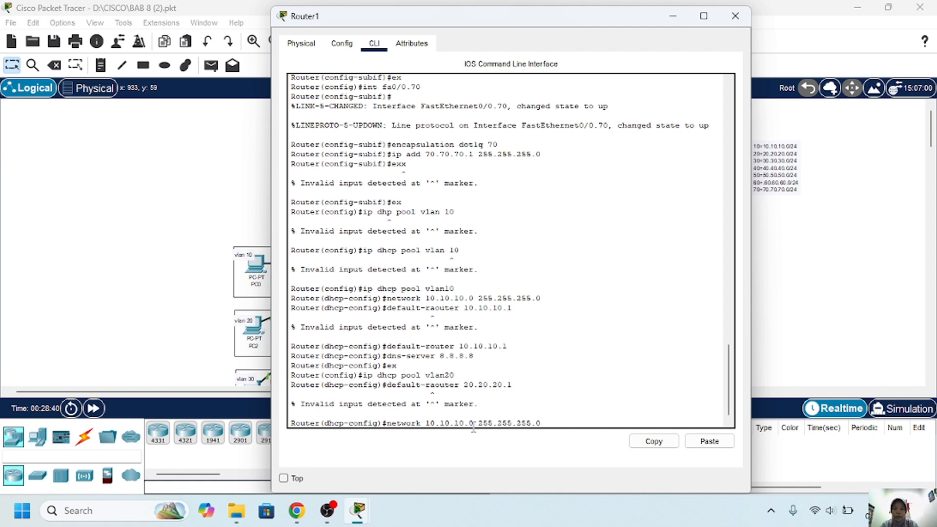
{"action": "key", "text": "Left"}
{"action": "key", "text": "Left"}
{"action": "key", "text": "Left"}
{"action": "key", "text": "Left"}
{"action": "key", "text": "Left"}
{"action": "key", "text": "Left"}
{"action": "key", "text": "Left"}
{"action": "key", "text": "Left"}
{"action": "key", "text": "Left"}
{"action": "key", "text": "Left"}
{"action": "key", "text": "Left"}
{"action": "key", "text": "Left"}
{"action": "key", "text": "Left"}
{"action": "key", "text": "Left"}
{"action": "key", "text": "Left"}
{"action": "key", "text": "Left"}
{"action": "key", "text": "BackSpace"}
{"action": "key", "text": "BackSpace"}
{"action": "key", "text": "BackSpace"}
{"action": "key", "text": "BackSpace"}
{"action": "key", "text": "BackSpace"}
{"action": "key", "text": "BackSpace"}
{"action": "key", "text": "BackSpace"}
{"action": "key", "text": "BackSpace"}
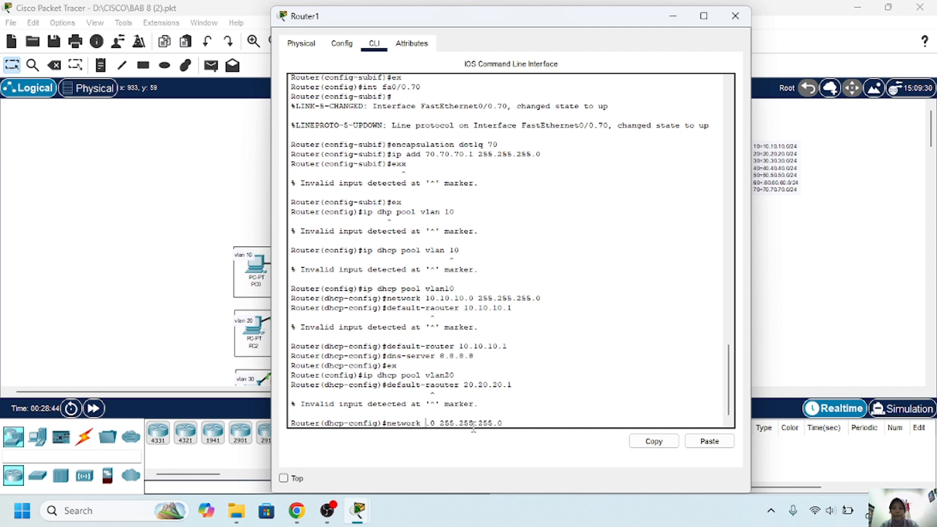
{"action": "type", "text": "20.20.20"}
{"action": "key", "text": "Return"}
Set the vlan20 DHCP pool's default router to 20.20.20.1, correcting the misspelled default-router command.
{"action": "key", "text": "Up"}
{"action": "key", "text": "Up"}
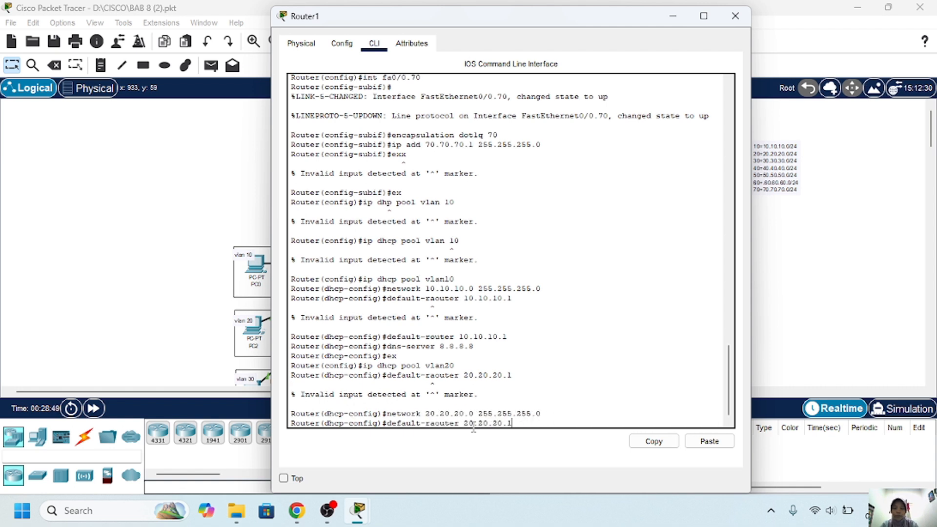
{"action": "key", "text": "Return"}
{"action": "key", "text": "Up"}
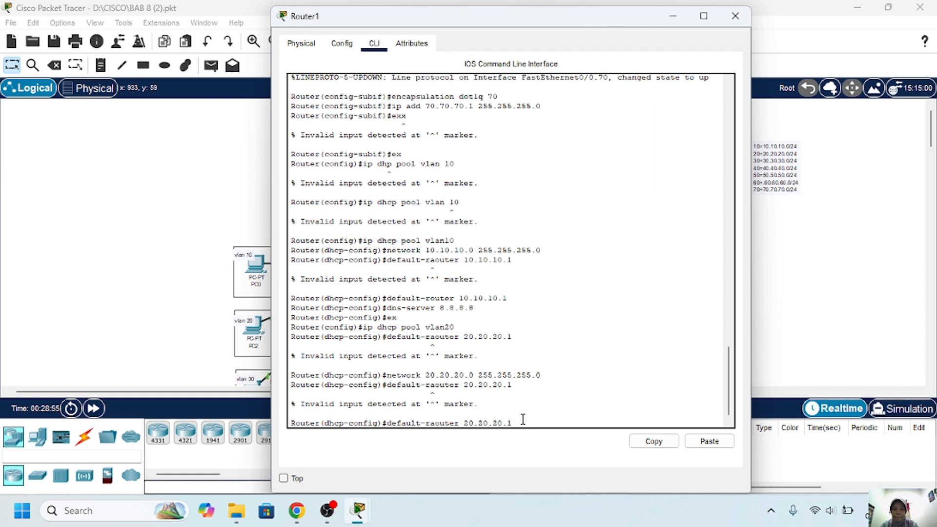
{"action": "key", "text": "Left"}
{"action": "key", "text": "Left"}
{"action": "key", "text": "Left"}
{"action": "key", "text": "Left"}
{"action": "key", "text": "Left"}
{"action": "key", "text": "Left"}
{"action": "key", "text": "Left"}
{"action": "key", "text": "Left"}
{"action": "key", "text": "Left"}
{"action": "key", "text": "Left"}
{"action": "key", "text": "Left"}
{"action": "key", "text": "Left"}
{"action": "key", "text": "Left"}
{"action": "key", "text": "Left"}
{"action": "key", "text": "Left"}
{"action": "key", "text": "Left"}
{"action": "key", "text": "BackSpace"}
{"action": "key", "text": "Return"}
Set the vlan20 DHCP pool's DNS server to 8.8.8.8 and return to global configuration mode.
{"action": "key", "text": "Up"}
{"action": "key", "text": "Up"}
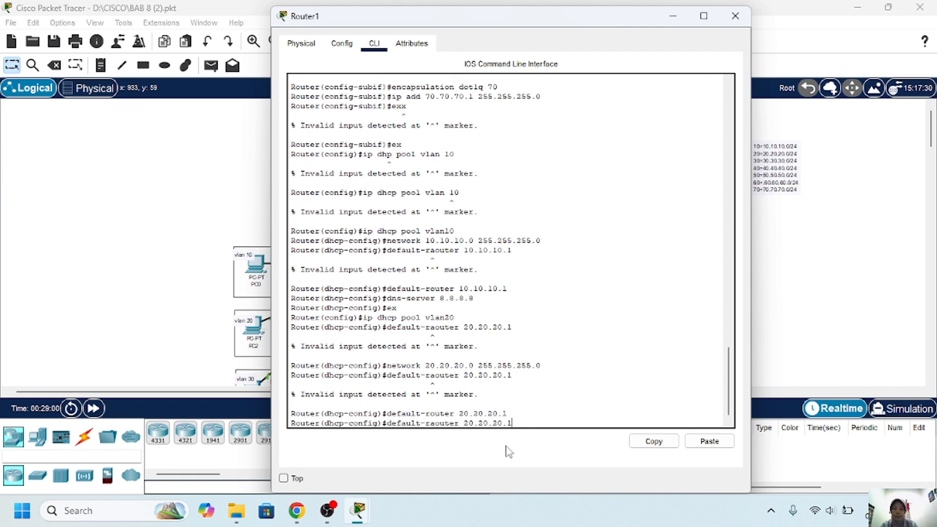
{"action": "key", "text": "Up"}
{"action": "key", "text": "Up"}
{"action": "key", "text": "Up"}
{"action": "key", "text": "Up"}
{"action": "key", "text": "Up"}
{"action": "key", "text": "Return"}
{"action": "type", "text": "ex"}
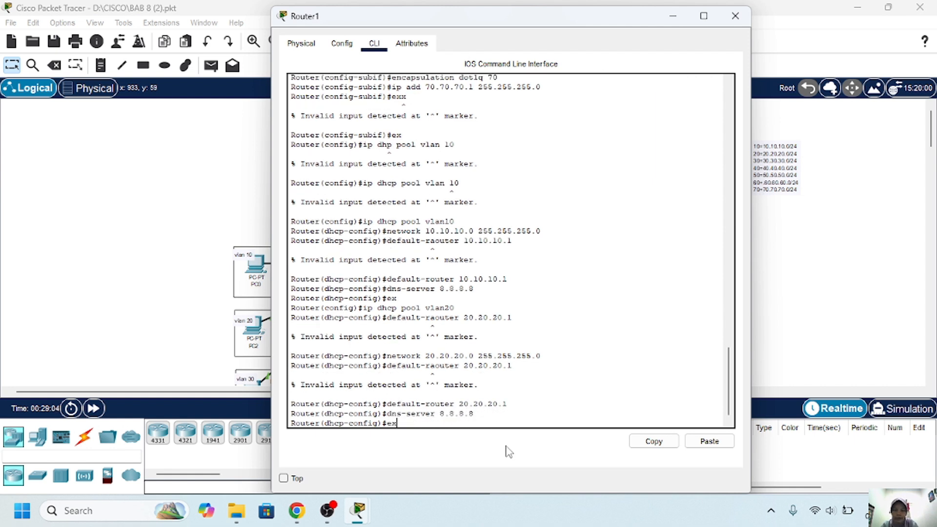
{"action": "key", "text": "Return"}
Create a DHCP pool named vlan30 on Router1.
{"action": "key", "text": "Up"}
{"action": "key", "text": "Up"}
{"action": "key", "text": "Up"}
{"action": "key", "text": "Up"}
{"action": "key", "text": "Up"}
{"action": "key", "text": "Up"}
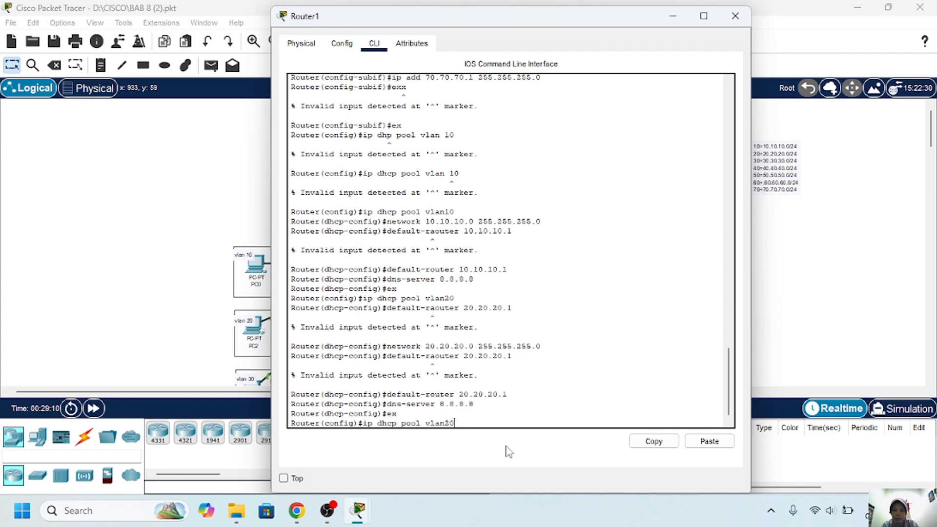
{"action": "key", "text": "BackSpace"}
{"action": "key", "text": "BackSpace"}
{"action": "type", "text": "30"}
{"action": "key", "text": "Return"}
Set the vlan30 DHCP pool's network to 30.30.30.0 with mask 255.255.255.0.
{"action": "key", "text": "Up"}
{"action": "key", "text": "Up"}
{"action": "key", "text": "Up"}
{"action": "key", "text": "Up"}
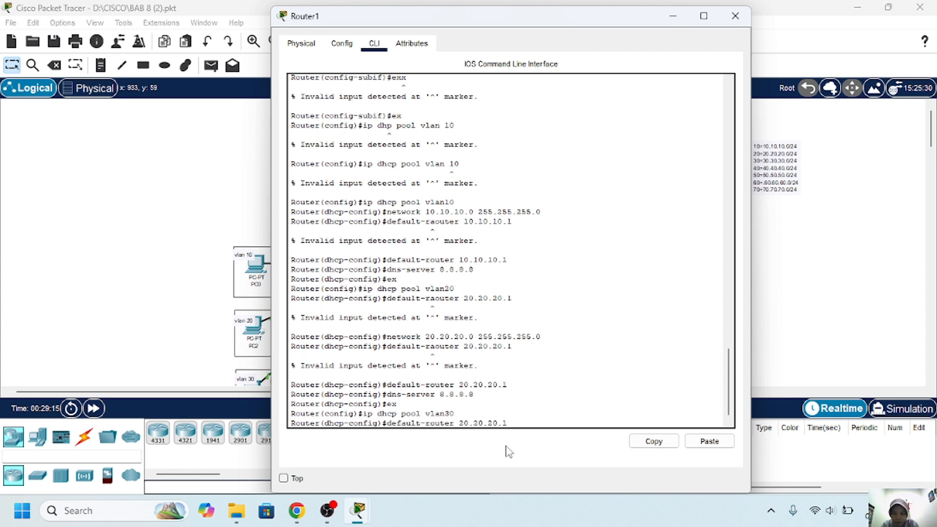
{"action": "key", "text": "Up"}
{"action": "key", "text": "Up"}
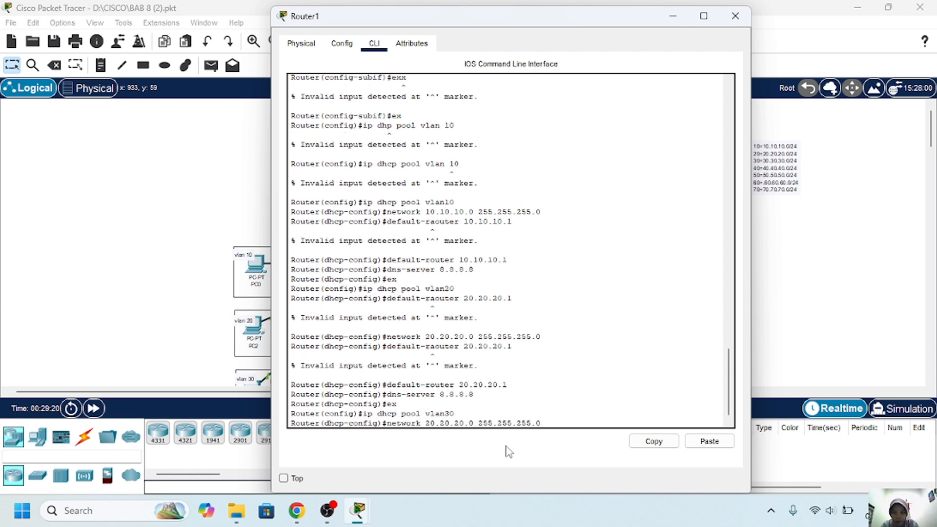
{"action": "key", "text": "BackSpace"}
{"action": "key", "text": "BackSpace"}
{"action": "key", "text": "BackSpace"}
{"action": "key", "text": "BackSpace"}
{"action": "key", "text": "BackSpace"}
{"action": "key", "text": "BackSpace"}
{"action": "key", "text": "BackSpace"}
{"action": "key", "text": "BackSpace"}
{"action": "type", "text": "30.30.30"}
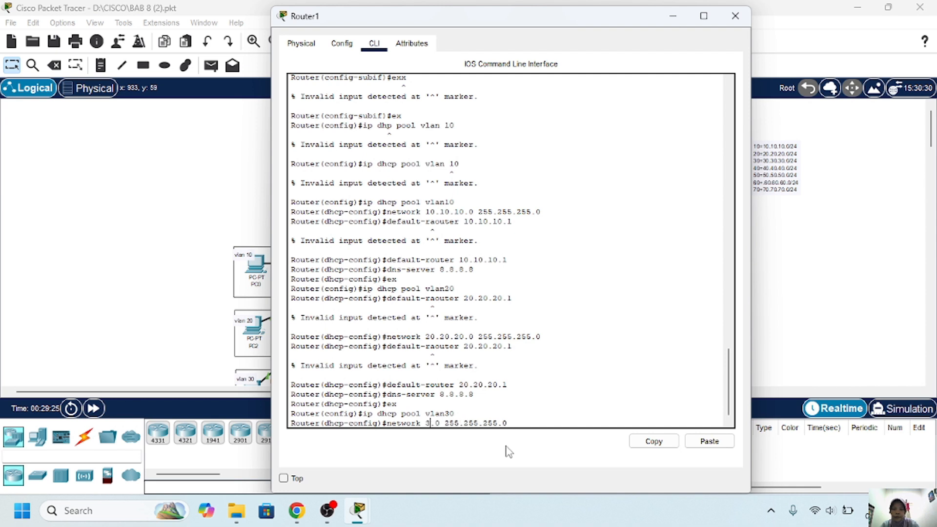
{"action": "key", "text": "Return"}
Set the vlan30 DHCP pool's default router to 30.30.30.2.
{"action": "key", "text": "Up"}
{"action": "key", "text": "Up"}
{"action": "key", "text": "Up"}
{"action": "key", "text": "Up"}
{"action": "key", "text": "Up"}
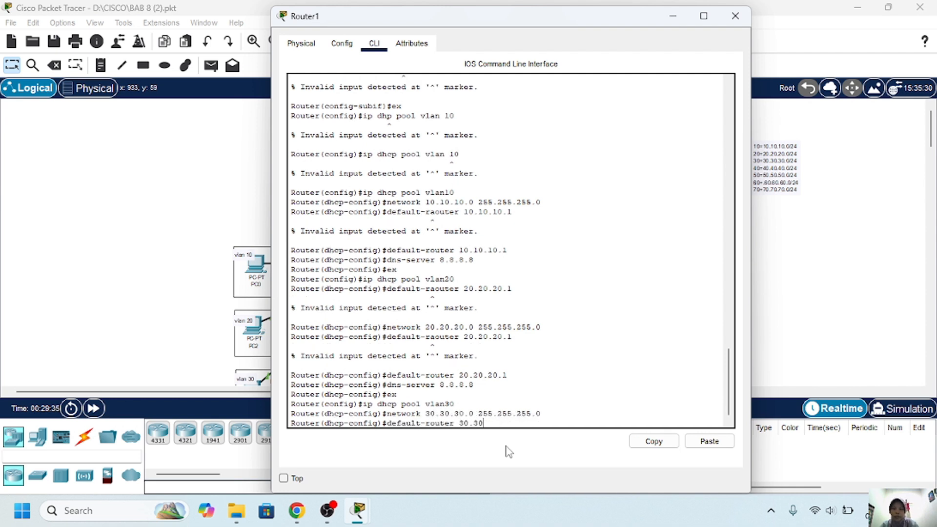
{"action": "key", "text": "Return"}
Set the vlan30 DHCP pool's default router to 30.30.30.1 and return to global configuration mode.
{"action": "key", "text": "Up"}
{"action": "key", "text": "BackSpace"}
{"action": "type", "text": "1"}
{"action": "key", "text": "Return"}
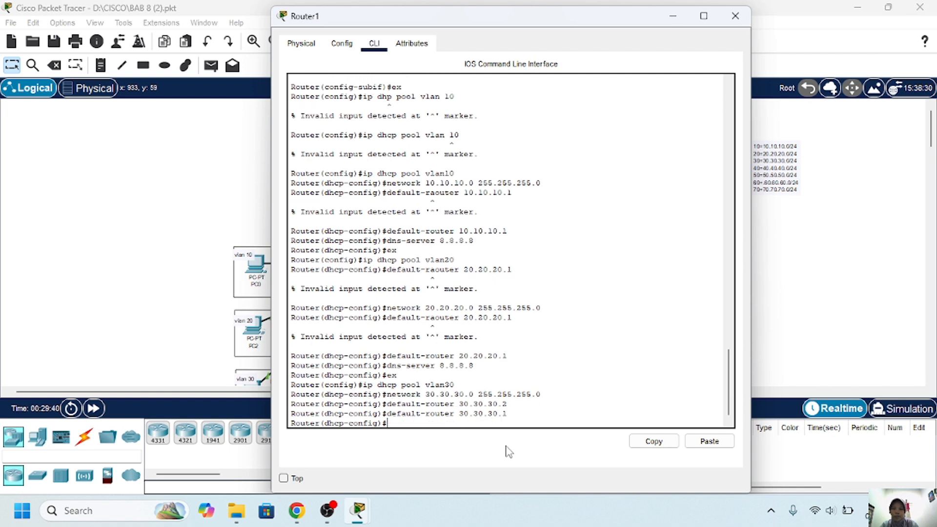
{"action": "type", "text": "ex"}
{"action": "key", "text": "Return"}
Create a DHCP pool named vlan40 on Router1.
{"action": "key", "text": "Up"}
{"action": "key", "text": "Up"}
{"action": "key", "text": "Up"}
{"action": "key", "text": "Up"}
{"action": "key", "text": "Up"}
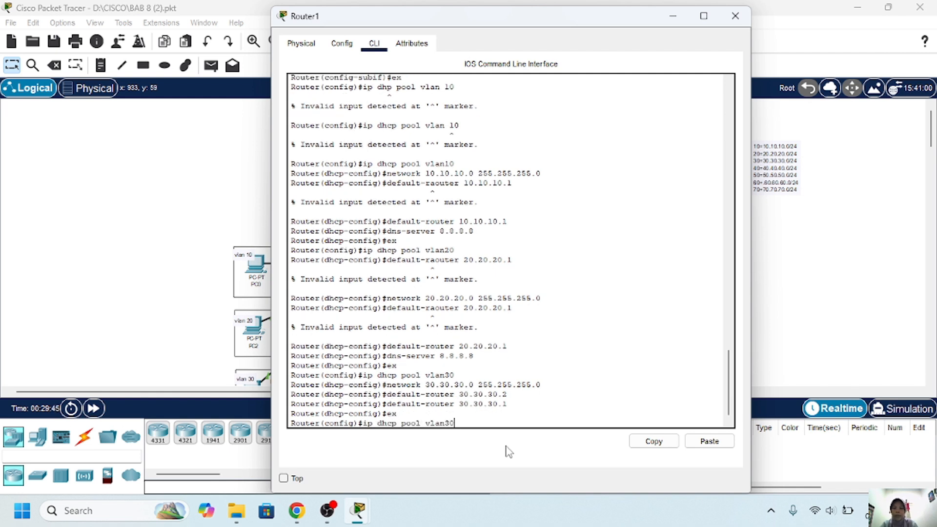
{"action": "type", "text": "40"}
{"action": "key", "text": "Return"}
Set the vlan40 DHCP pool's network to 40.40.40.0 with mask 255.255.255.0.
{"action": "key", "text": "Up"}
{"action": "key", "text": "Up"}
{"action": "key", "text": "Up"}
{"action": "key", "text": "Up"}
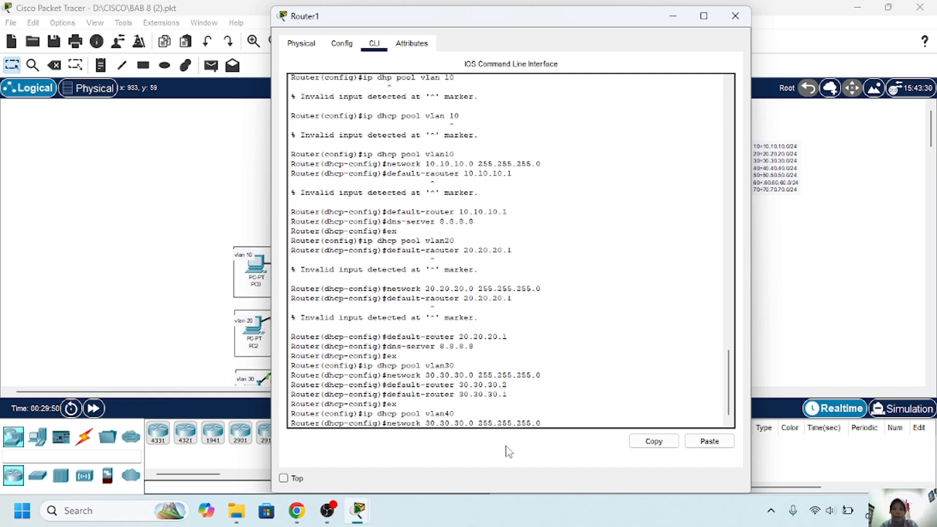
{"action": "key", "text": "BackSpace"}
{"action": "key", "text": "BackSpace"}
{"action": "key", "text": "BackSpace"}
{"action": "key", "text": "BackSpace"}
{"action": "key", "text": "BackSpace"}
{"action": "key", "text": "BackSpace"}
{"action": "key", "text": "BackSpace"}
{"action": "key", "text": "BackSpace"}
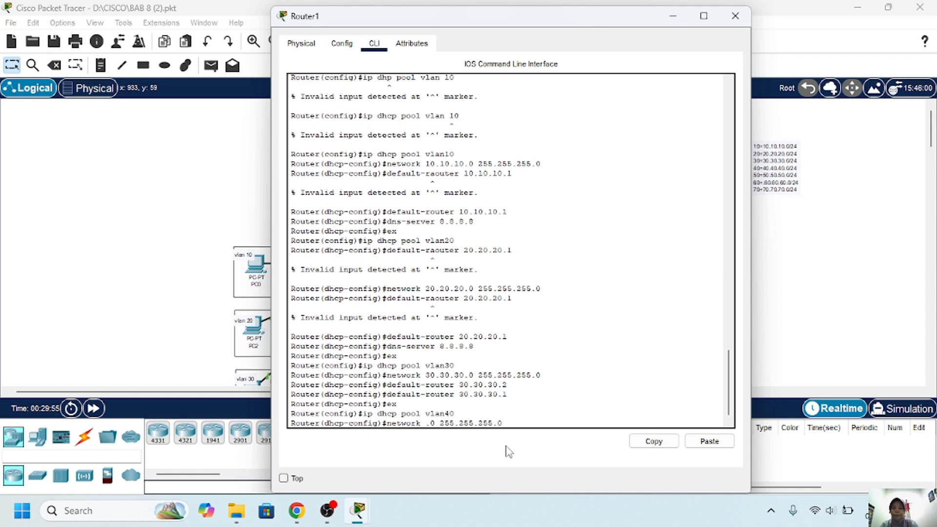
{"action": "type", "text": "40.4040"}
{"action": "key", "text": "BackSpace"}
{"action": "key", "text": "BackSpace"}
{"action": "type", "text": ".40"}
{"action": "key", "text": "Return"}
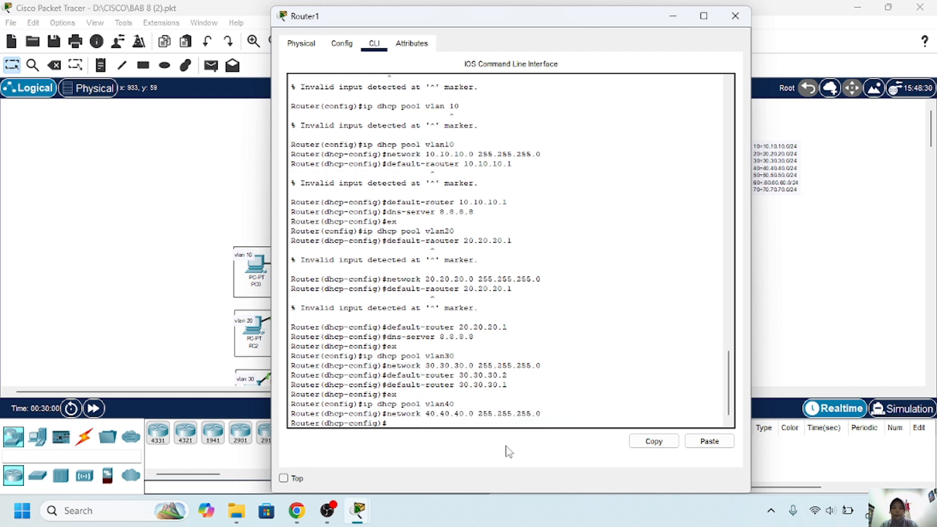
Set the vlan40 DHCP pool's default router to 40.40.40.1.
{"action": "key", "text": "Up"}
{"action": "key", "text": "Up"}
{"action": "key", "text": "Up"}
{"action": "key", "text": "Up"}
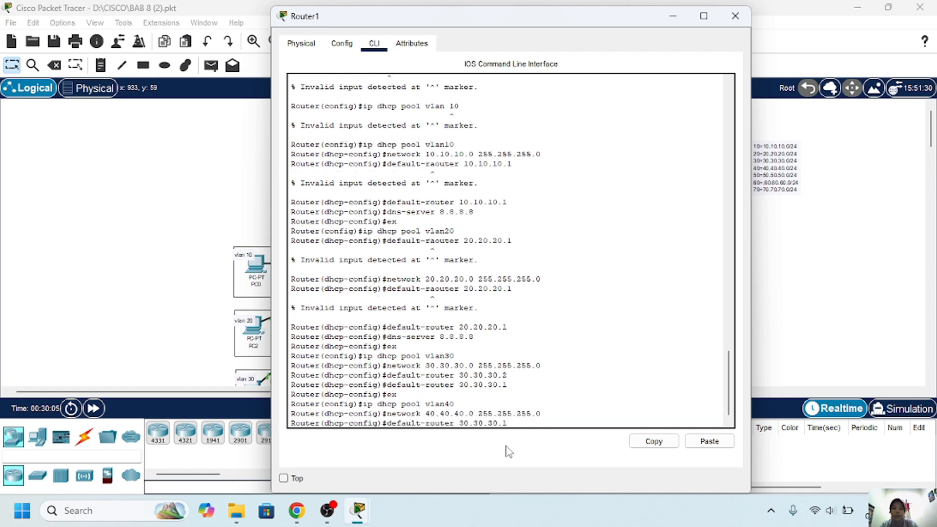
{"action": "type", "text": "40.40.40"}
{"action": "key", "text": "Return"}
Set the vlan40 DHCP pool's DNS server to 8.8.8.8 and return to global configuration mode.
{"action": "key", "text": "Up"}
{"action": "key", "text": "Up"}
{"action": "key", "text": "Up"}
{"action": "key", "text": "Up"}
{"action": "key", "text": "Up"}
{"action": "key", "text": "Up"}
{"action": "key", "text": "Up"}
{"action": "key", "text": "Up"}
{"action": "key", "text": "Up"}
{"action": "key", "text": "Up"}
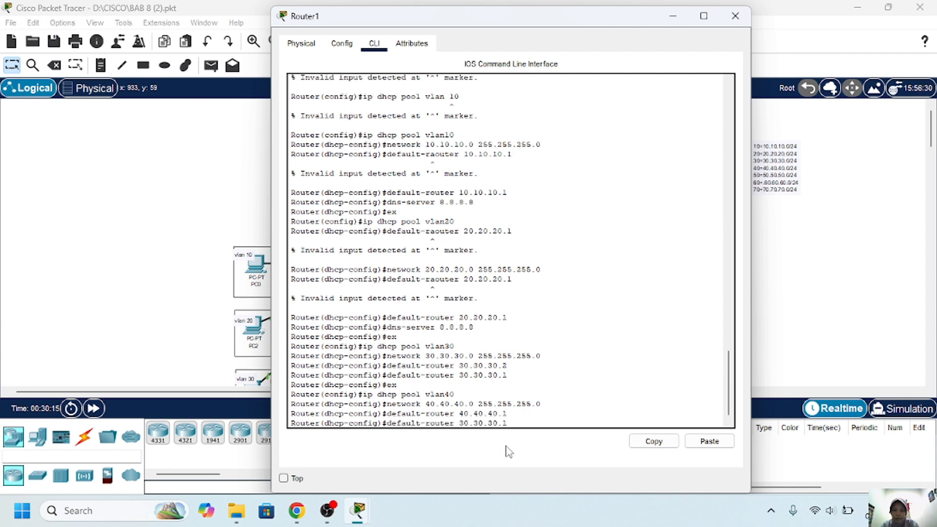
{"action": "key", "text": "Return"}
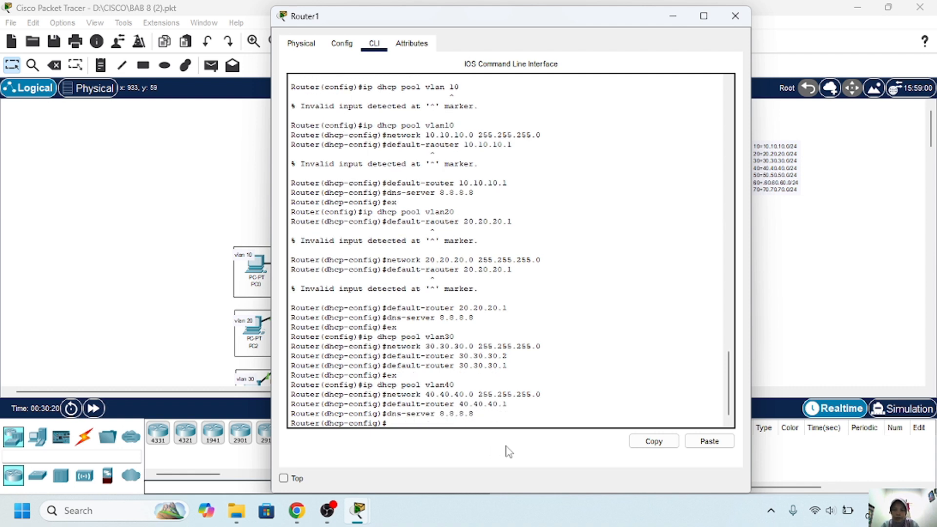
{"action": "type", "text": "ip"}
{"action": "key", "text": "BackSpace"}
{"action": "key", "text": "BackSpace"}
{"action": "type", "text": "ex"}
{"action": "key", "text": "Return"}
Create a DHCP pool named vlan50 on Router1.
{"action": "key", "text": "Up"}
{"action": "key", "text": "Up"}
{"action": "key", "text": "Up"}
{"action": "key", "text": "Up"}
{"action": "key", "text": "Up"}
{"action": "key", "text": "BackSpace"}
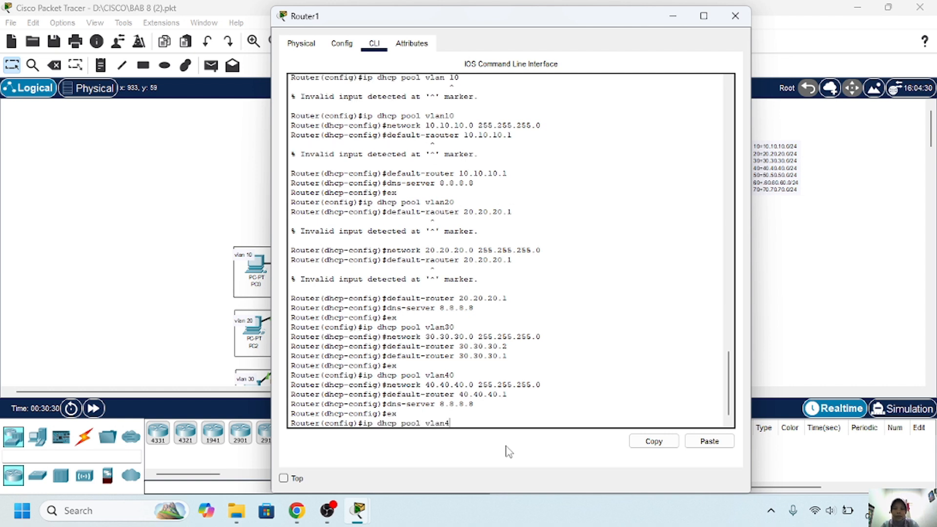
{"action": "key", "text": "Return"}
Set the vlan50 DHCP pool's network to 50.50.50.0 with mask 255.255.255.0.
{"action": "key", "text": "Up"}
{"action": "key", "text": "Up"}
{"action": "key", "text": "Up"}
{"action": "key", "text": "Up"}
{"action": "key", "text": "Up"}
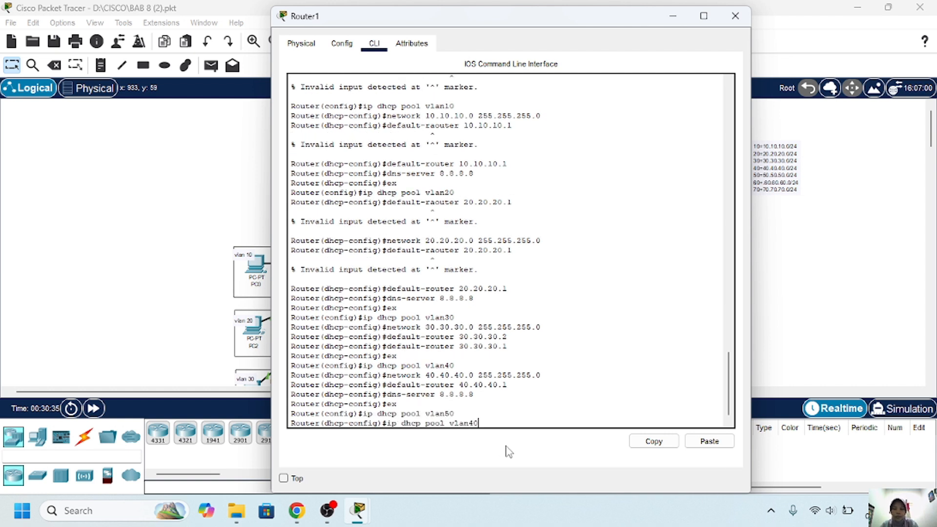
{"action": "key", "text": "Left"}
{"action": "key", "text": "Left"}
{"action": "key", "text": "BackSpace"}
{"action": "key", "text": "BackSpace"}
{"action": "key", "text": "BackSpace"}
{"action": "key", "text": "BackSpace"}
{"action": "key", "text": "BackSpace"}
{"action": "key", "text": "BackSpace"}
{"action": "key", "text": "BackSpace"}
{"action": "key", "text": "BackSpace"}
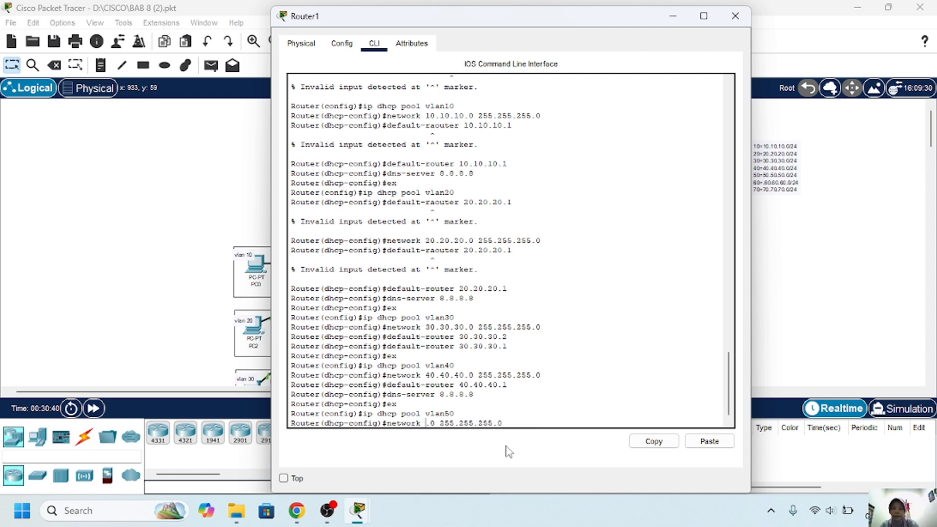
{"action": "type", "text": "50.50.50."}
{"action": "key", "text": "BackSpace"}
{"action": "key", "text": "Return"}
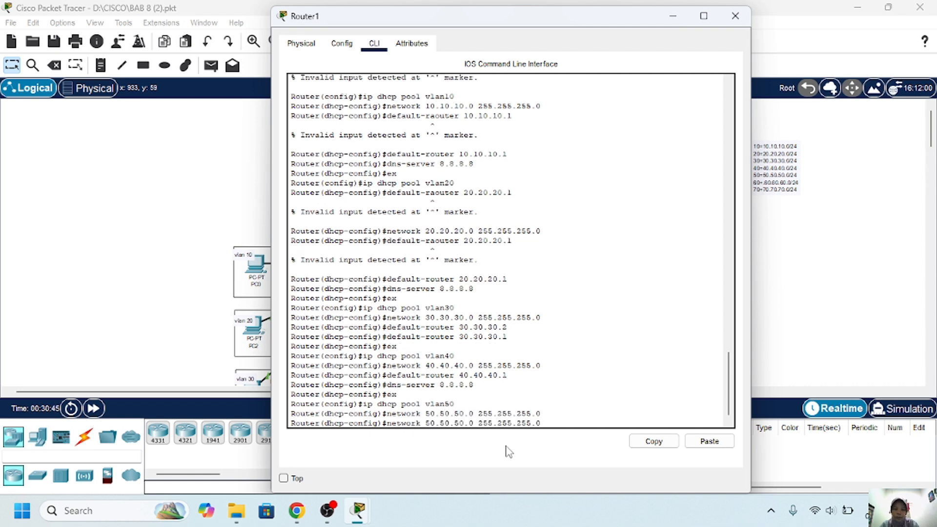
Set the vlan50 DHCP pool's default router to 50.50.50.1.
{"action": "key", "text": "Up"}
{"action": "key", "text": "Up"}
{"action": "key", "text": "Up"}
{"action": "key", "text": "Up"}
{"action": "key", "text": "Up"}
{"action": "key", "text": "BackSpace"}
{"action": "key", "text": "BackSpace"}
{"action": "key", "text": "BackSpace"}
{"action": "key", "text": "BackSpace"}
{"action": "key", "text": "BackSpace"}
{"action": "key", "text": "BackSpace"}
{"action": "key", "text": "BackSpace"}
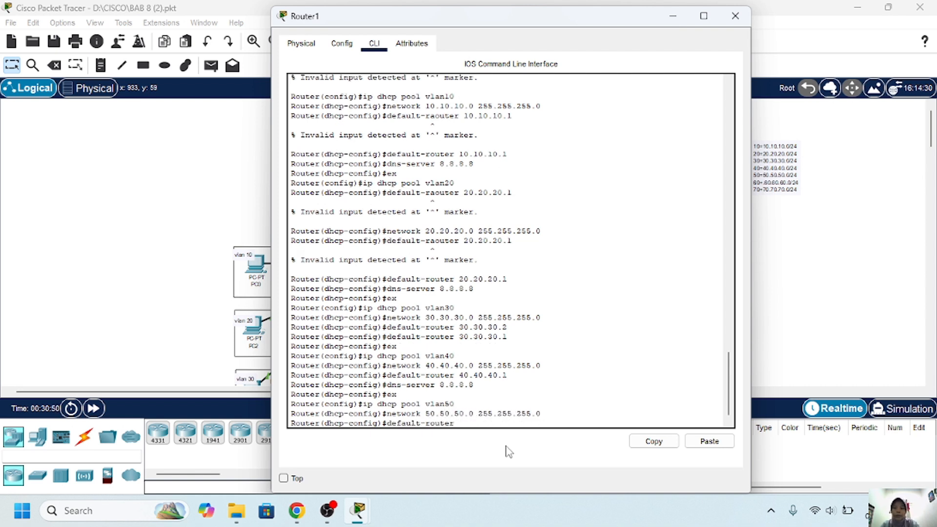
{"action": "type", "text": "50.50.50.1"}
{"action": "key", "text": "Return"}
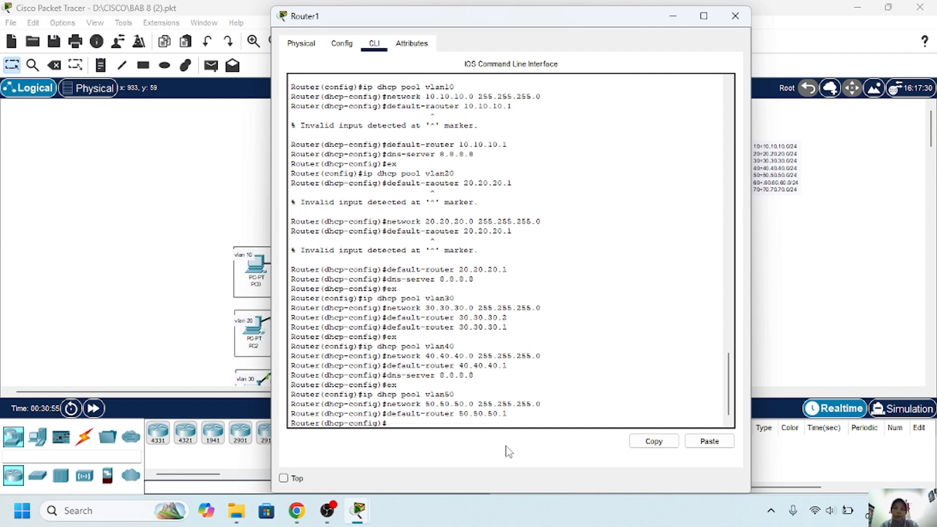
Set the vlan50 DHCP pool's DNS server to 8.8.8.8 and return to global configuration mode.
{"action": "key", "text": "Up"}
{"action": "key", "text": "Up"}
{"action": "key", "text": "Up"}
{"action": "key", "text": "Up"}
{"action": "key", "text": "Up"}
{"action": "key", "text": "Return"}
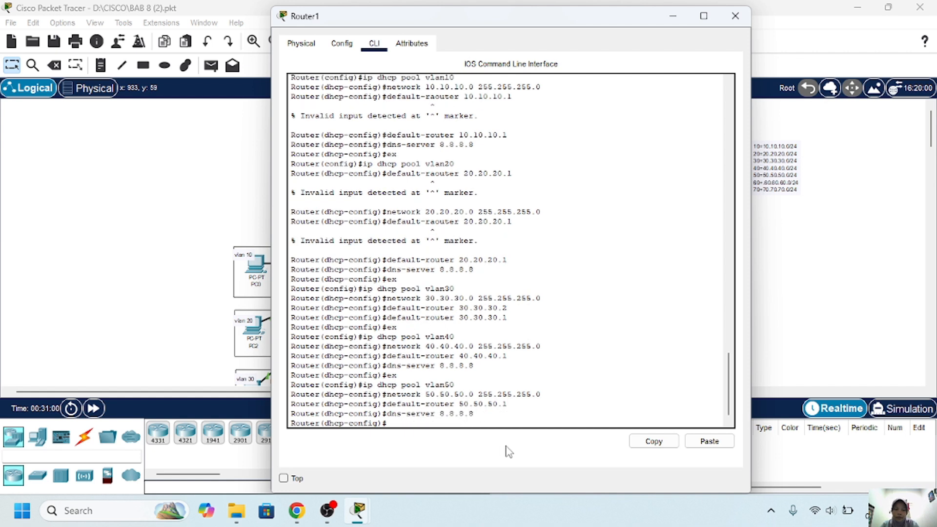
{"action": "type", "text": "ex"}
{"action": "key", "text": "Return"}
Create a DHCP pool named vlan60 on Router1.
{"action": "key", "text": "Up"}
{"action": "key", "text": "Up"}
{"action": "key", "text": "Up"}
{"action": "key", "text": "Up"}
{"action": "key", "text": "Up"}
{"action": "key", "text": "Up"}
{"action": "key", "text": "Down"}
{"action": "key", "text": "BackSpace"}
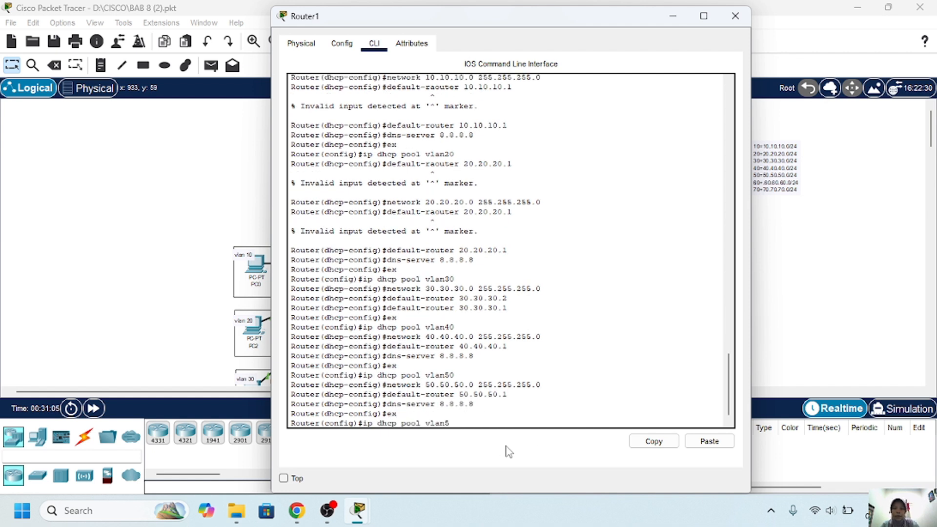
{"action": "key", "text": "Return"}
Set the vlan60 DHCP pool's network to 60.60.60.0 with mask 255.255.255.0.
{"action": "key", "text": "Up"}
{"action": "key", "text": "Up"}
{"action": "key", "text": "Up"}
{"action": "key", "text": "Up"}
{"action": "key", "text": "Up"}
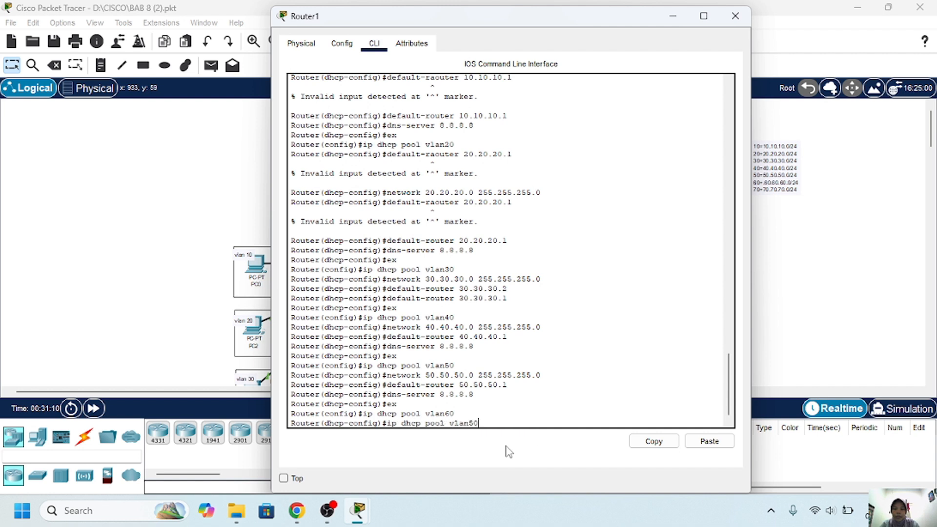
{"action": "key", "text": "Down"}
{"action": "key", "text": "BackSpace"}
{"action": "key", "text": "BackSpace"}
{"action": "key", "text": "BackSpace"}
{"action": "key", "text": "BackSpace"}
{"action": "key", "text": "BackSpace"}
{"action": "key", "text": "BackSpace"}
{"action": "key", "text": "BackSpace"}
{"action": "key", "text": "BackSpace"}
{"action": "type", "text": "60.60.60"}
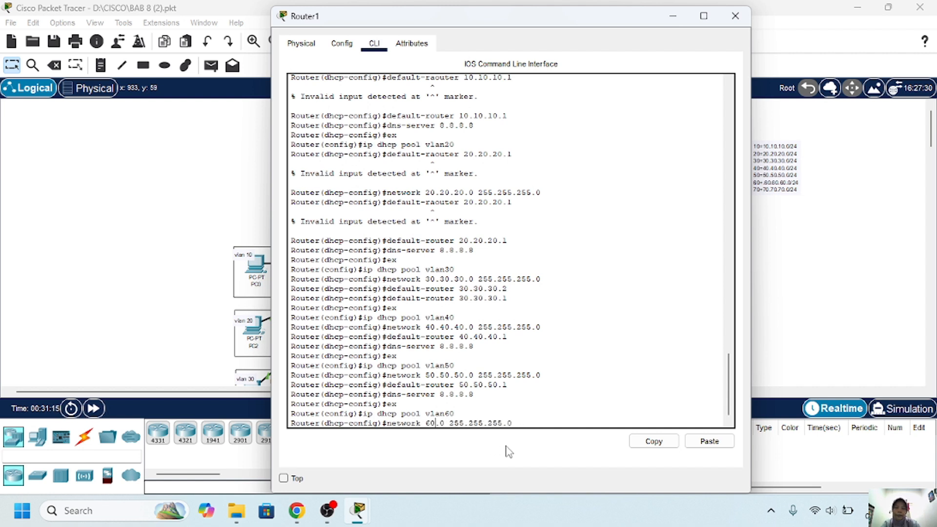
{"action": "key", "text": "Return"}
Set the vlan60 DHCP pool's default router to 60.60.60.1.
{"action": "key", "text": "Up"}
{"action": "key", "text": "Up"}
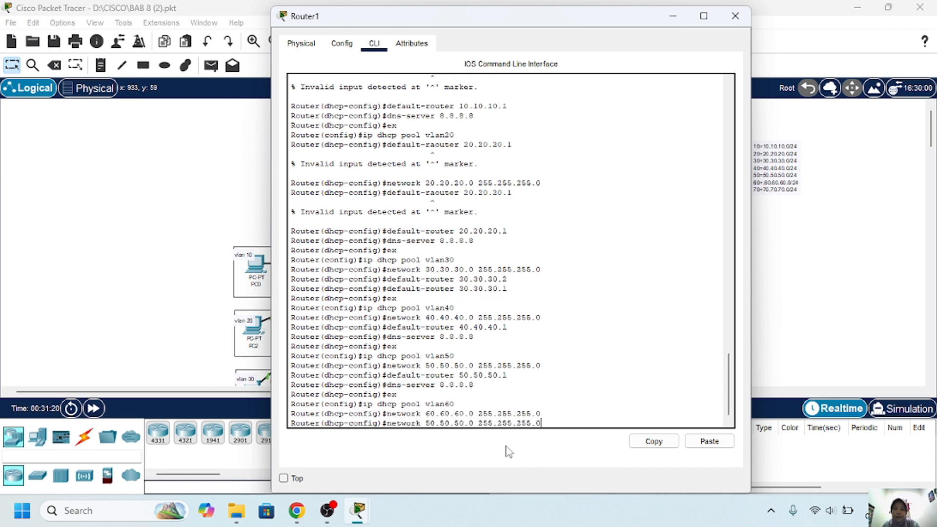
{"action": "key", "text": "Down"}
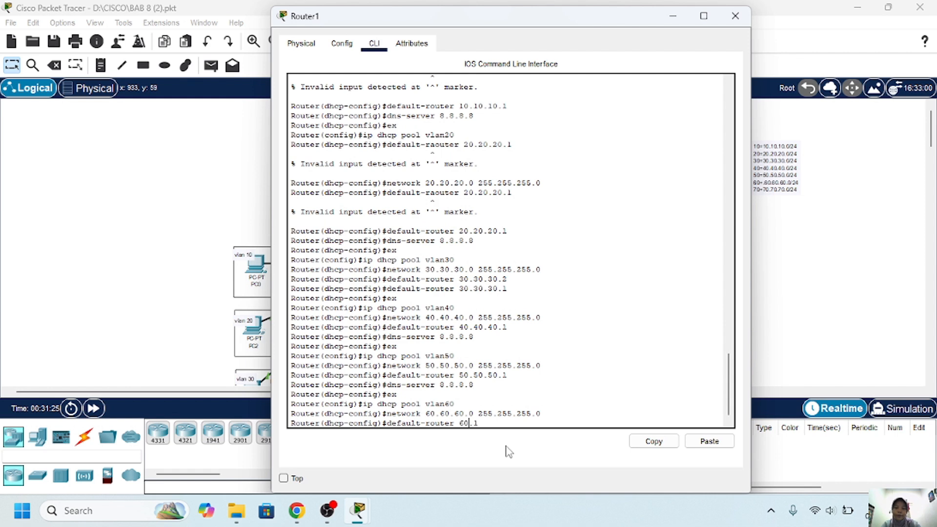
{"action": "type", "text": "60"}
{"action": "key", "text": "Return"}
Set the vlan60 DHCP pool's DNS server to 8.8.8.8 and return to global configuration mode.
{"action": "key", "text": "Up"}
{"action": "key", "text": "Up"}
{"action": "key", "text": "Up"}
{"action": "key", "text": "Up"}
{"action": "key", "text": "Up"}
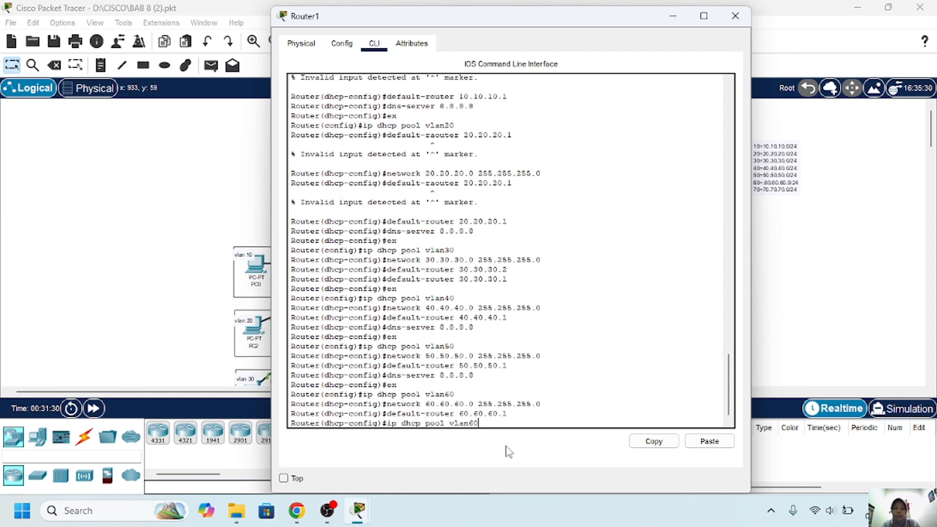
{"action": "key", "text": "Return"}
{"action": "key", "text": "Return"}
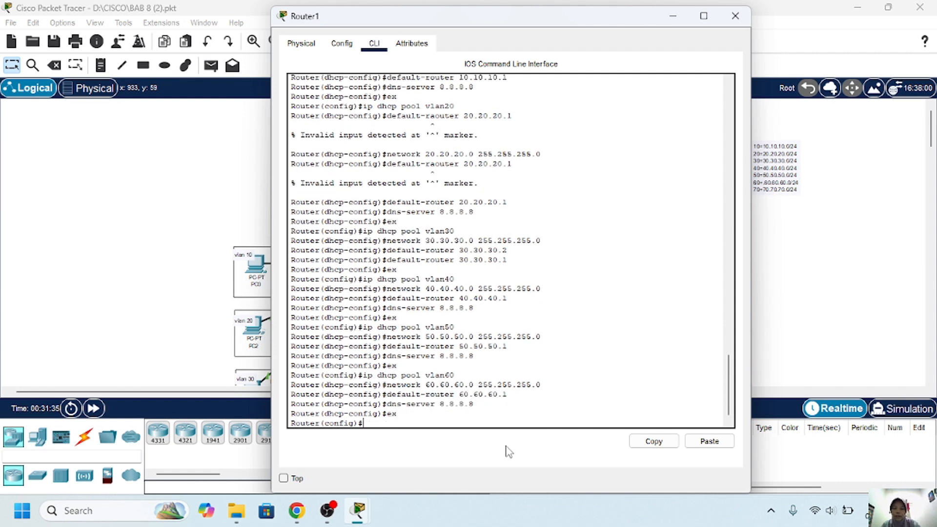
Create a DHCP pool named vlan70 on Router1.
{"action": "key", "text": "Up"}
{"action": "key", "text": "Up"}
{"action": "key", "text": "Up"}
{"action": "key", "text": "Up"}
{"action": "key", "text": "Up"}
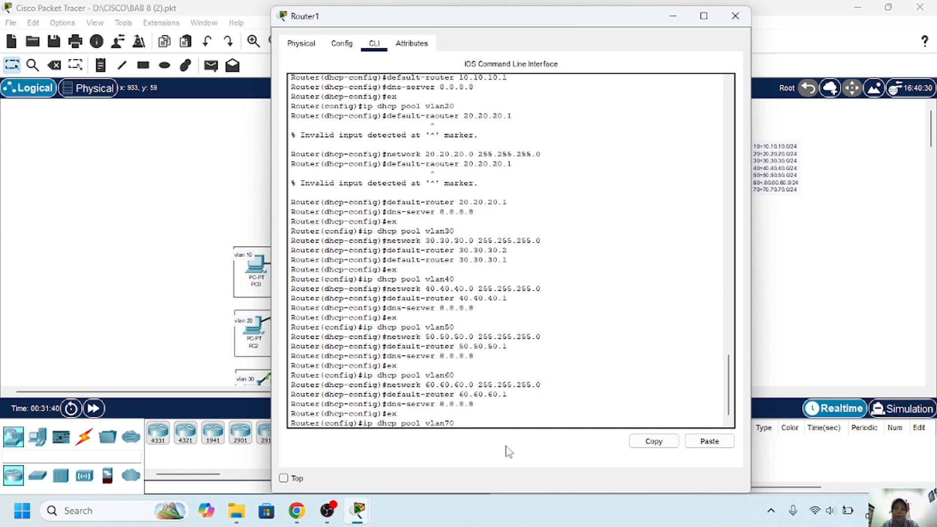
{"action": "key", "text": "Return"}
Set the vlan70 DHCP pool's network to 70.70.70.0 with mask 255.255.255.0.
{"action": "key", "text": "Up"}
{"action": "key", "text": "Up"}
{"action": "key", "text": "Up"}
{"action": "key", "text": "Up"}
{"action": "key", "text": "Up"}
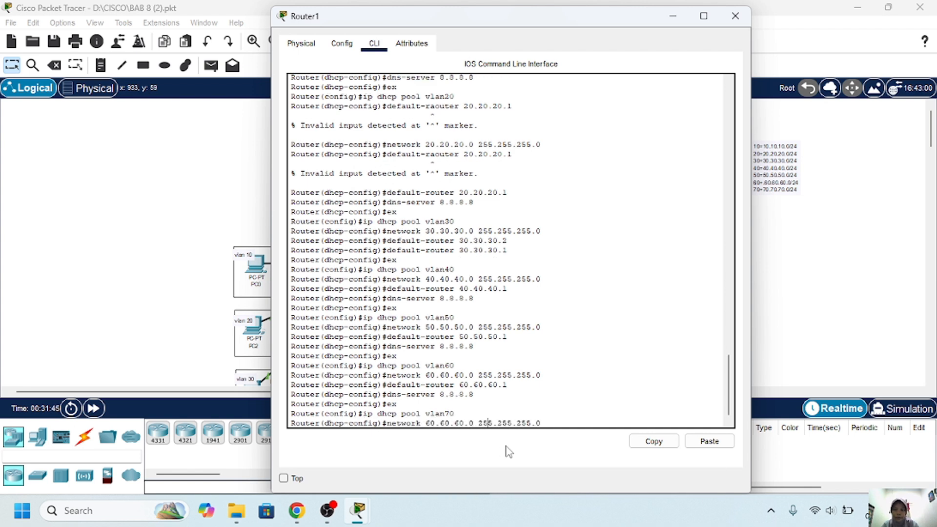
{"action": "key", "text": "BackSpace"}
{"action": "key", "text": "BackSpace"}
{"action": "key", "text": "BackSpace"}
{"action": "key", "text": "BackSpace"}
{"action": "key", "text": "BackSpace"}
{"action": "key", "text": "BackSpace"}
{"action": "key", "text": "BackSpace"}
{"action": "key", "text": "BackSpace"}
{"action": "type", "text": "70.70.70"}
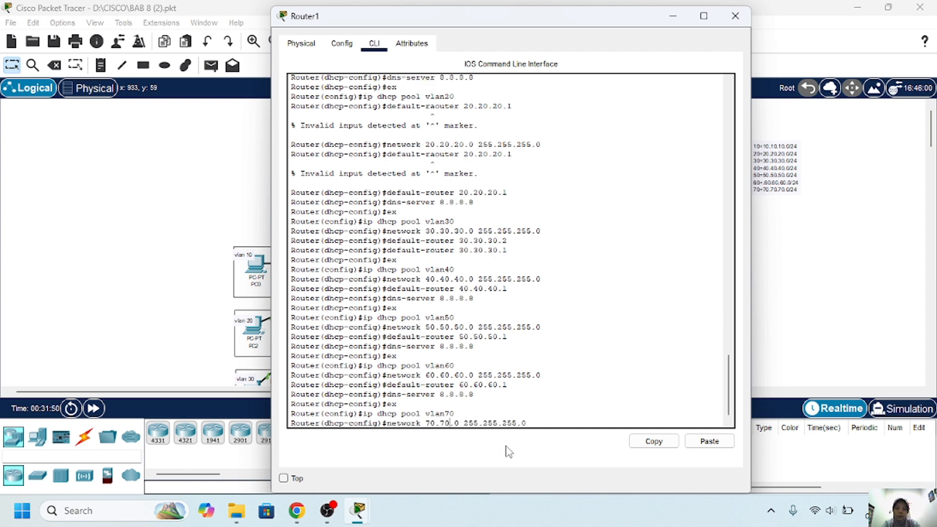
{"action": "key", "text": "Return"}
Set the vlan70 DHCP pool's default router to 70.70.70.1.
{"action": "key", "text": "Up"}
{"action": "key", "text": "Up"}
{"action": "key", "text": "Up"}
{"action": "key", "text": "Up"}
{"action": "key", "text": "Up"}
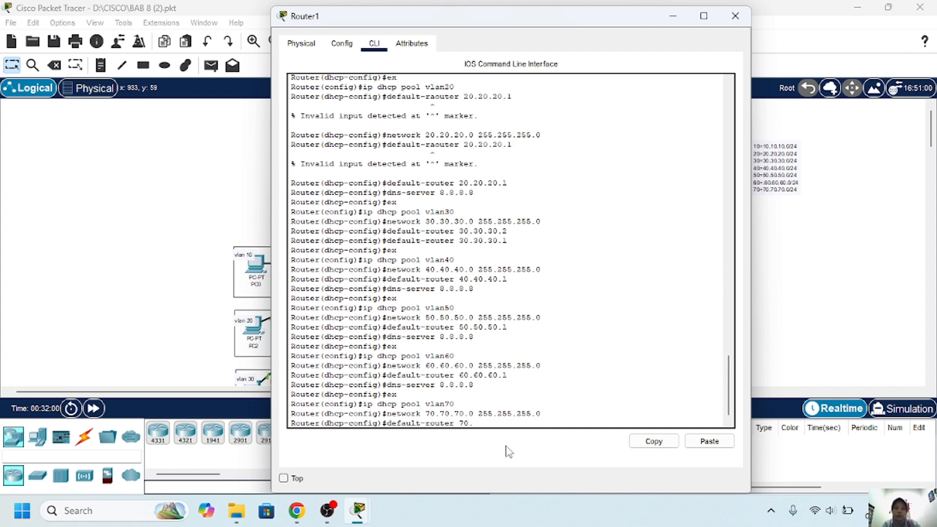
{"action": "type", "text": "70.70.70.1"}
{"action": "key", "text": "Return"}
Set the vlan70 DHCP pool's DNS server to 8.8.8.8.
{"action": "key", "text": "Up"}
{"action": "key", "text": "Up"}
{"action": "key", "text": "Up"}
{"action": "key", "text": "Up"}
{"action": "key", "text": "Up"}
{"action": "key", "text": "Return"}
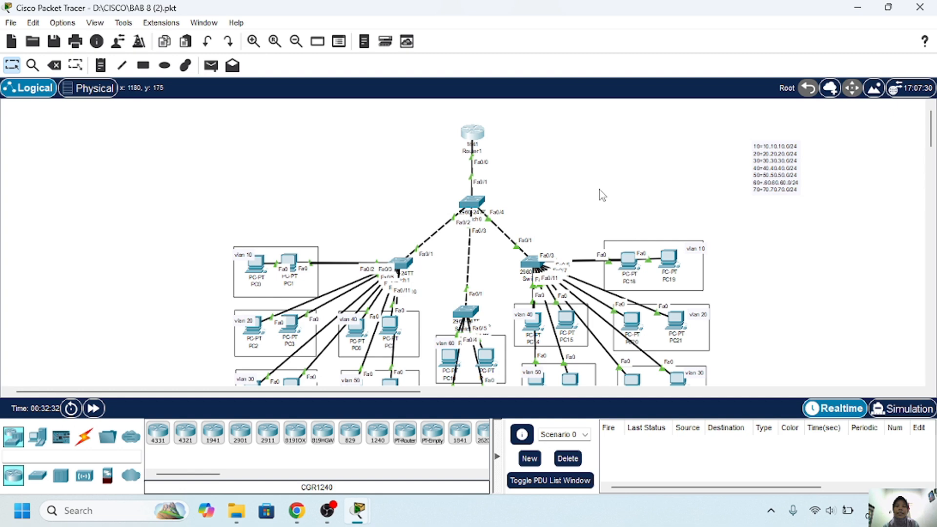
Switch PC0's FastEthernet0 IPv4 configuration from static to DHCP in its IP Configuration.
{"action": "scroll", "coordinate": [599, 195], "scroll_direction": "down", "scroll_amount": 3}
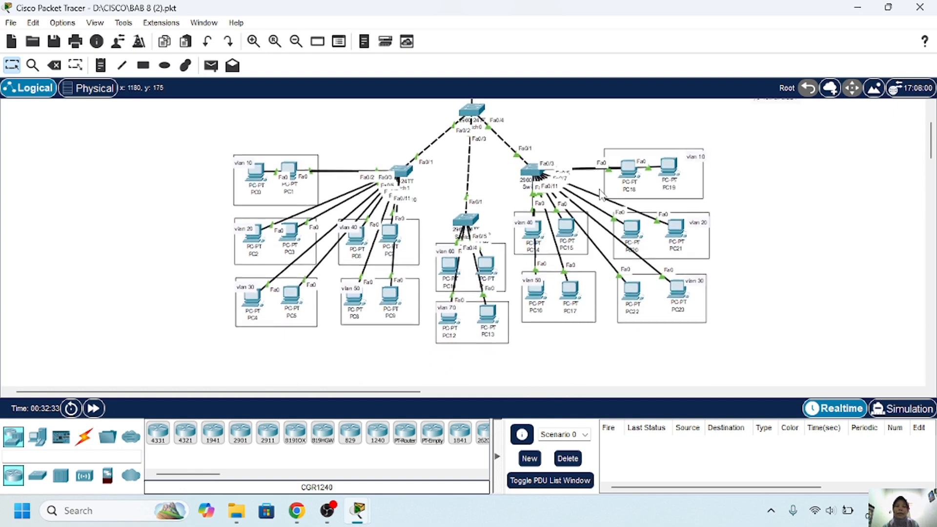
{"action": "scroll", "coordinate": [601, 194], "scroll_direction": "up", "scroll_amount": 3}
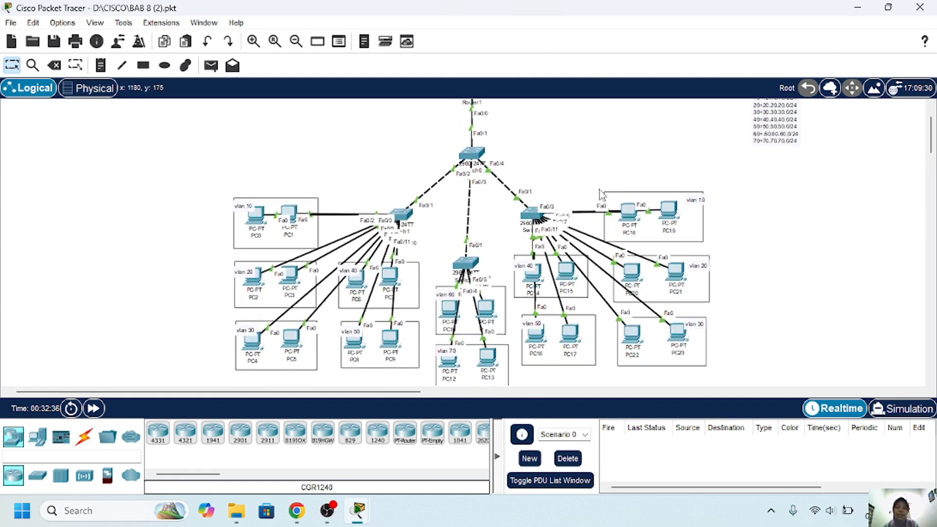
{"action": "left_click", "coordinate": [256, 217]}
{"action": "left_click", "coordinate": [342, 43]}
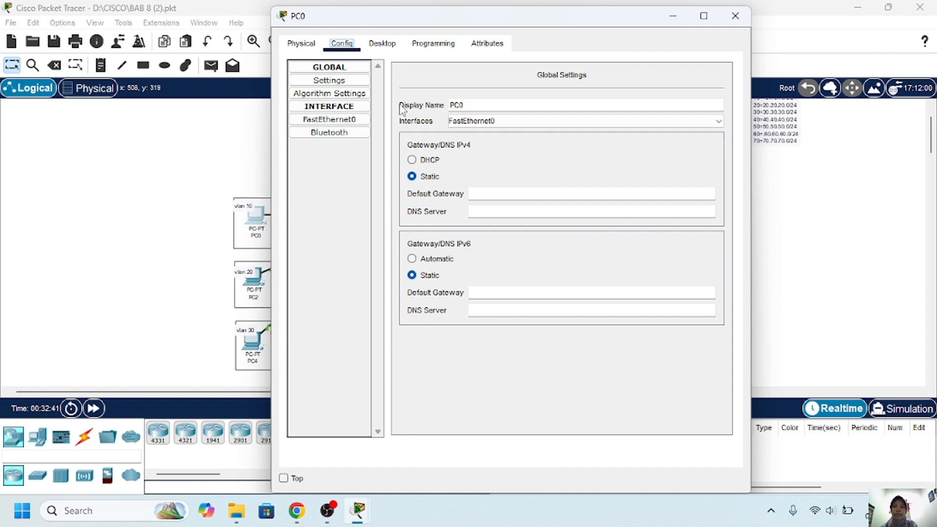
{"action": "left_click", "coordinate": [382, 43]}
{"action": "left_click", "coordinate": [350, 100]}
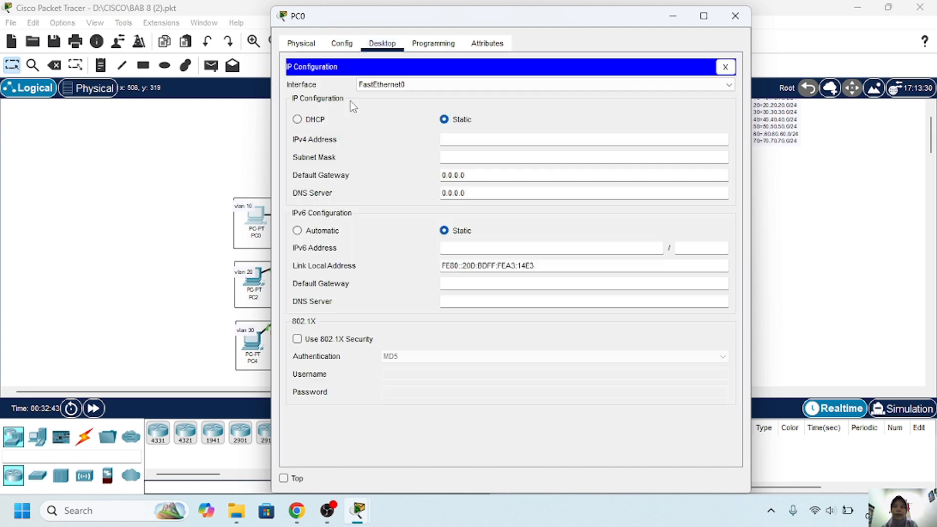
{"action": "left_click", "coordinate": [298, 120]}
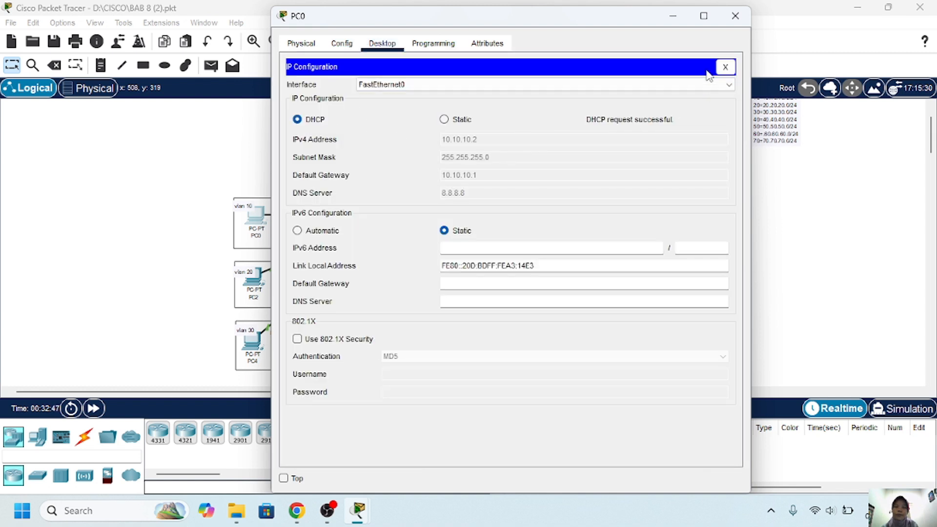